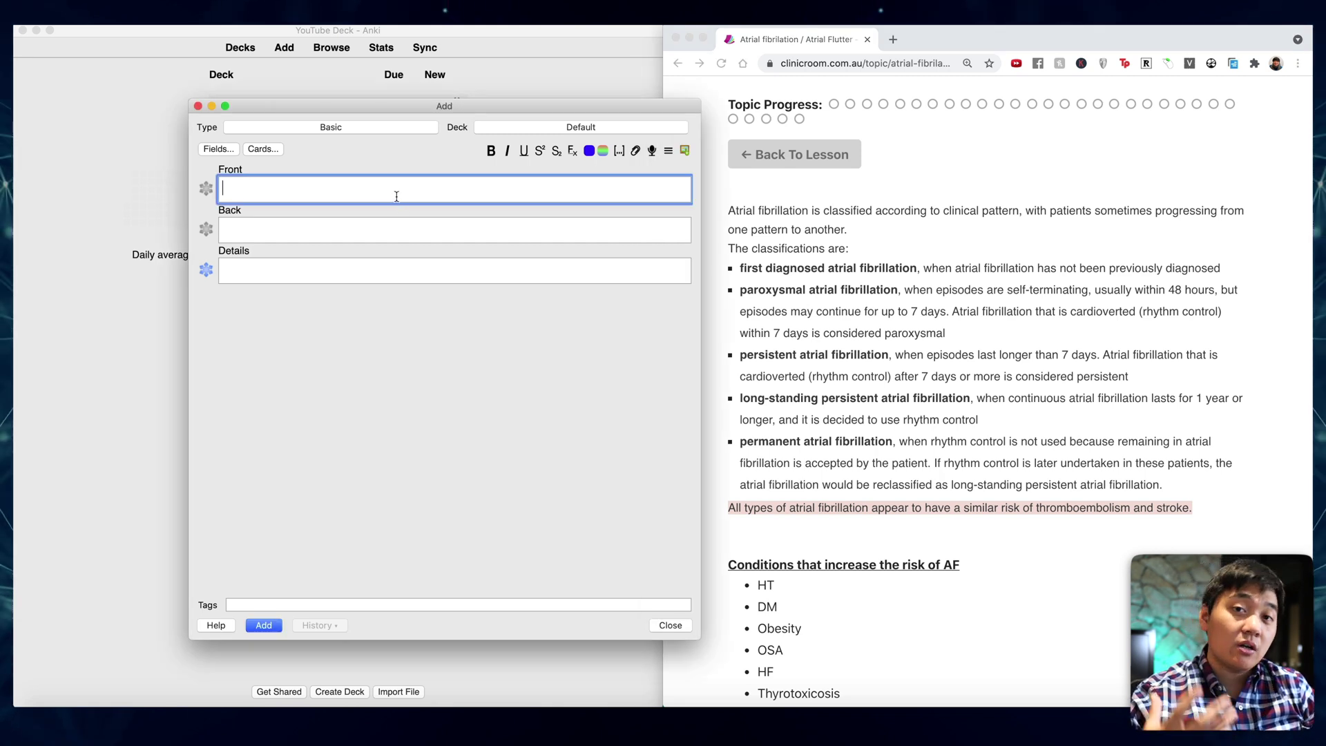
# - Type the Front question asking what the classifications of atrial fibrillation are
pyautogui.write('What are the clas')
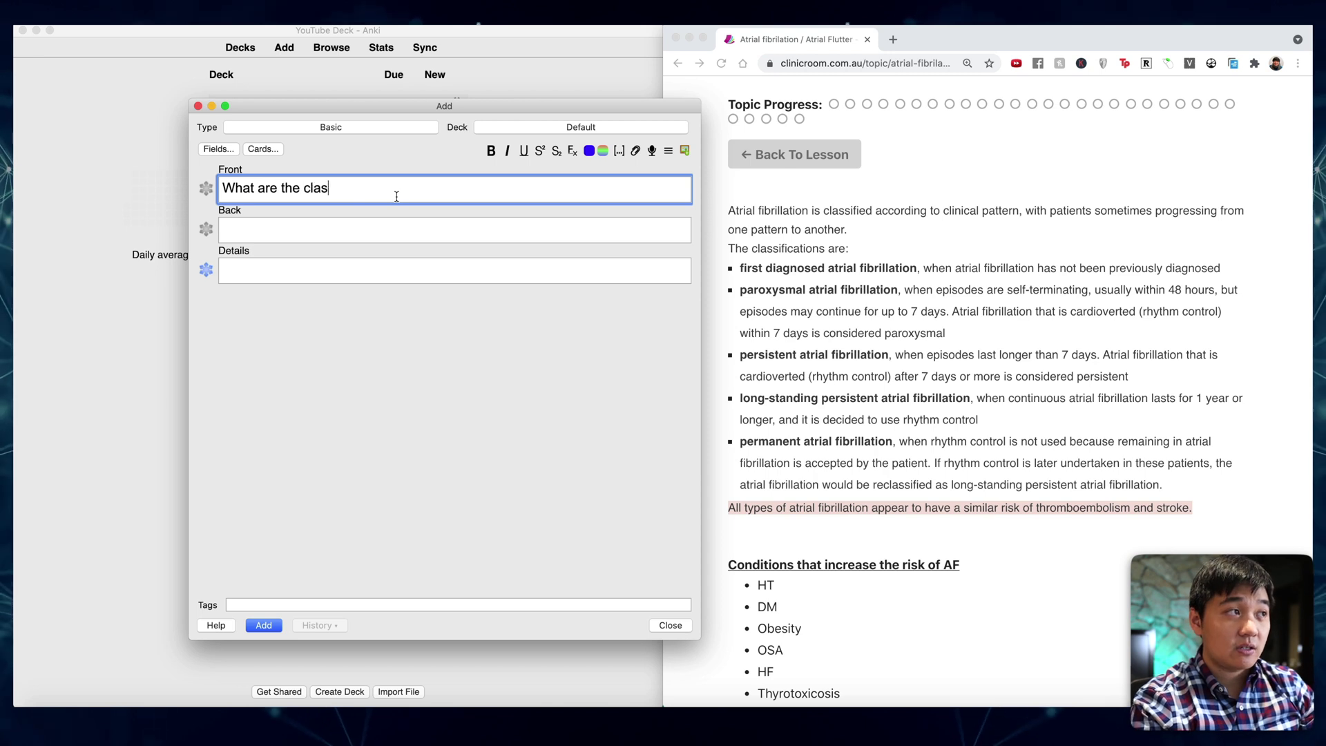
pyautogui.write('sifications of atrial fibrillation?')
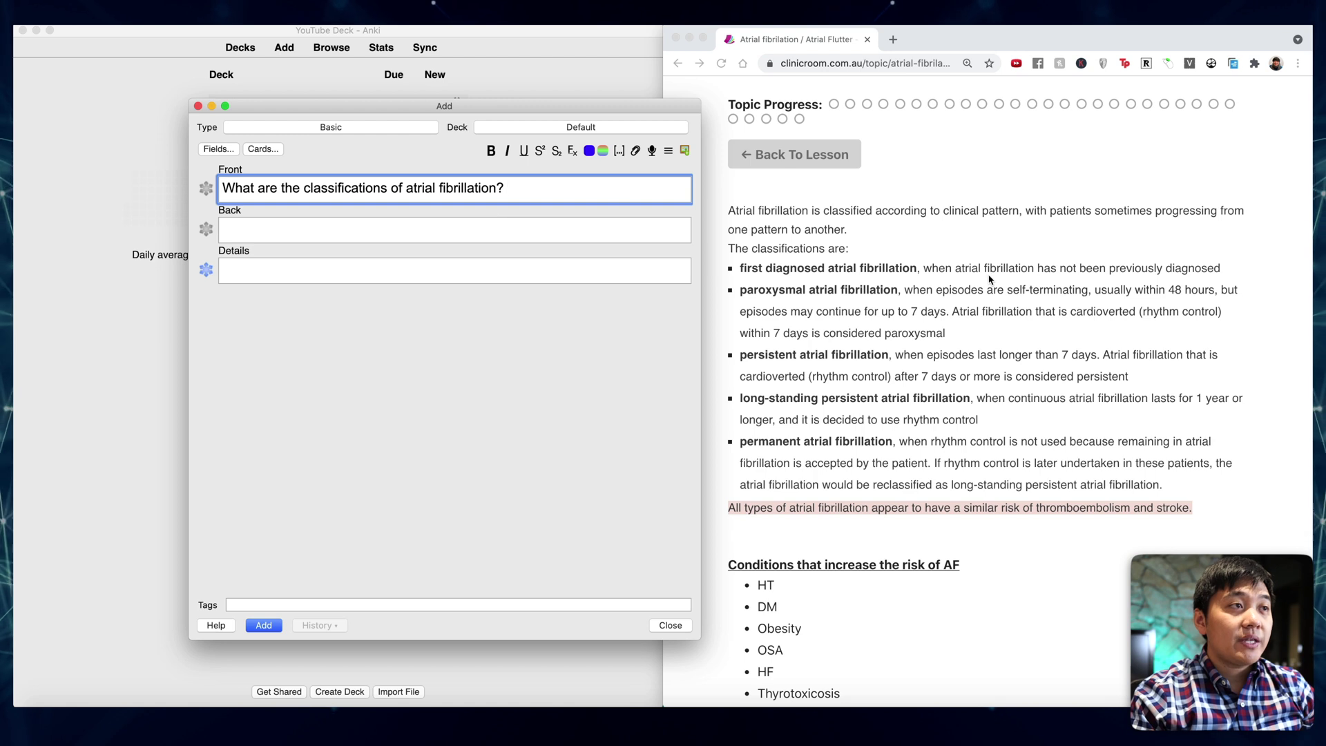
# - Paste the article's classification paragraphs through the stroke sentence as Back and add the card
pyautogui.click(989, 278)
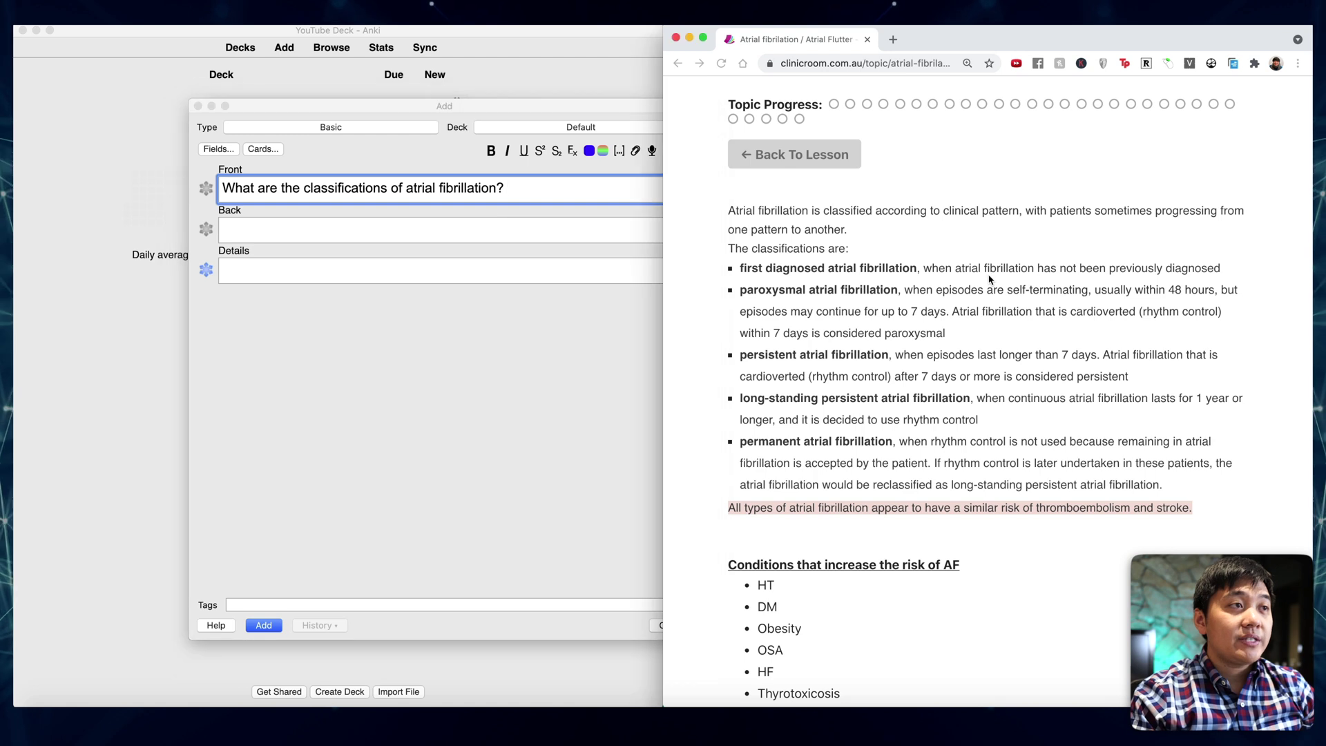
pyautogui.moveTo(727, 207)
pyautogui.mouseDown()
pyautogui.moveTo(850, 231)
pyautogui.moveTo(1190, 504)
pyautogui.mouseUp()
pyautogui.press('super+c')
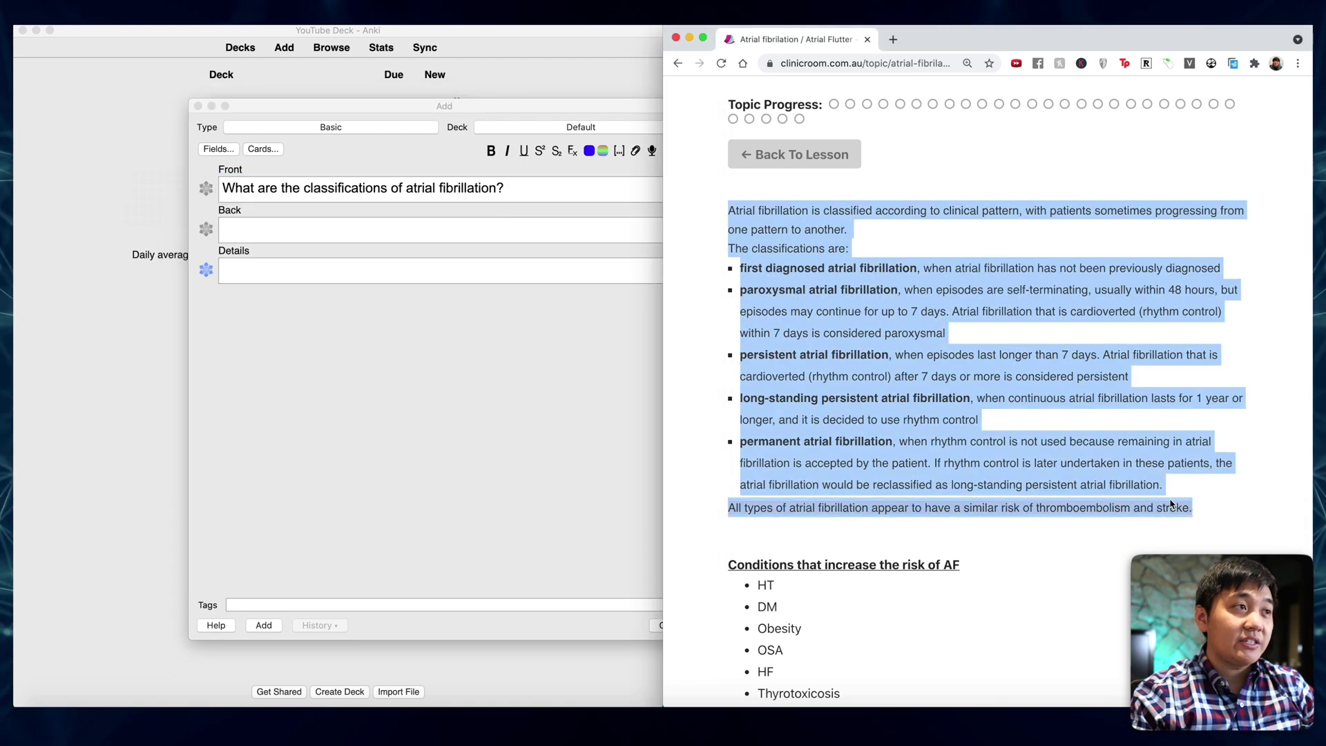
pyautogui.click(494, 230)
pyautogui.press('super+v')
pyautogui.scroll(-2, 566, 431)
pyautogui.scroll(2, 567, 413)
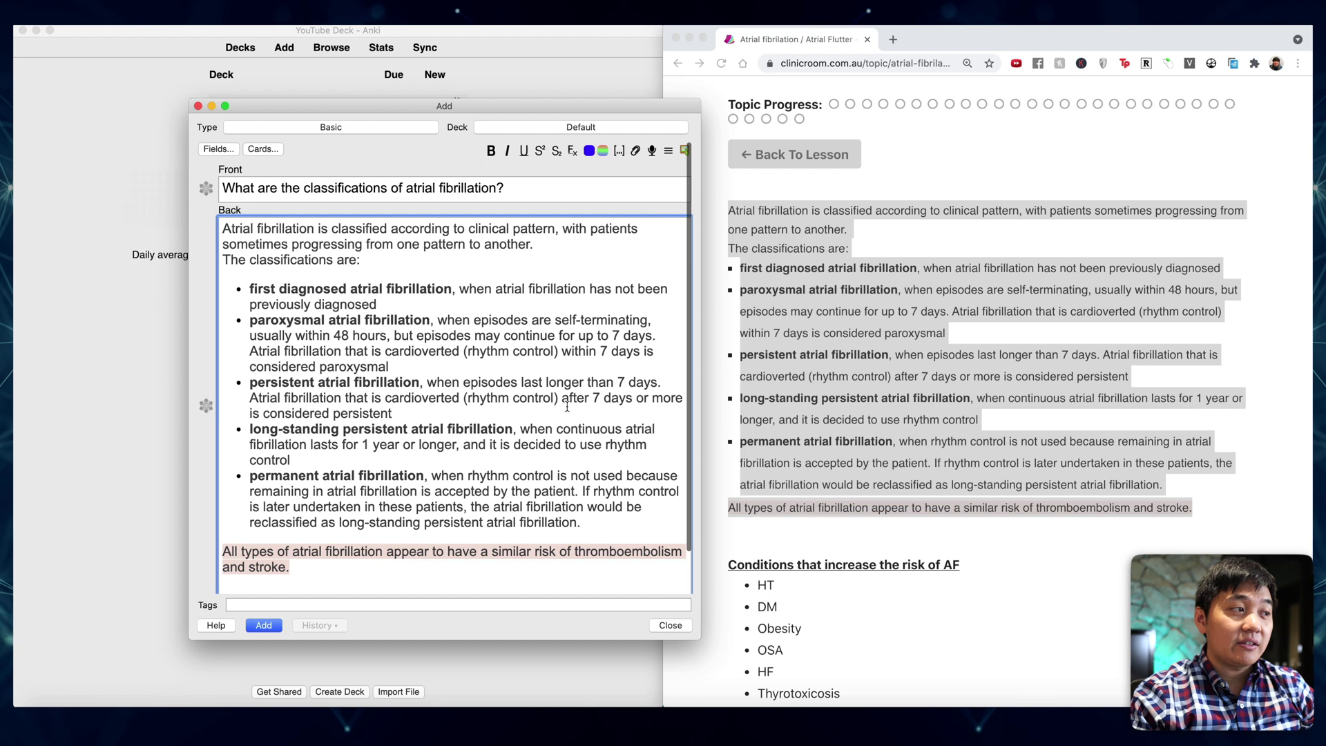
pyautogui.click(273, 625)
pyautogui.click(658, 624)
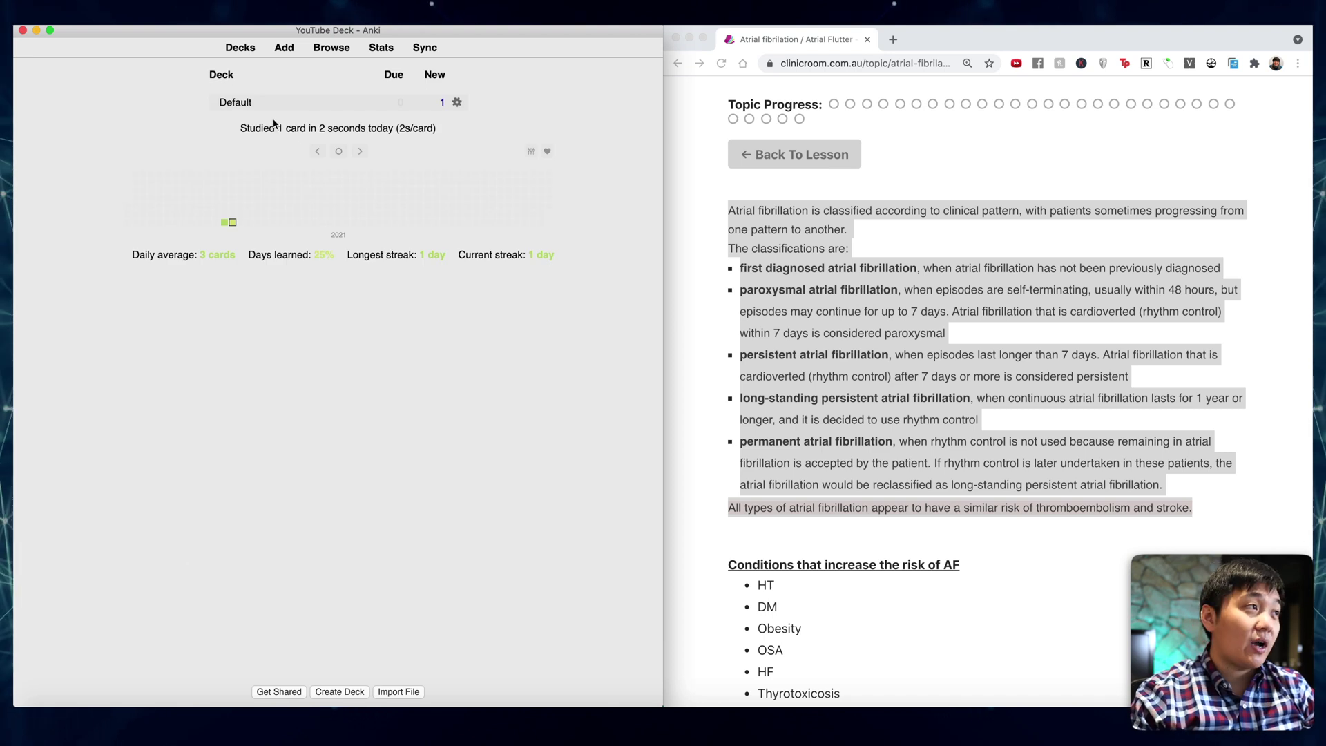
# - Study the Default deck's atrial fibrillation card, then rate it Again
pyautogui.click(235, 102)
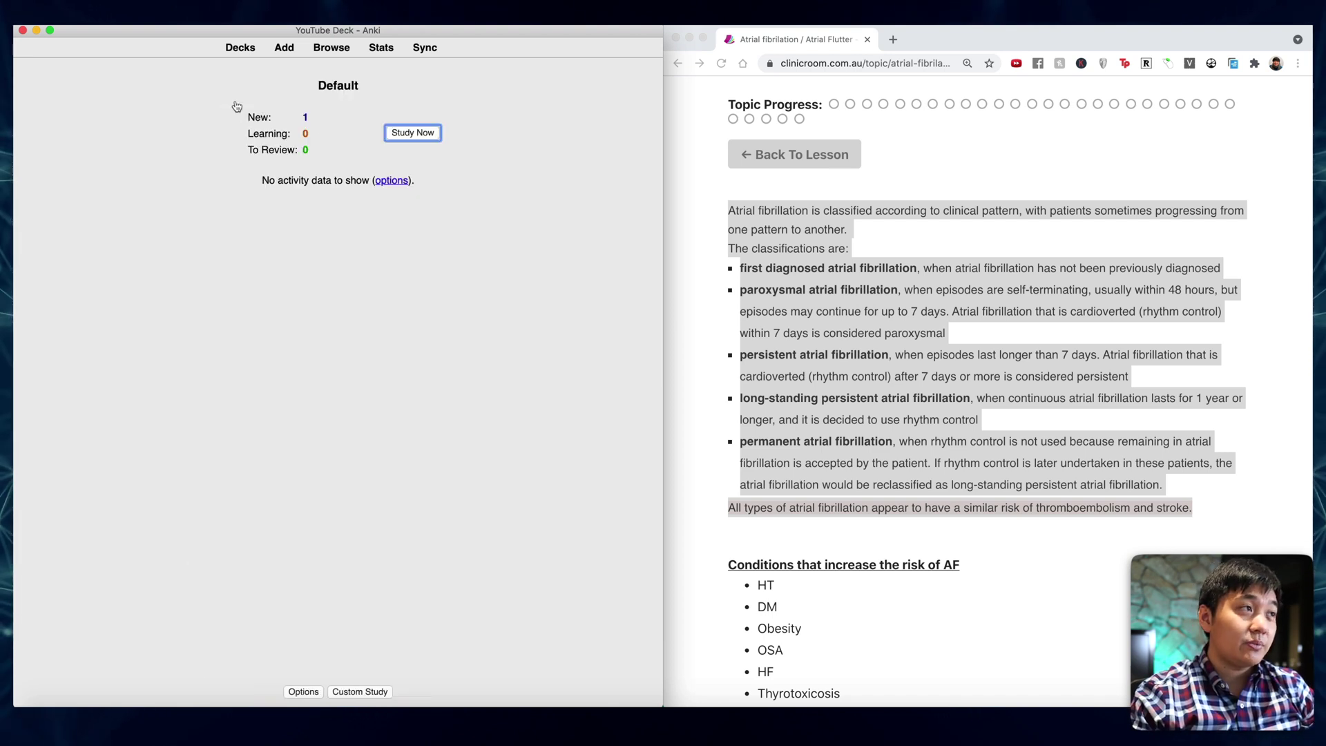
pyautogui.click(426, 136)
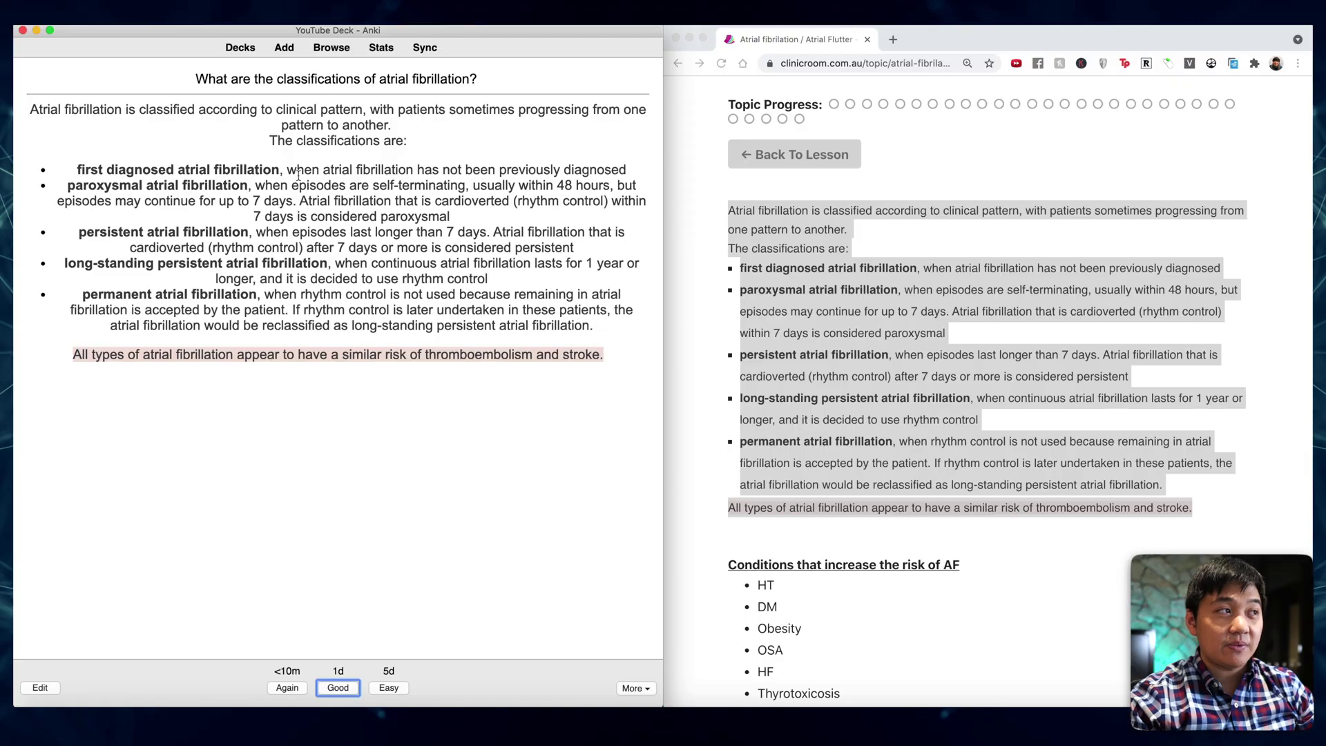
pyautogui.moveTo(224, 158); pyautogui.dragTo(480, 278)
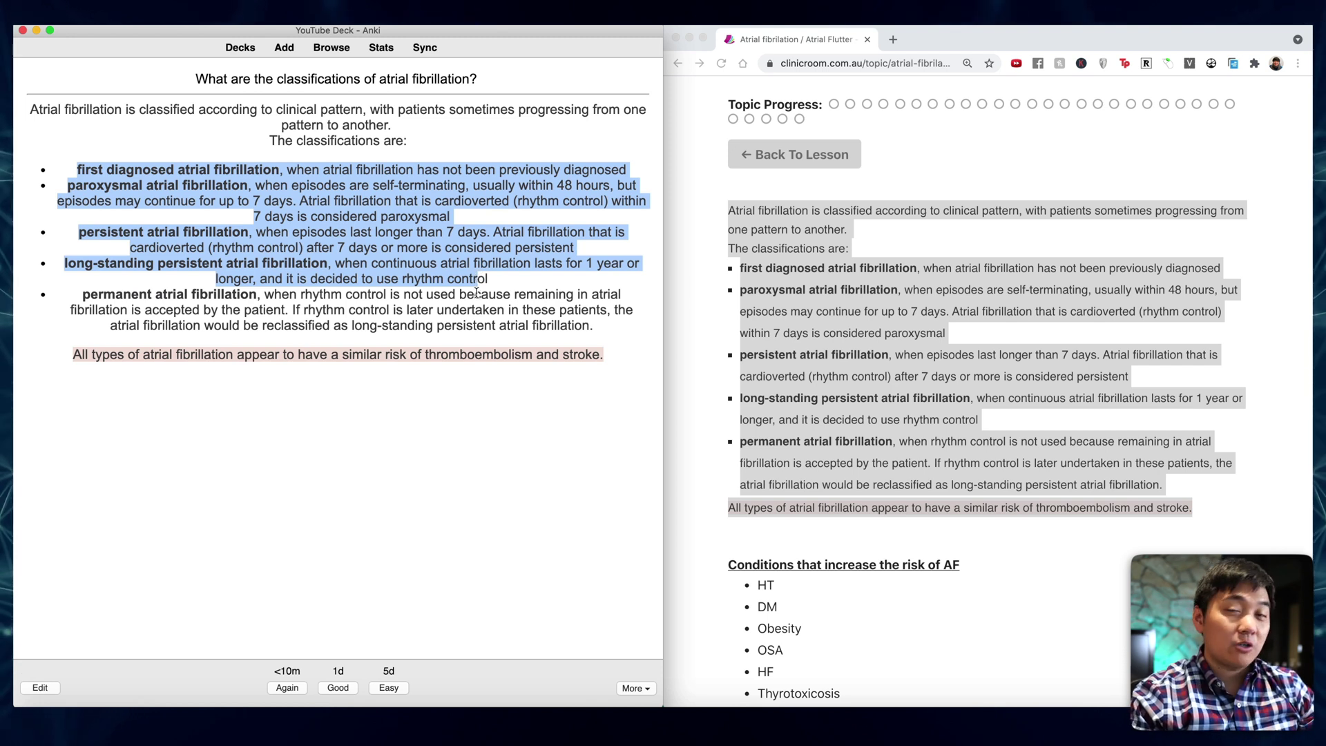
pyautogui.click(546, 299)
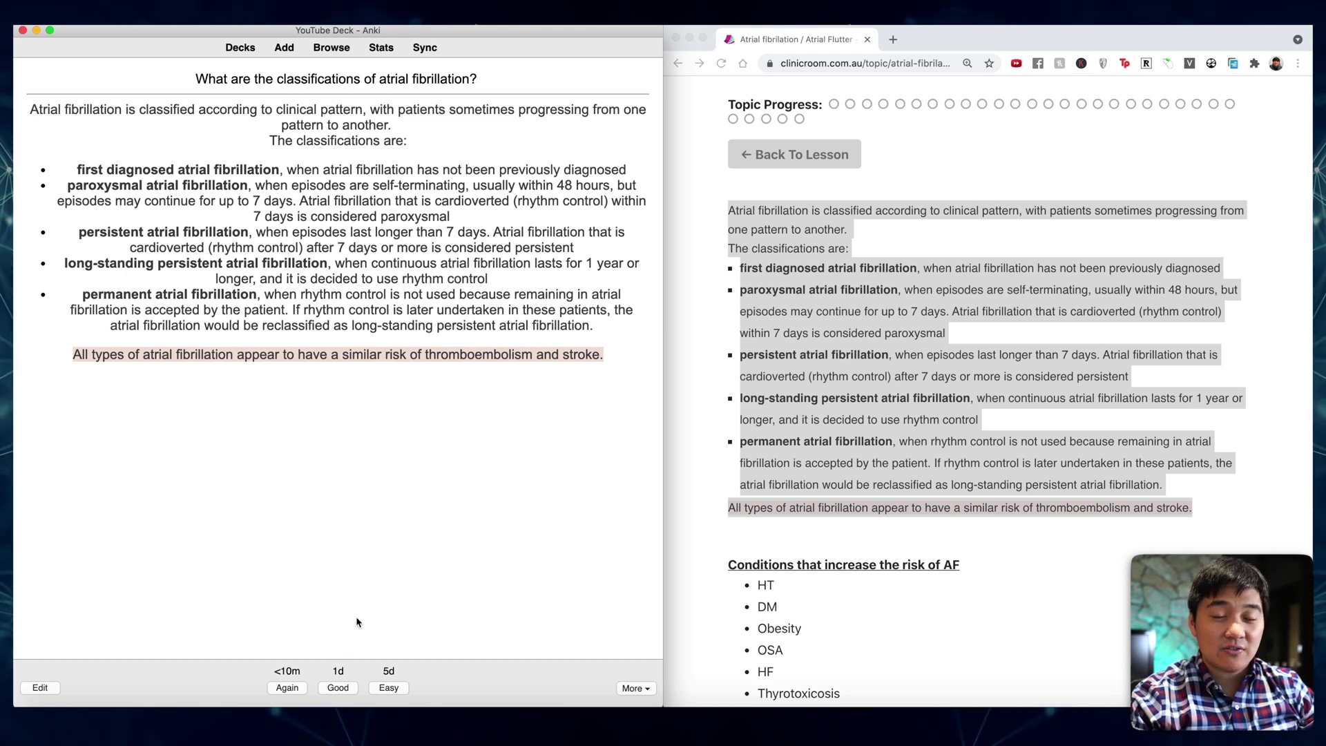
pyautogui.click(279, 688)
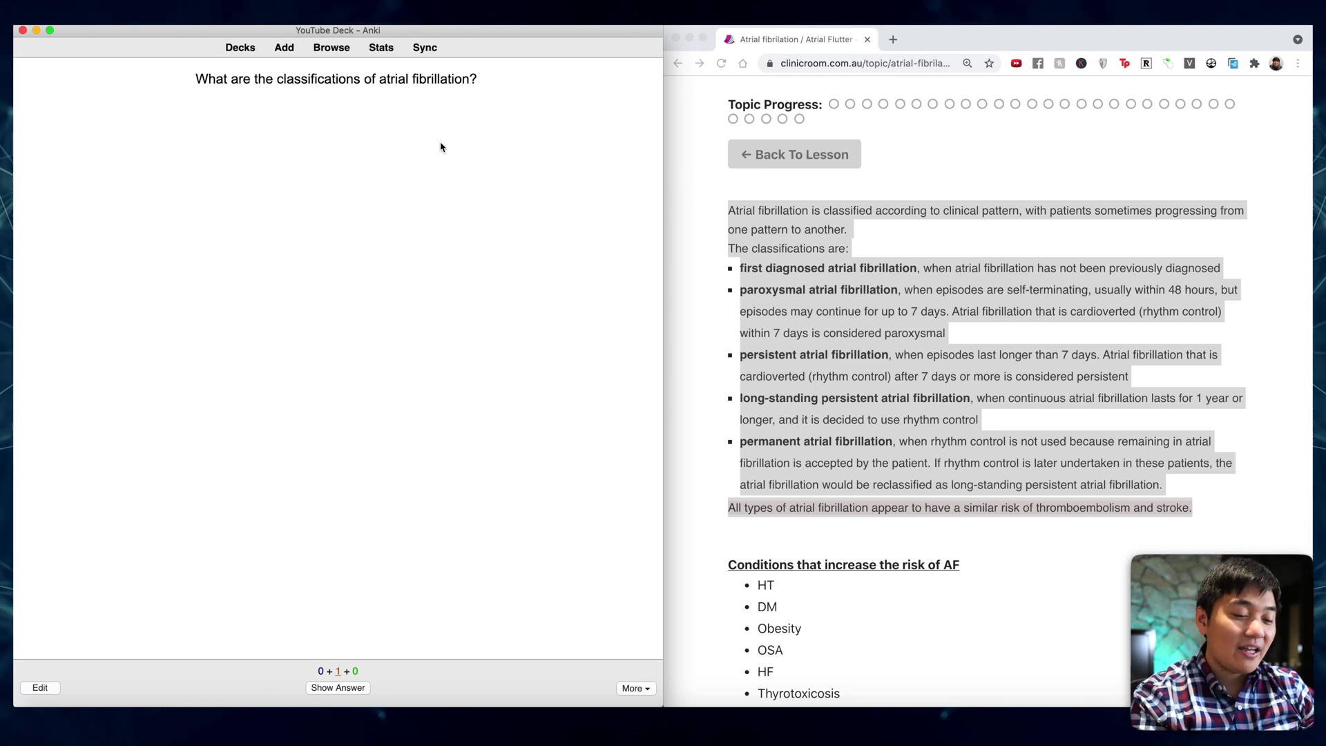
# - Reveal the answer and highlight the permanent, long-standing persistent, paroxysmal and persistent bullets
pyautogui.press('space')
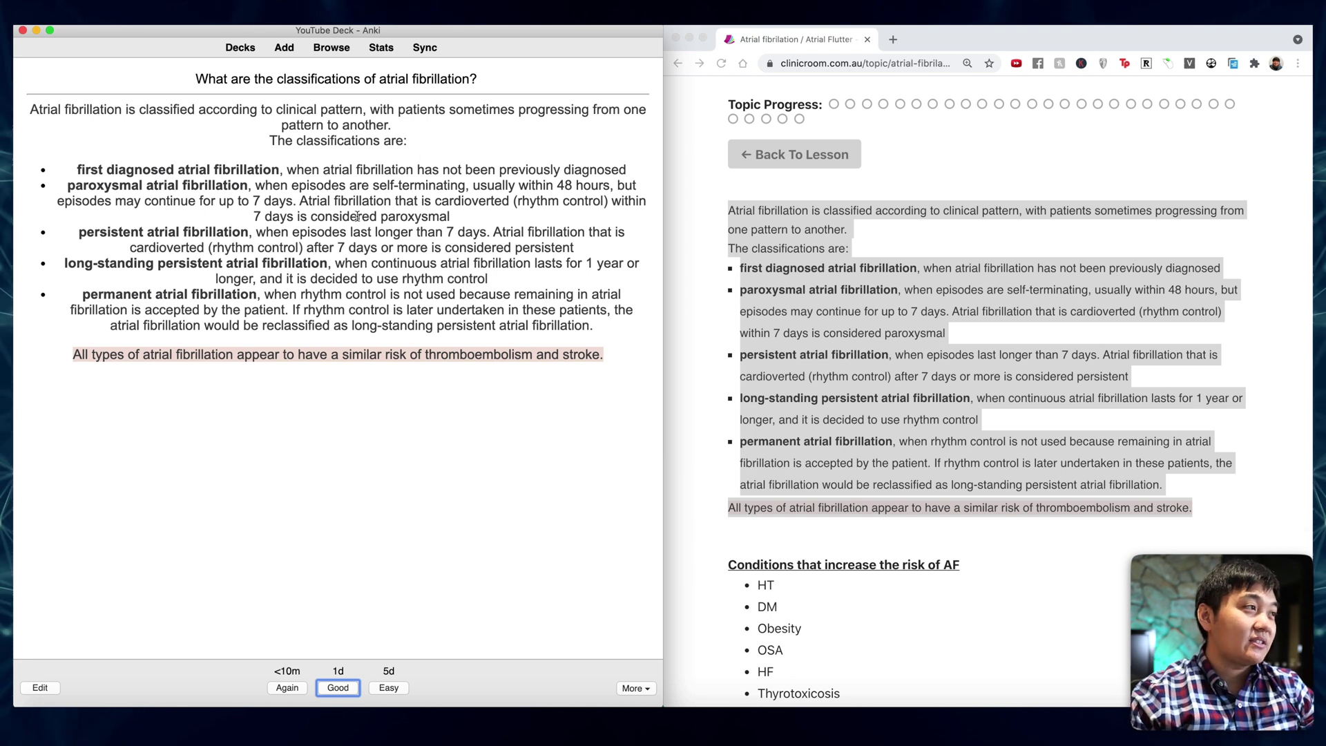
pyautogui.tripleClick(157, 289)
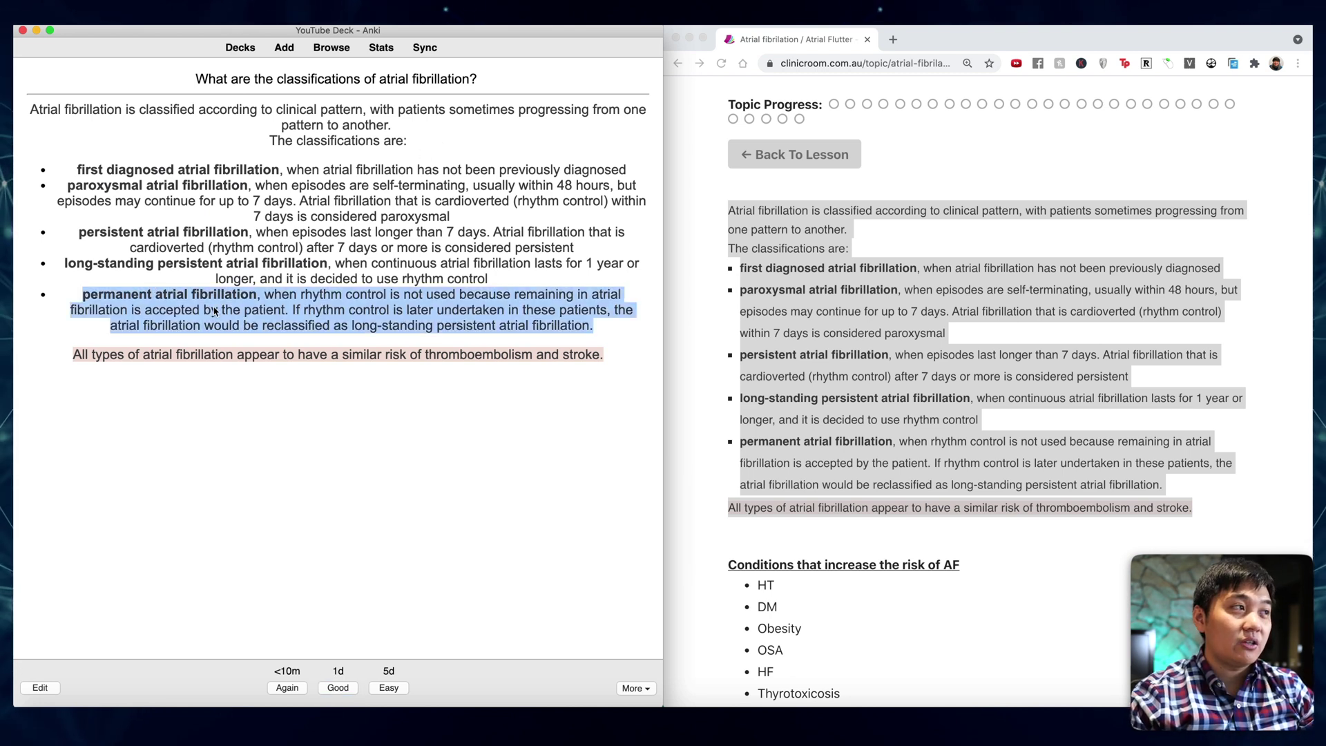
pyautogui.tripleClick(243, 264)
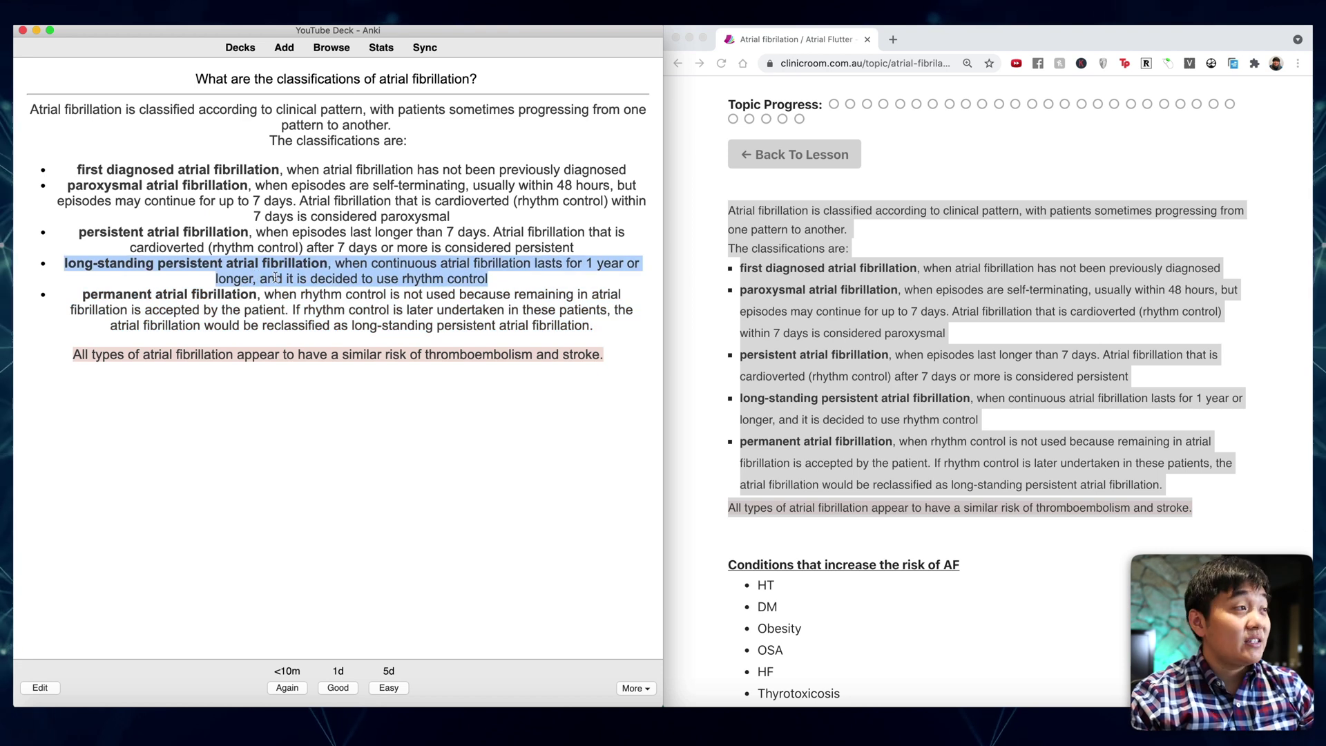
pyautogui.tripleClick(166, 202)
pyautogui.tripleClick(180, 239)
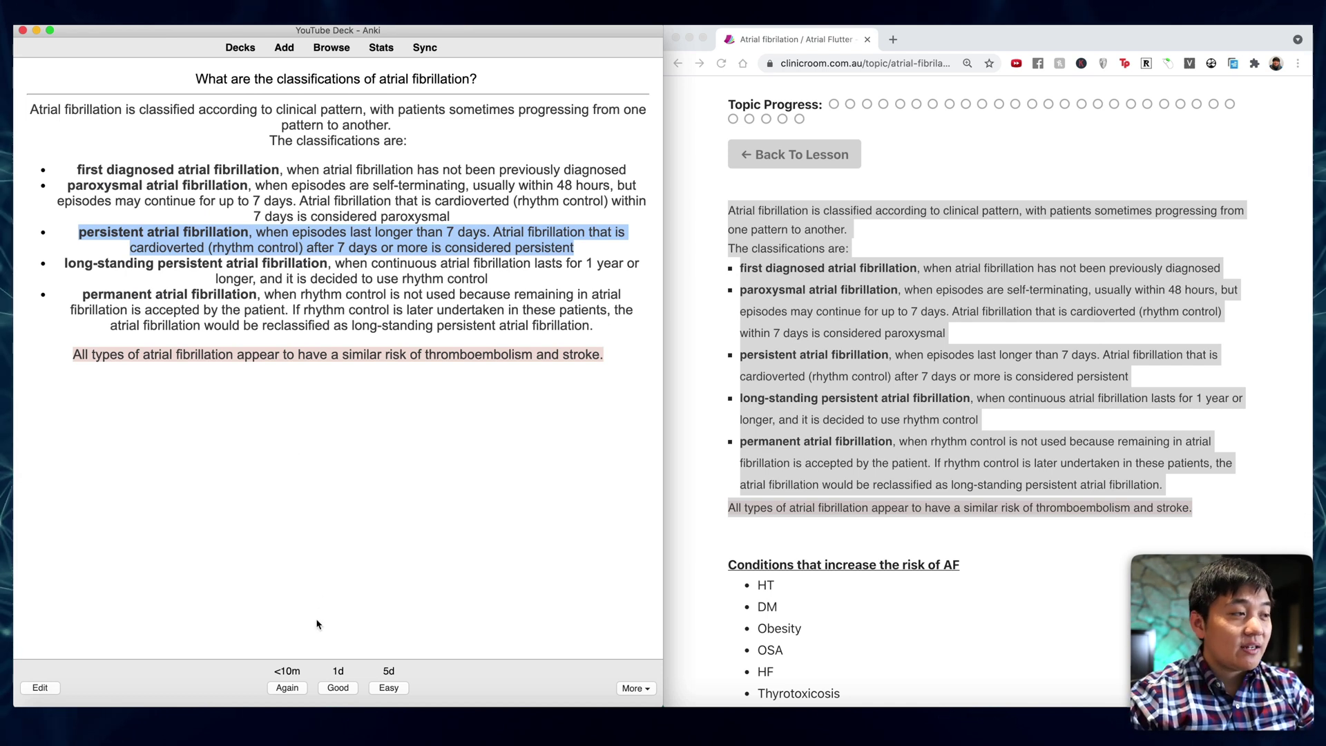
# - Rate the atrial fibrillation card Good to finish the Default deck
pyautogui.click(276, 673)
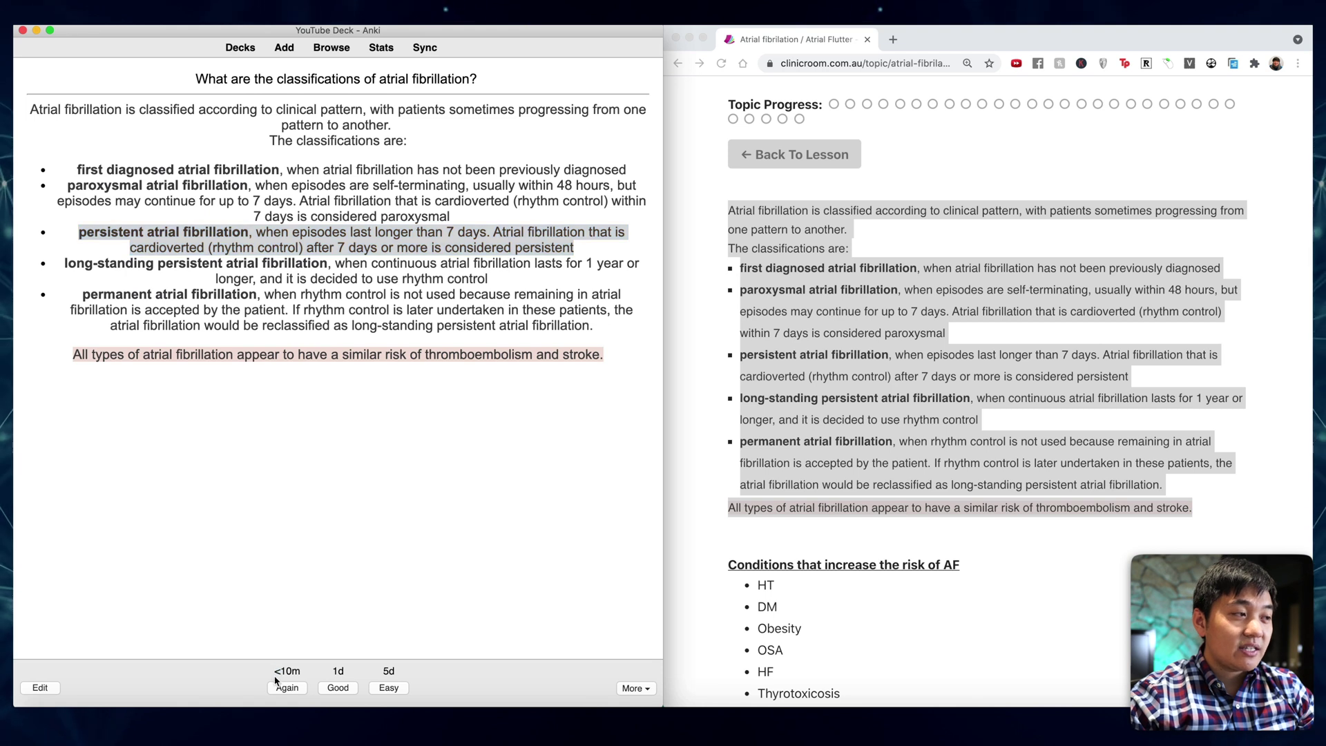
pyautogui.moveTo(279, 672); pyautogui.dragTo(419, 673)
pyautogui.click(371, 665)
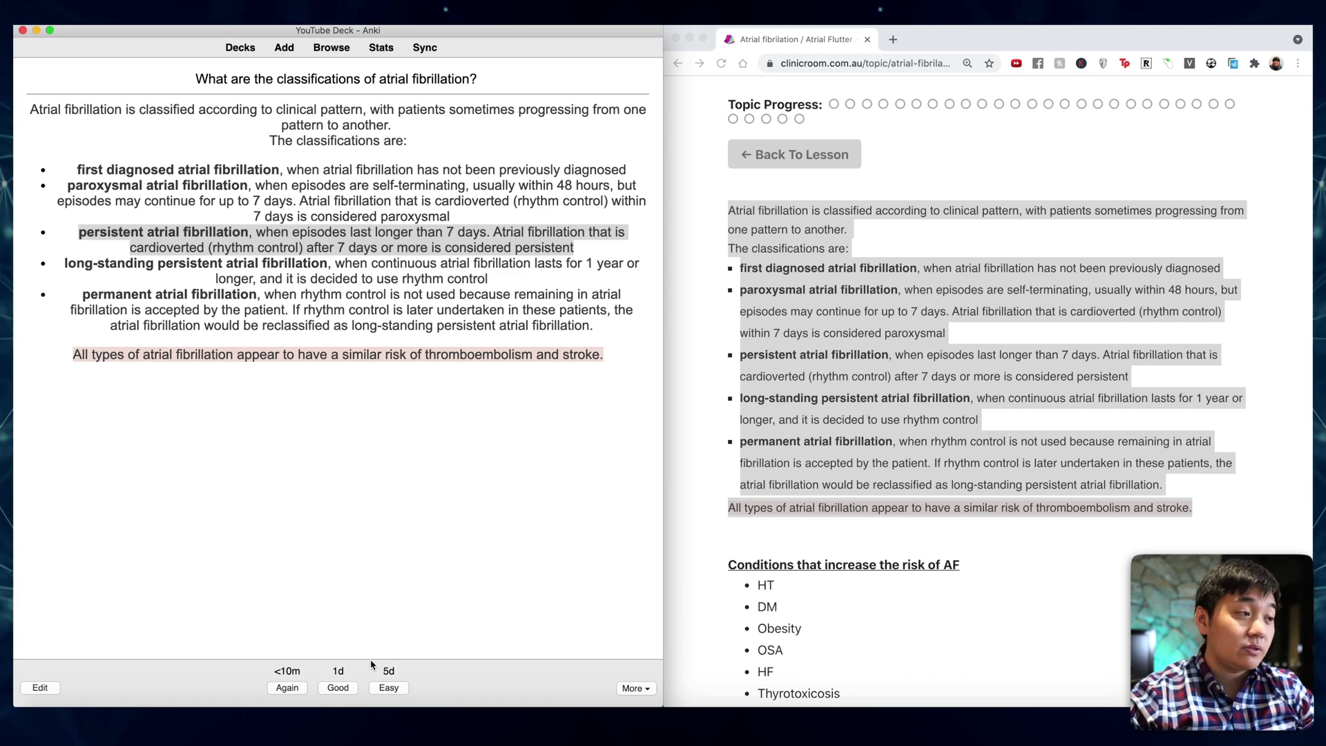
pyautogui.click(337, 688)
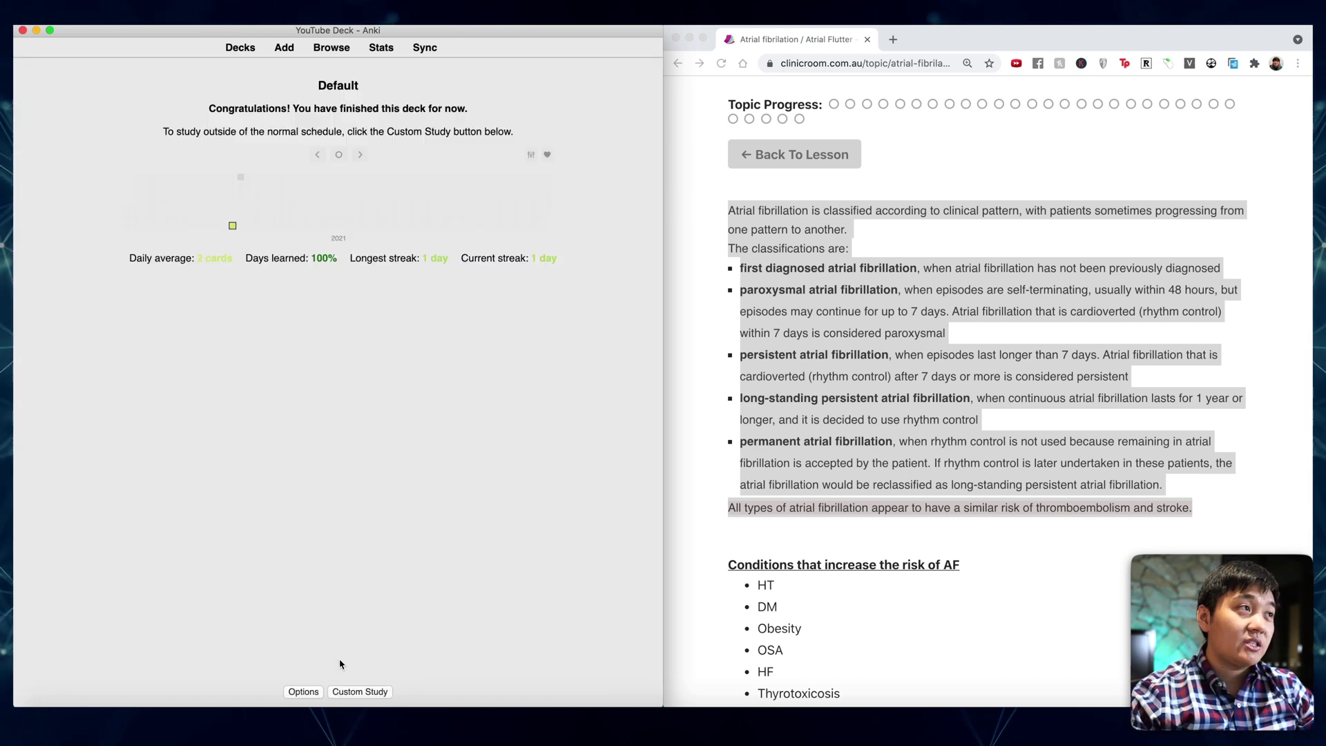
# - Open the card browser with B and snap it to the right half of the screen
pyautogui.moveTo(223, 109); pyautogui.dragTo(515, 101)
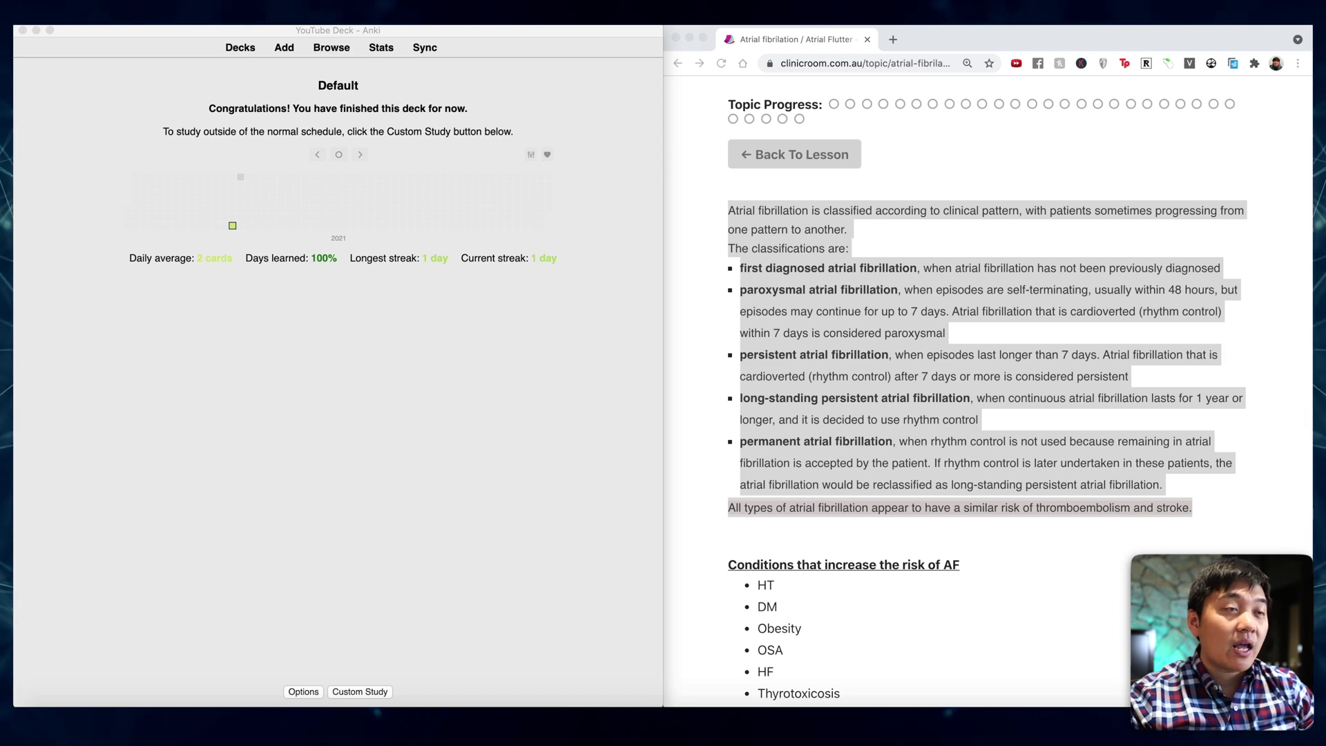
pyautogui.press('b')
pyautogui.hotkey('ctrl', 'alt', 'Right')
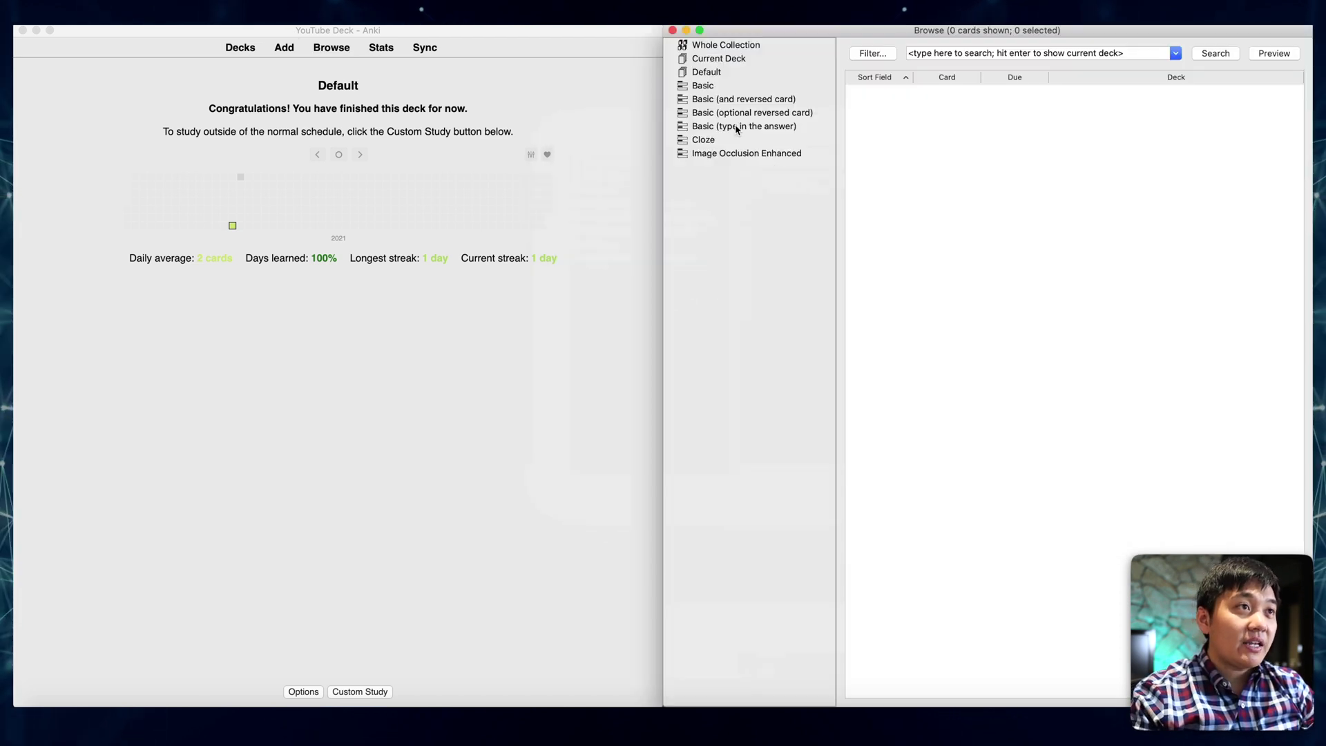
# - Search deck:current to list the atrial fibrillation card
pyautogui.click(921, 55)
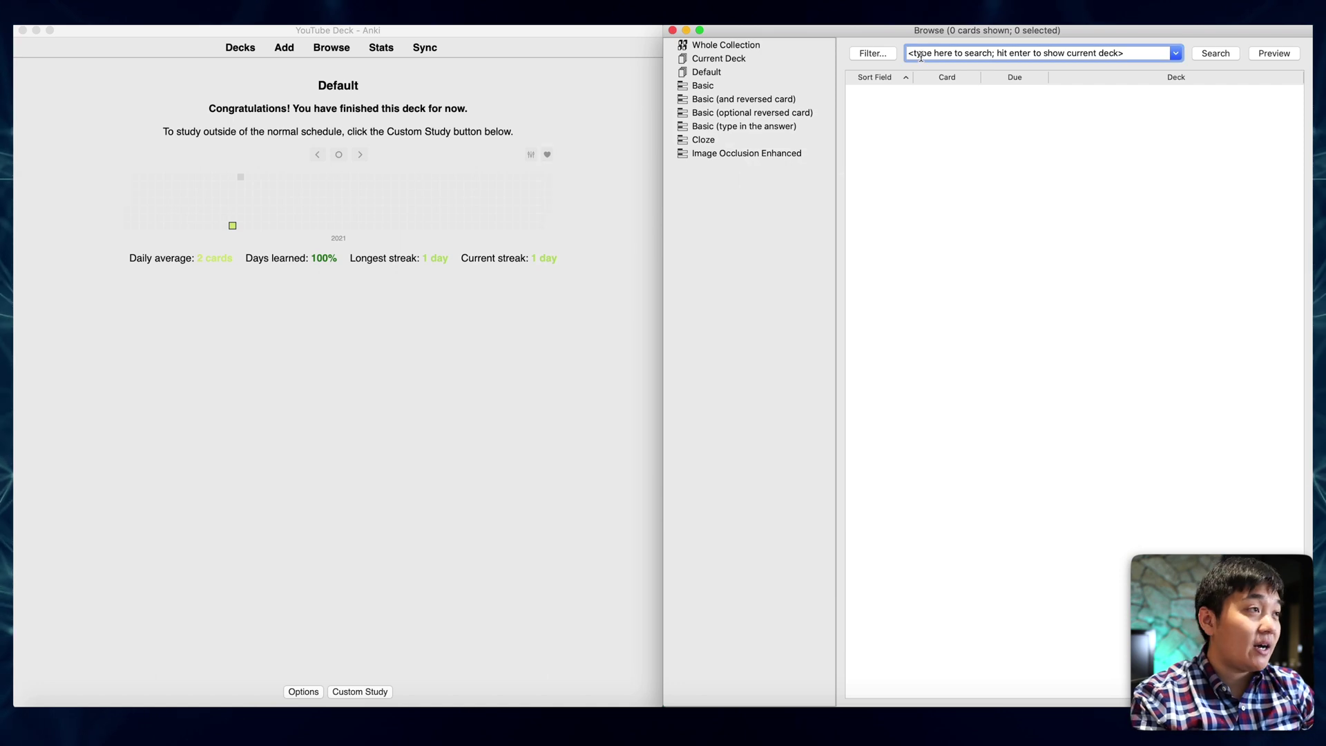
pyautogui.press('Return')
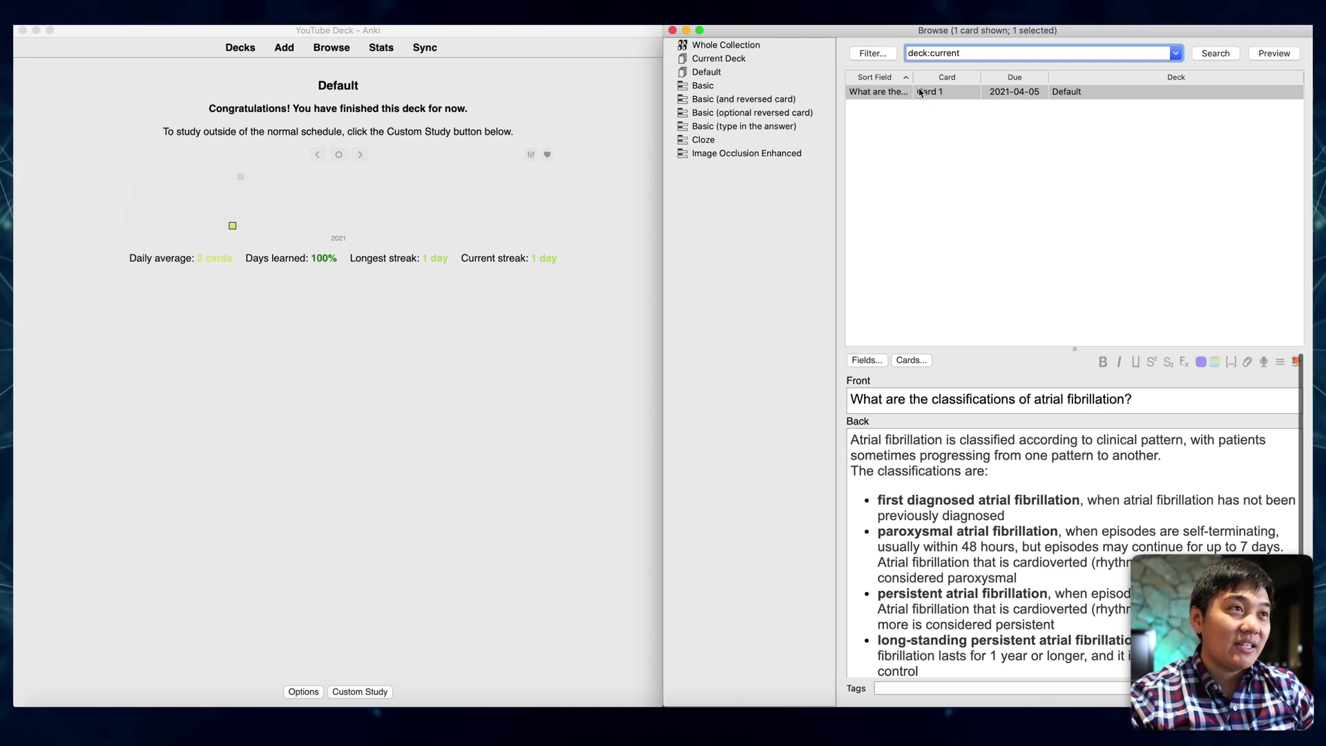
pyautogui.scroll(-5, 995, 449)
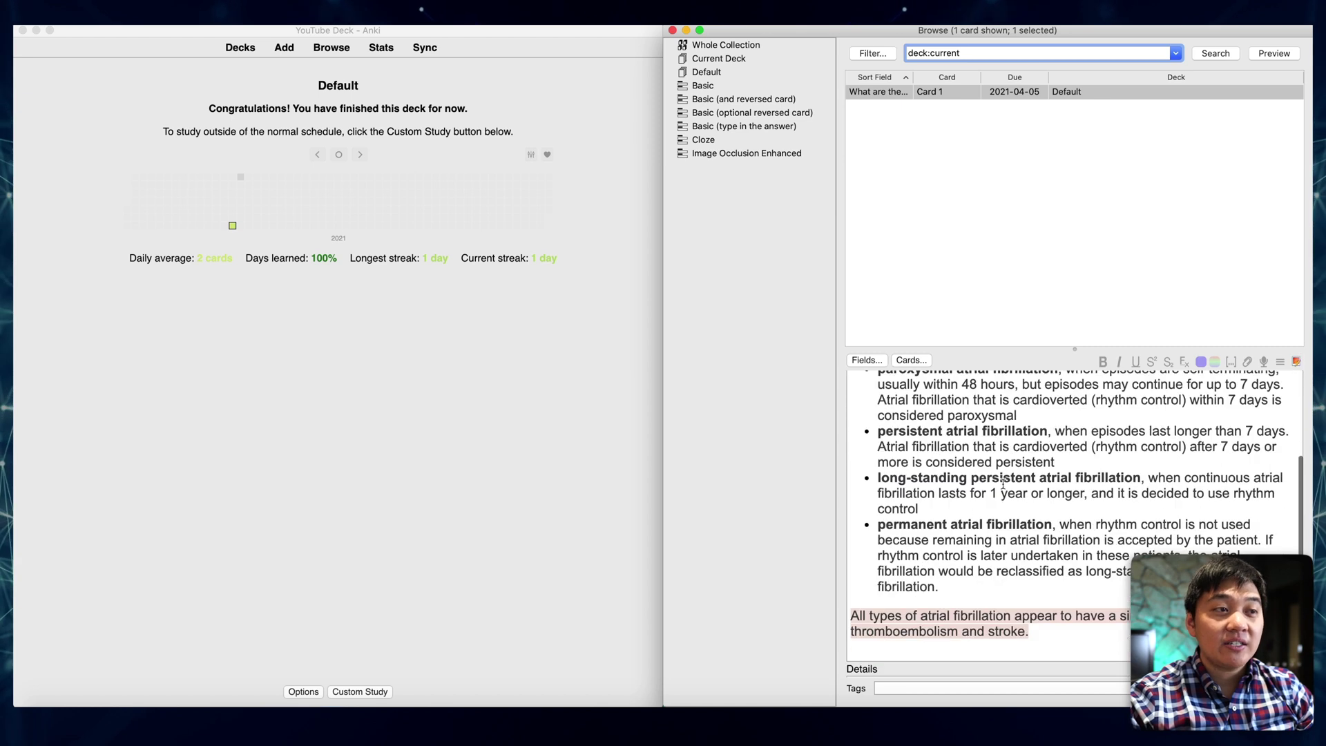
pyautogui.scroll(3, 1010, 485)
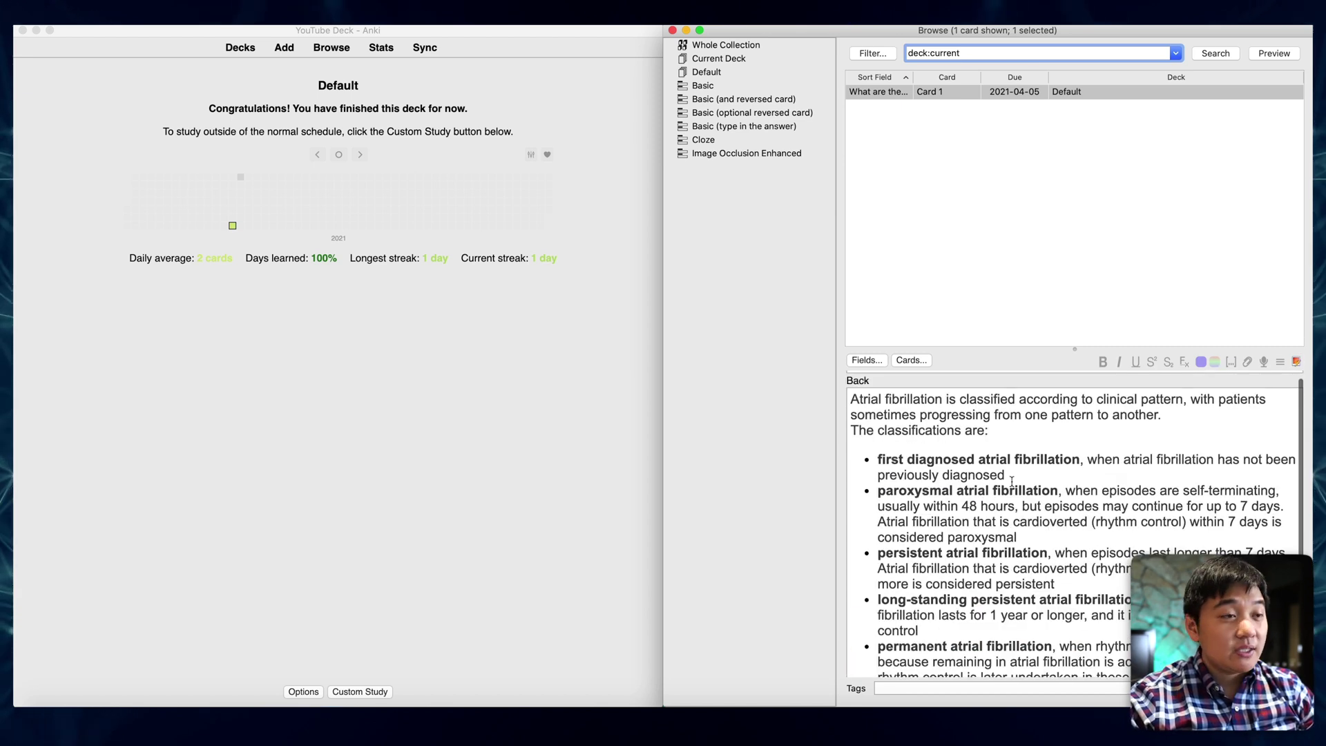
pyautogui.scroll(2, 1012, 481)
# - Maximise the browser, enlarge the card editor and focus the empty Details field
pyautogui.hotkey('ctrl', 'alt', 'Return')
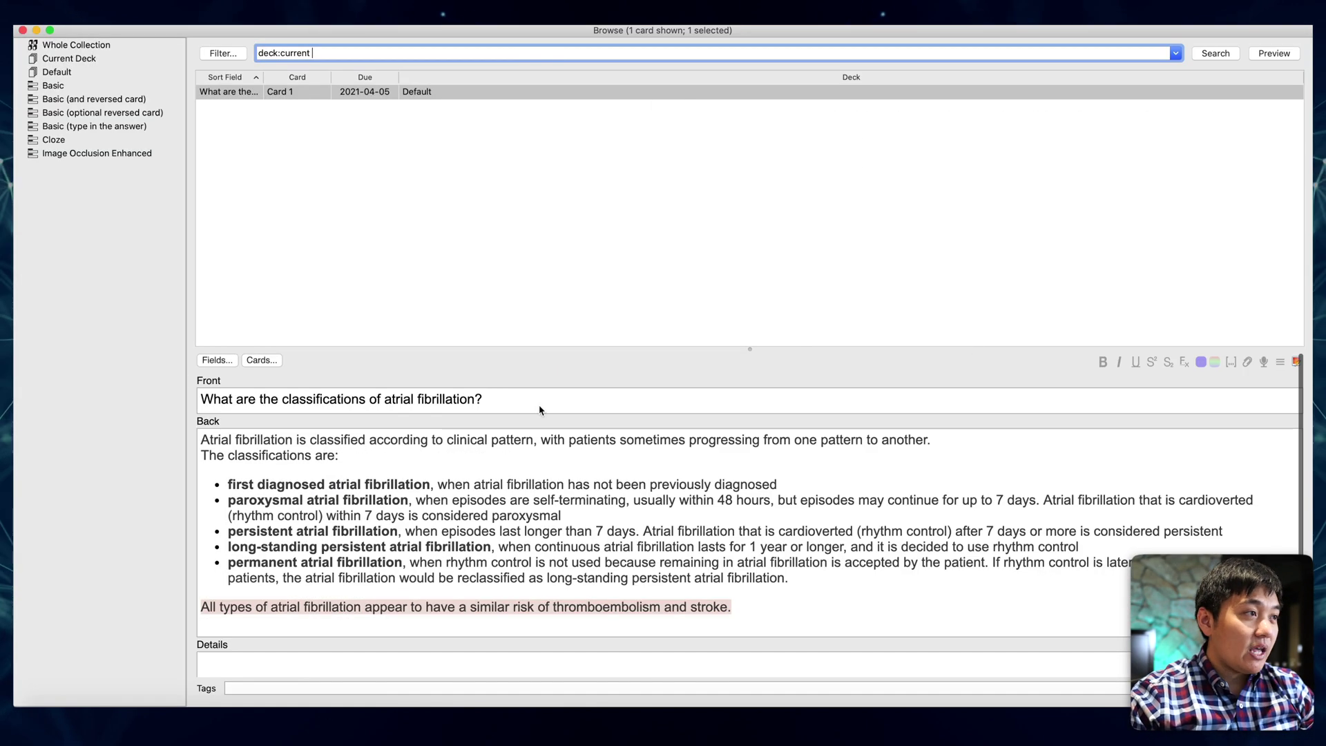
pyautogui.moveTo(540, 349); pyautogui.dragTo(540, 216)
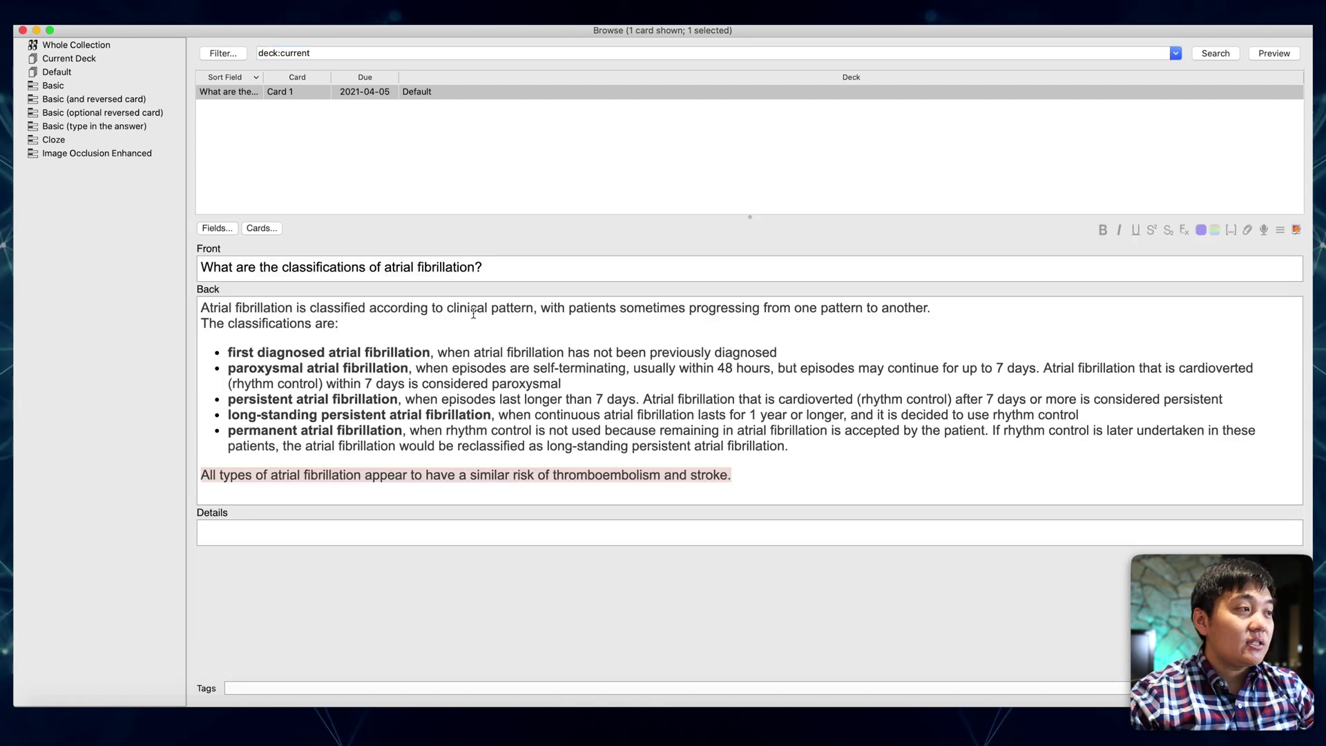
pyautogui.click(364, 528)
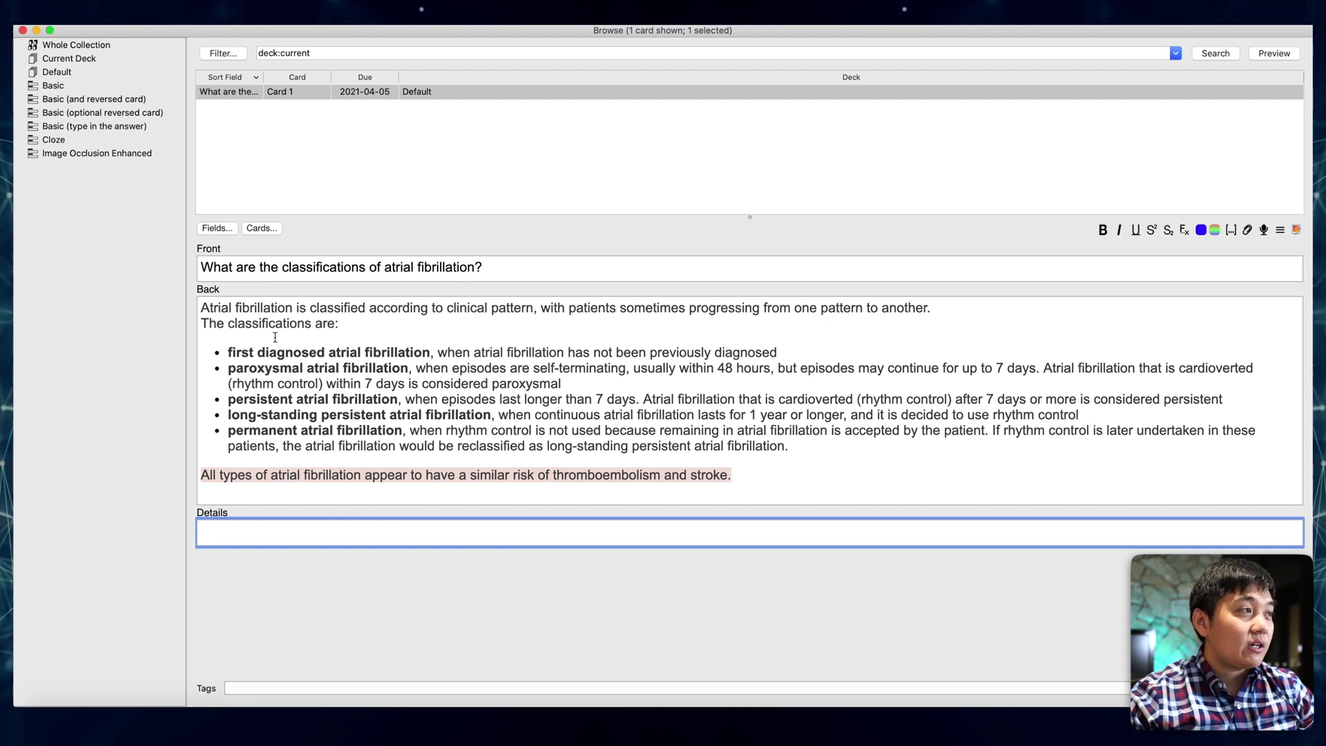
# - Delete the existing Details field from the Basic note type and save
pyautogui.click(232, 235)
pyautogui.click(587, 269)
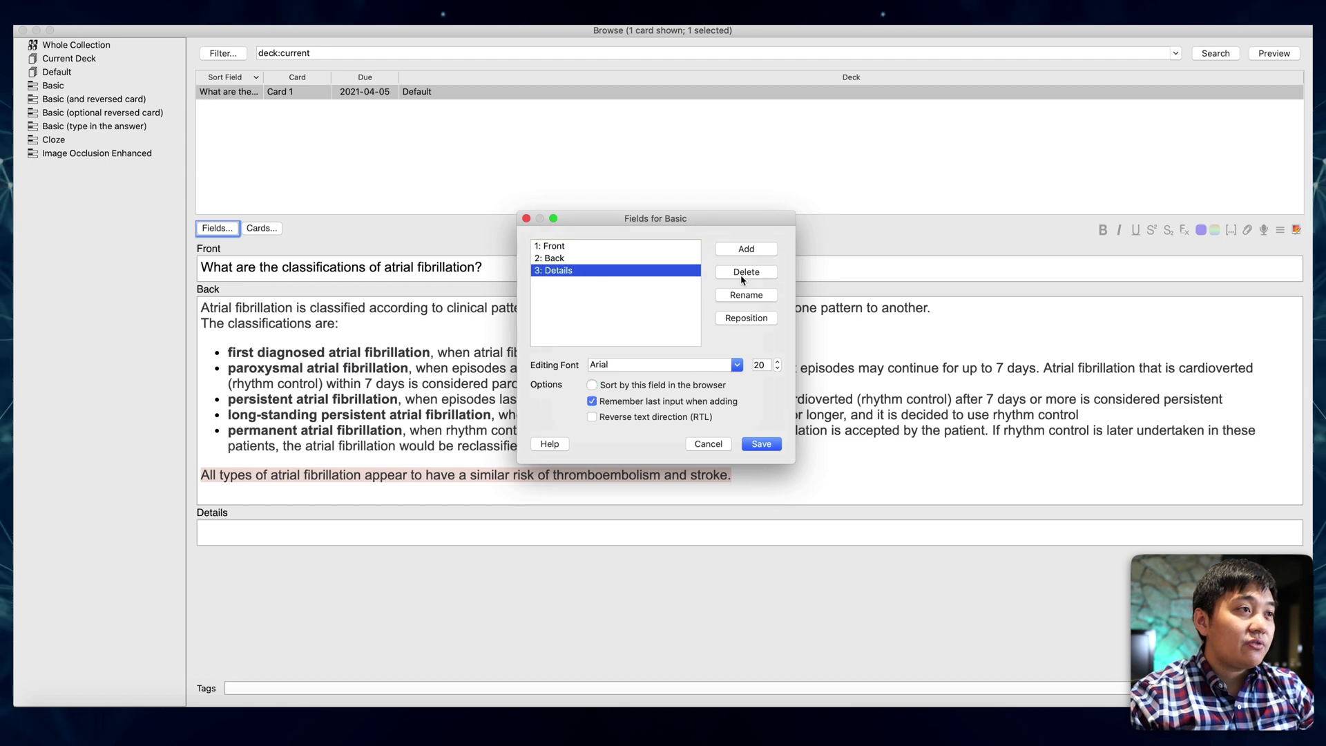
pyautogui.click(748, 275)
pyautogui.click(708, 336)
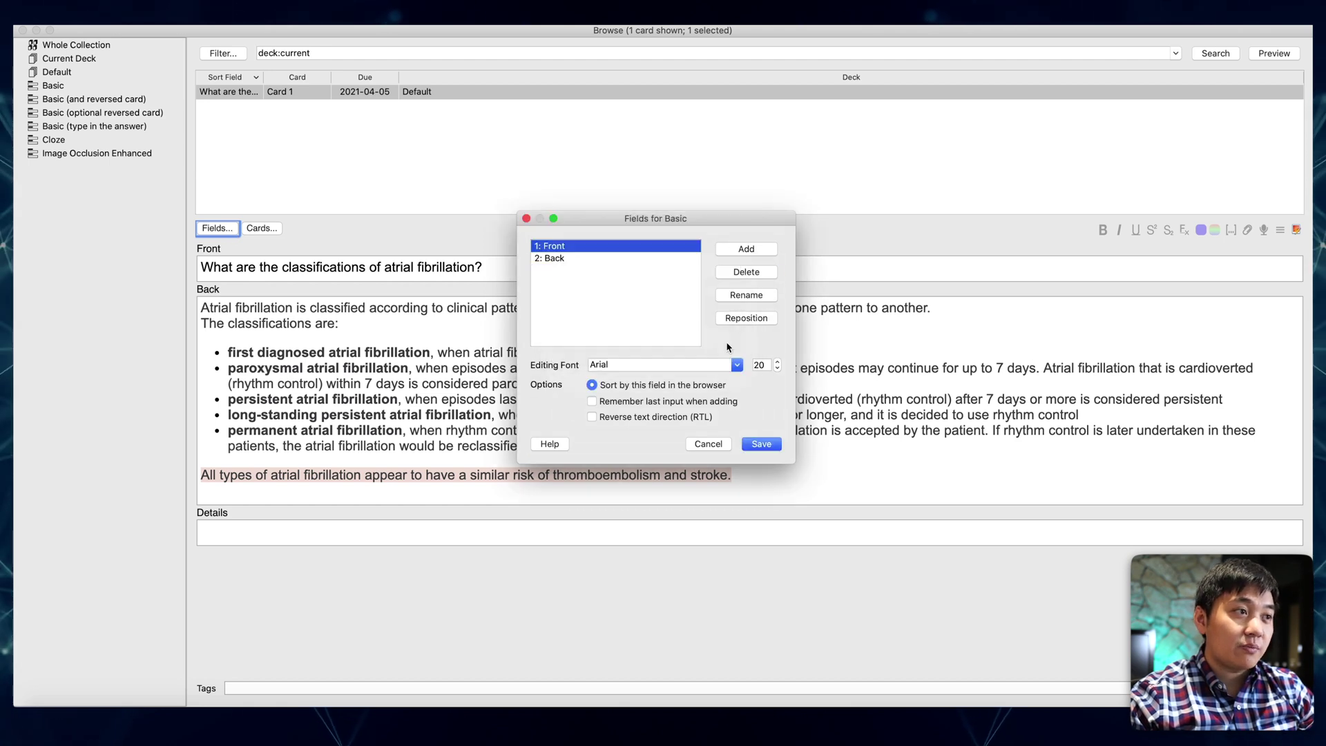
pyautogui.click(762, 446)
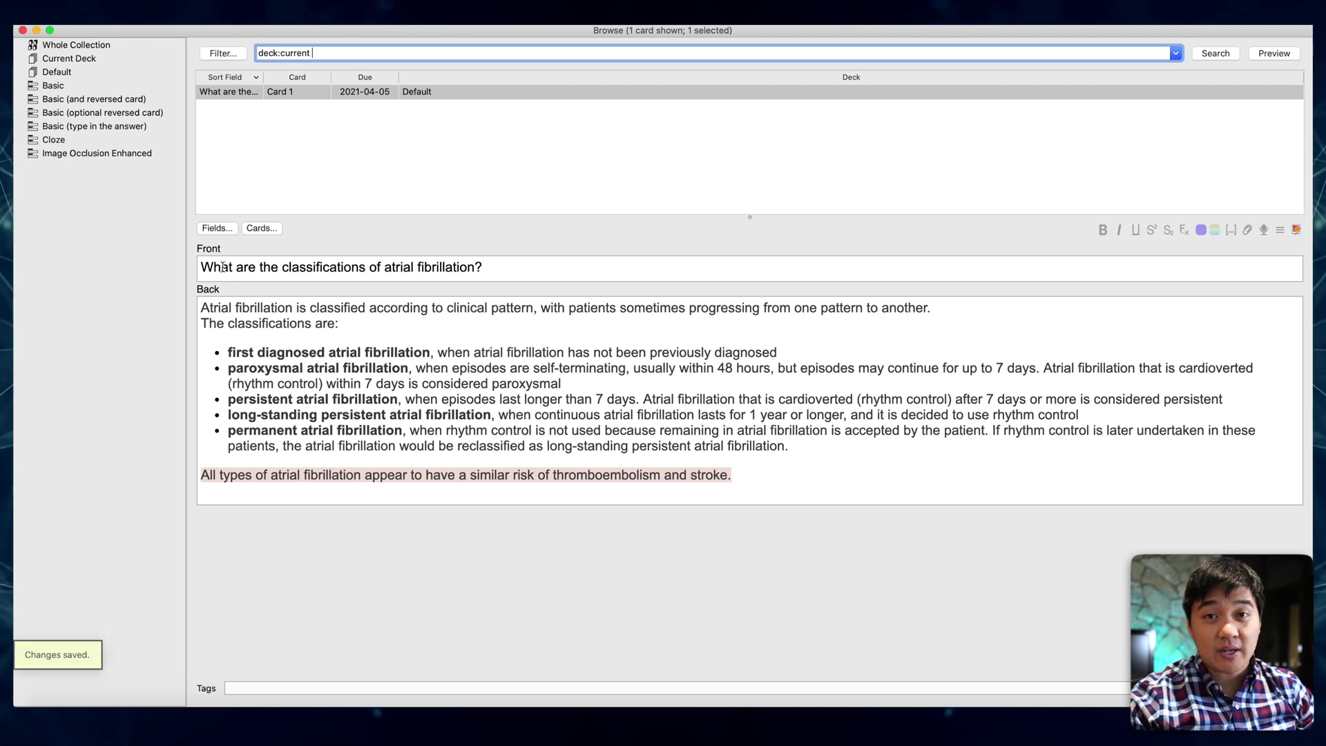
# - Add a new field named Details after Back in the Basic note type and save
pyautogui.click(200, 229)
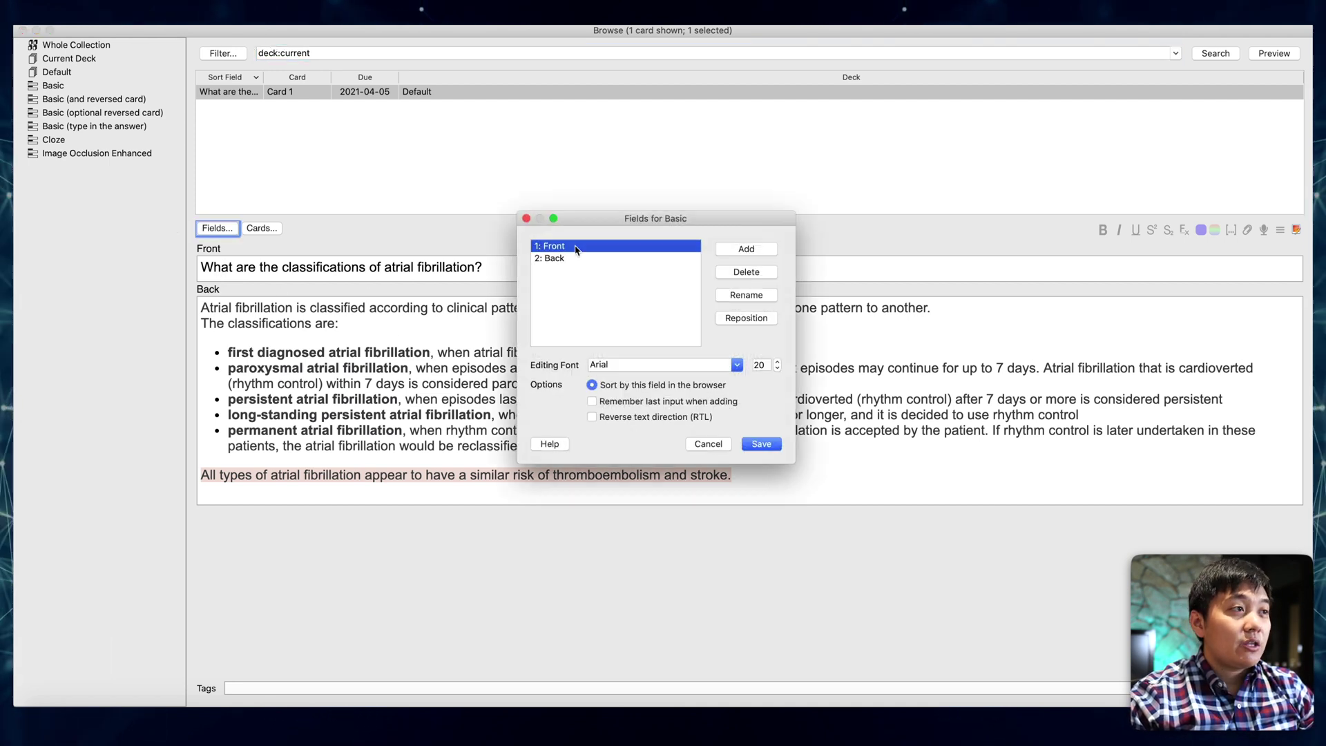
pyautogui.click(659, 259)
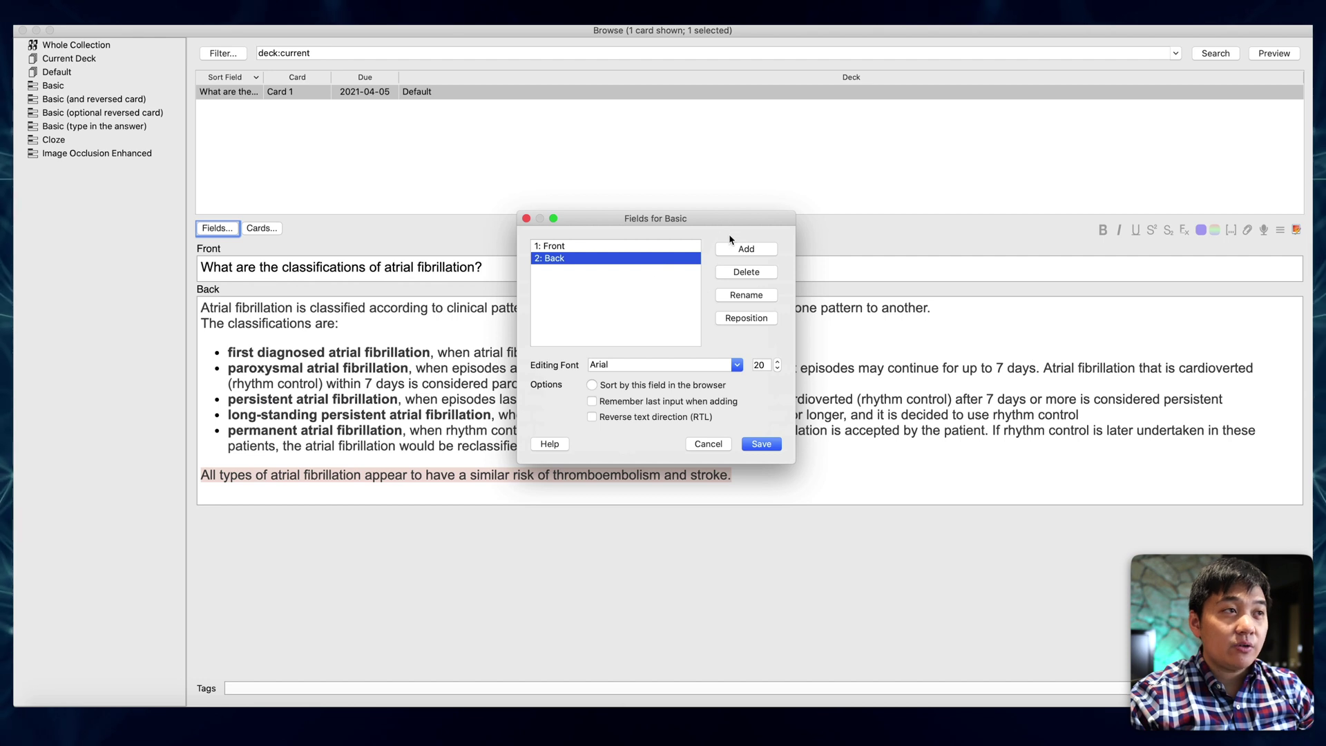
pyautogui.click(731, 248)
pyautogui.write('Details')
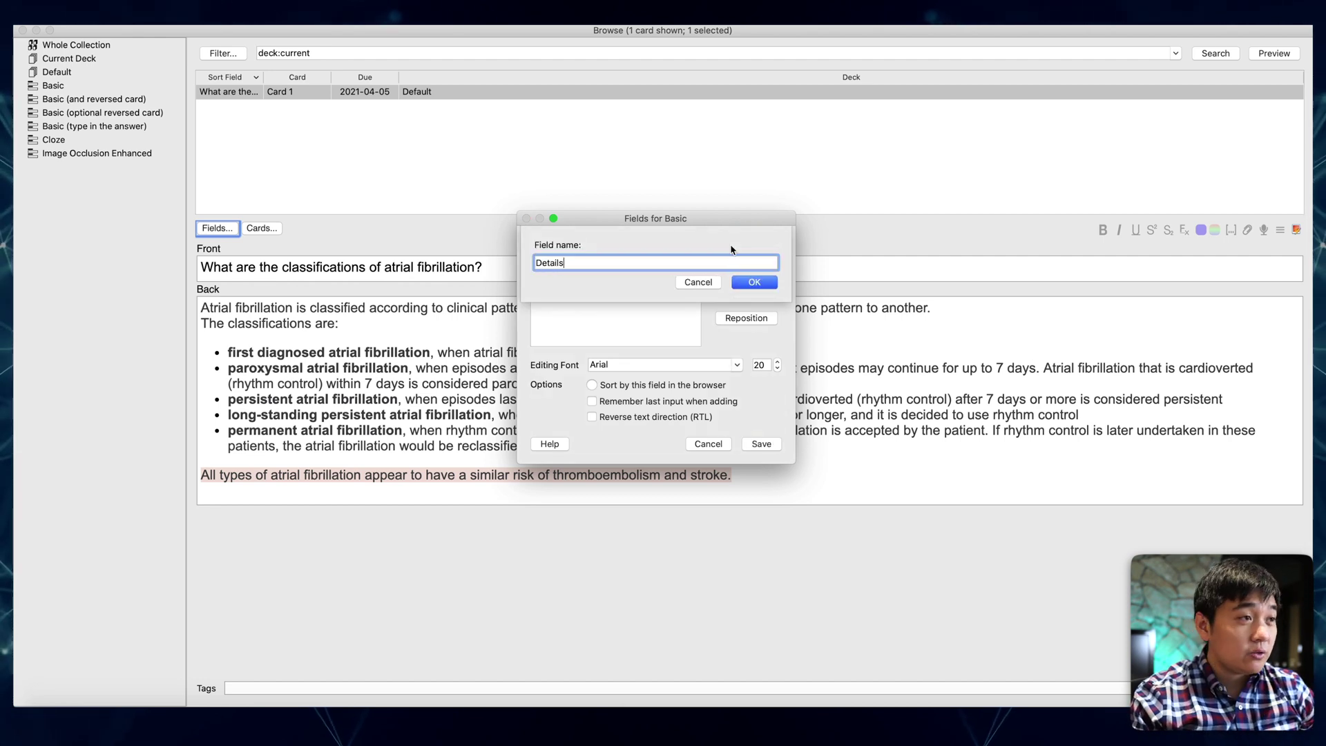
pyautogui.click(759, 282)
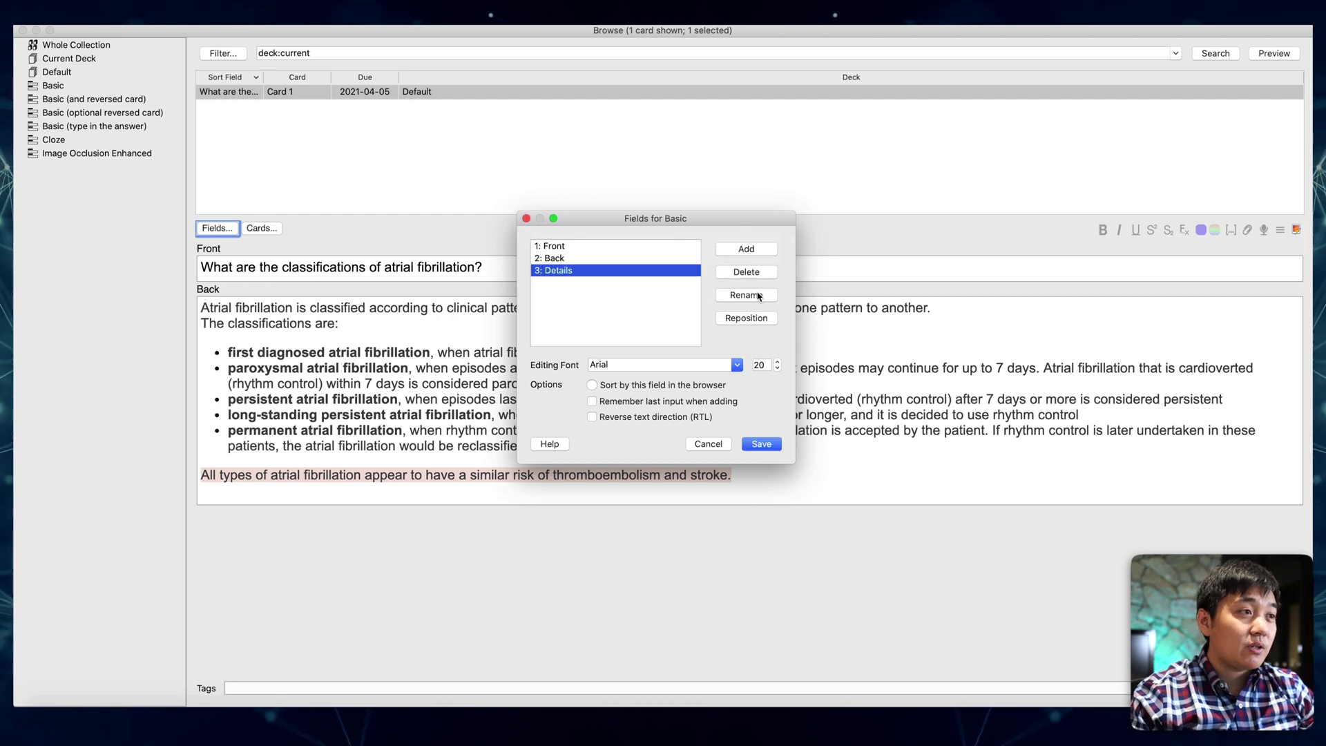
pyautogui.click(762, 444)
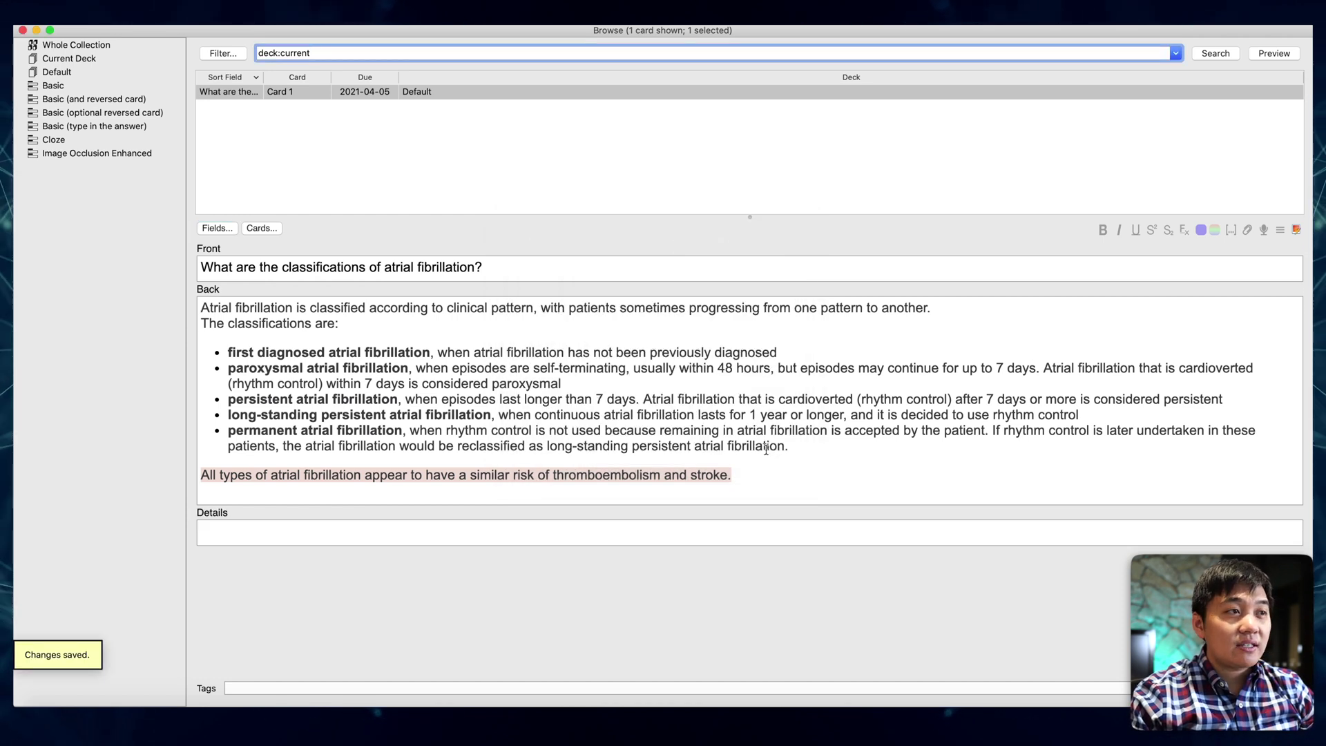
pyautogui.click(789, 477)
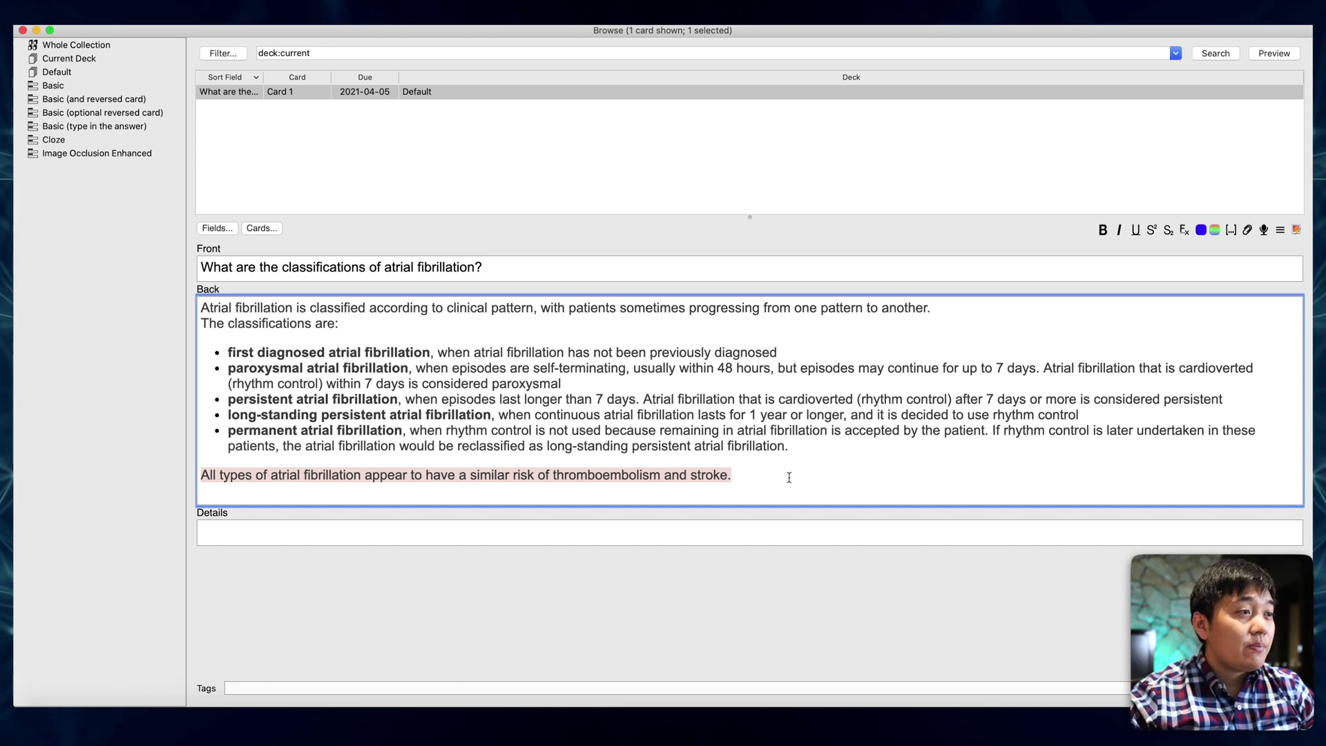
# - Move the long classification explanation from Back into the Details field
pyautogui.press('super+a')
pyautogui.press('super+c')
pyautogui.press('BackSpace')
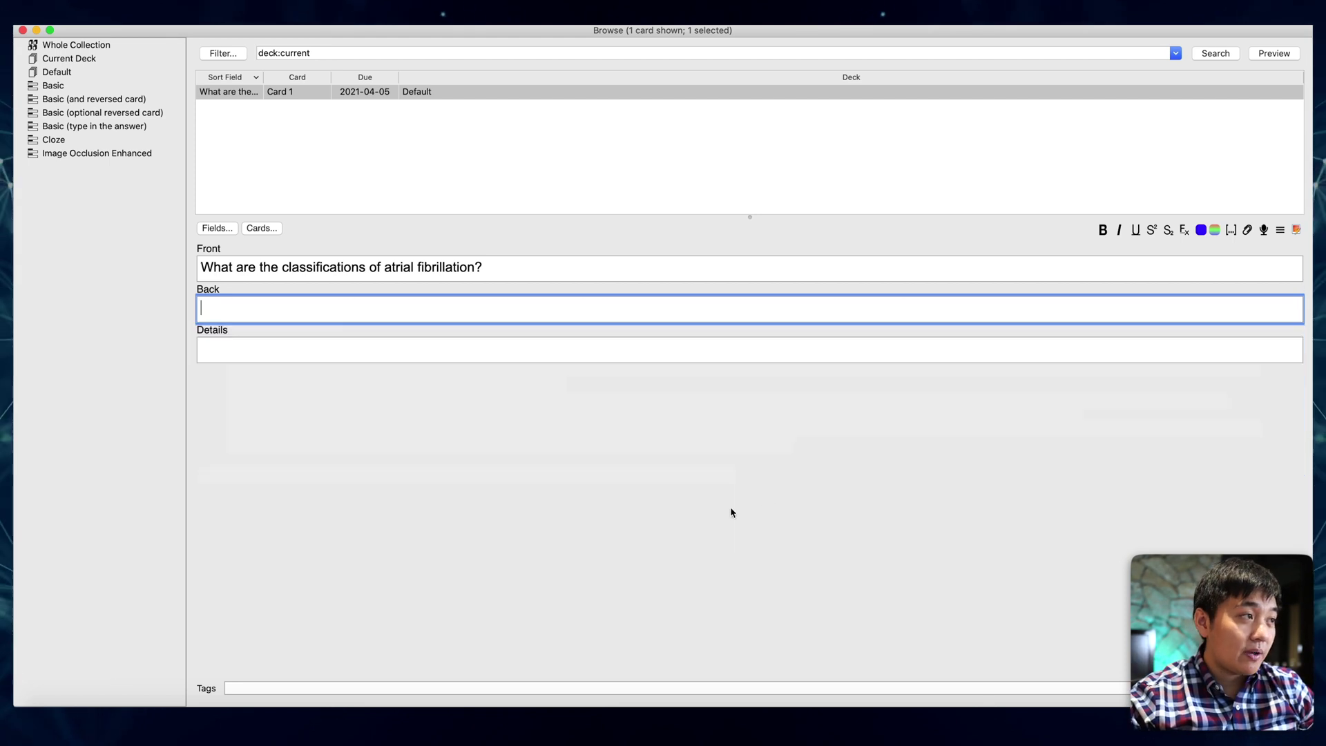
pyautogui.click(578, 346)
pyautogui.press('super+v')
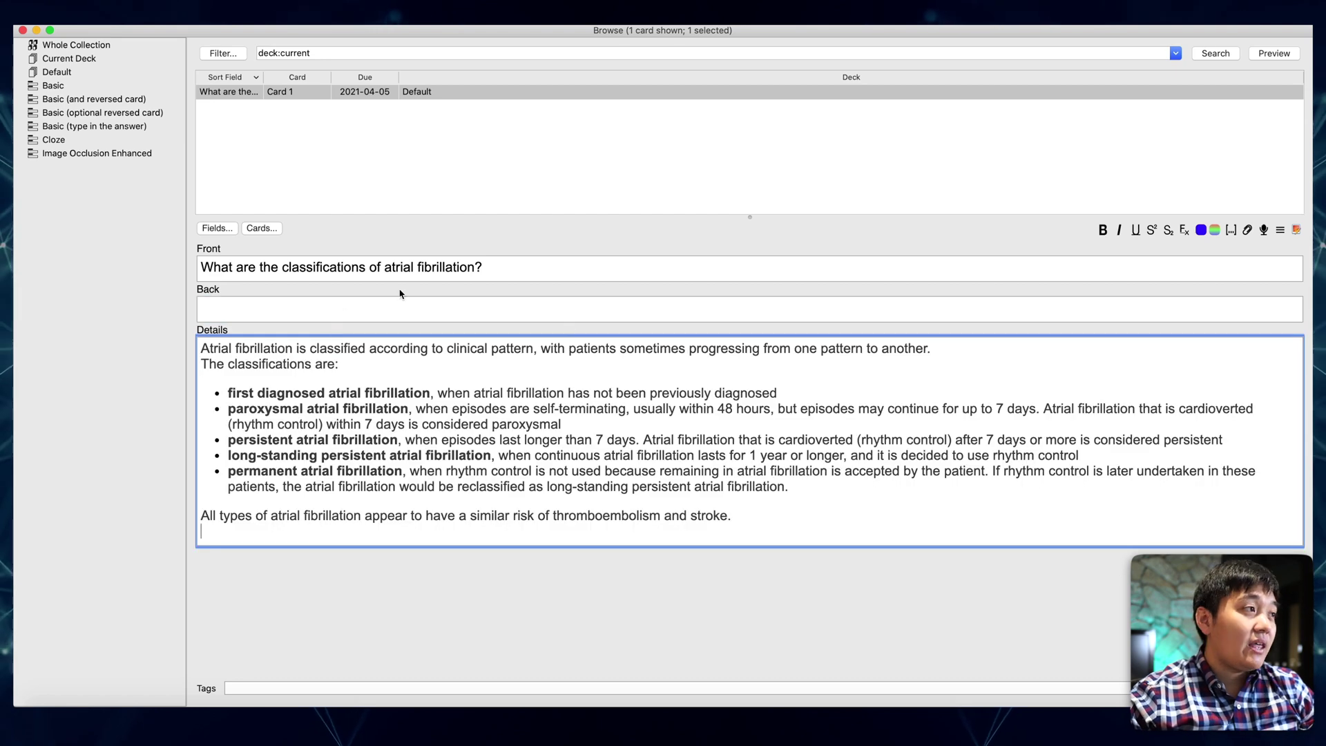
# - Rewrite Back as the list '- paroxysmal', '- persistent', '- permanent'
pyautogui.click(351, 299)
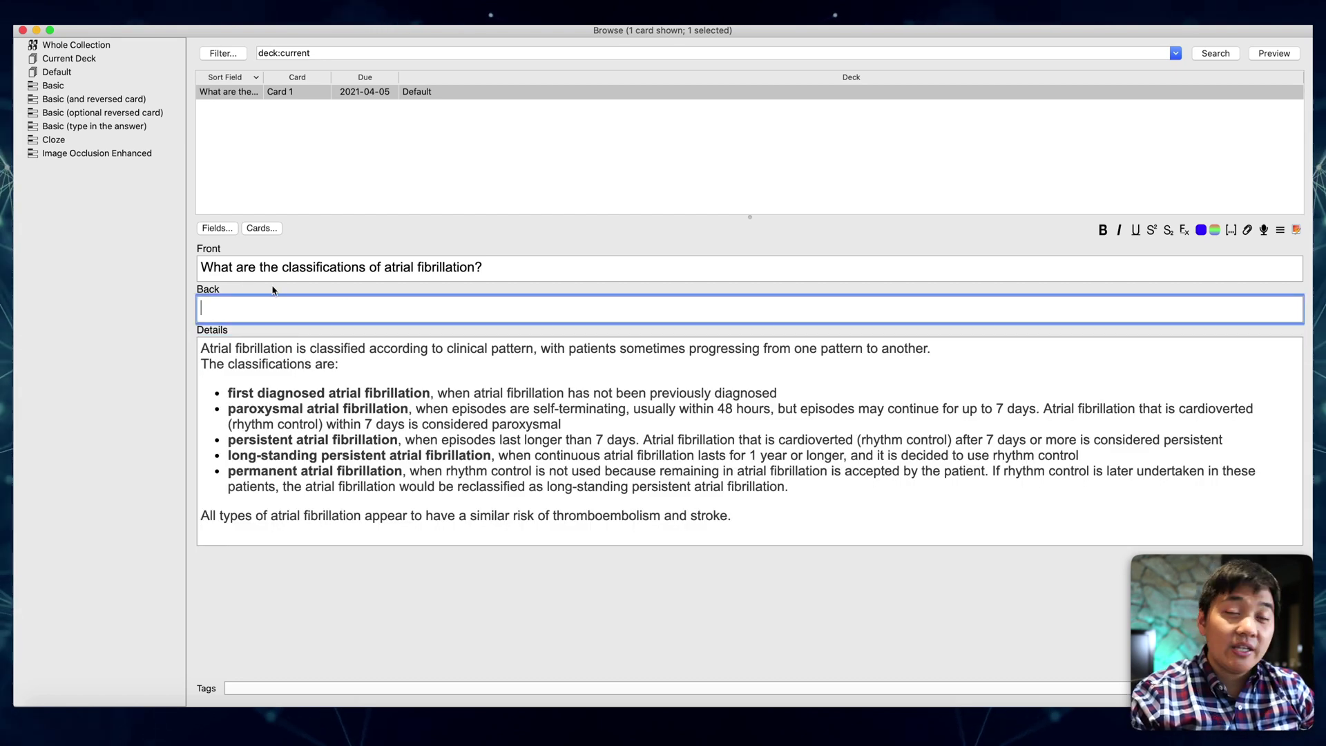
pyautogui.write('-')
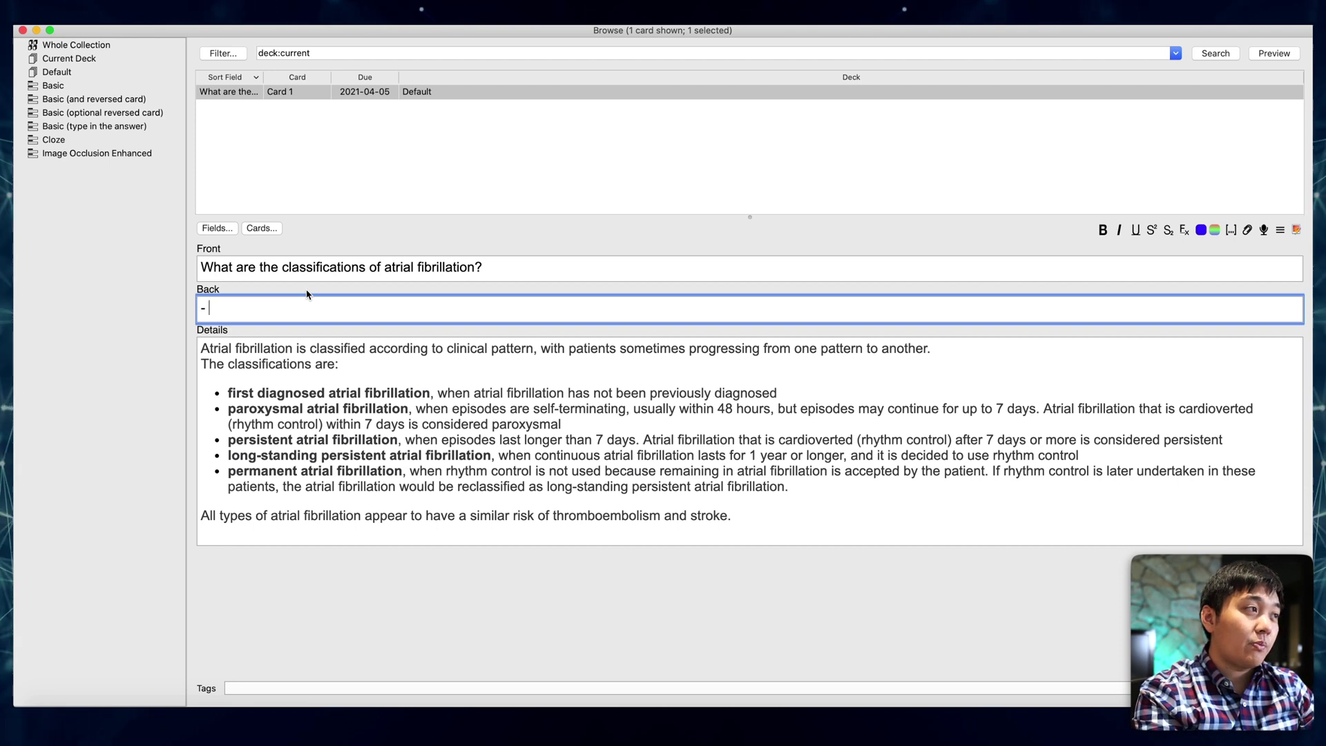
pyautogui.write(' paroxysmal')
pyautogui.press('Return')
pyautogui.write('- persistent')
pyautogui.press('Return')
pyautogui.write('-per')
pyautogui.press('BackSpace')
pyautogui.press('BackSpace')
pyautogui.press('BackSpace')
pyautogui.write('permanent')
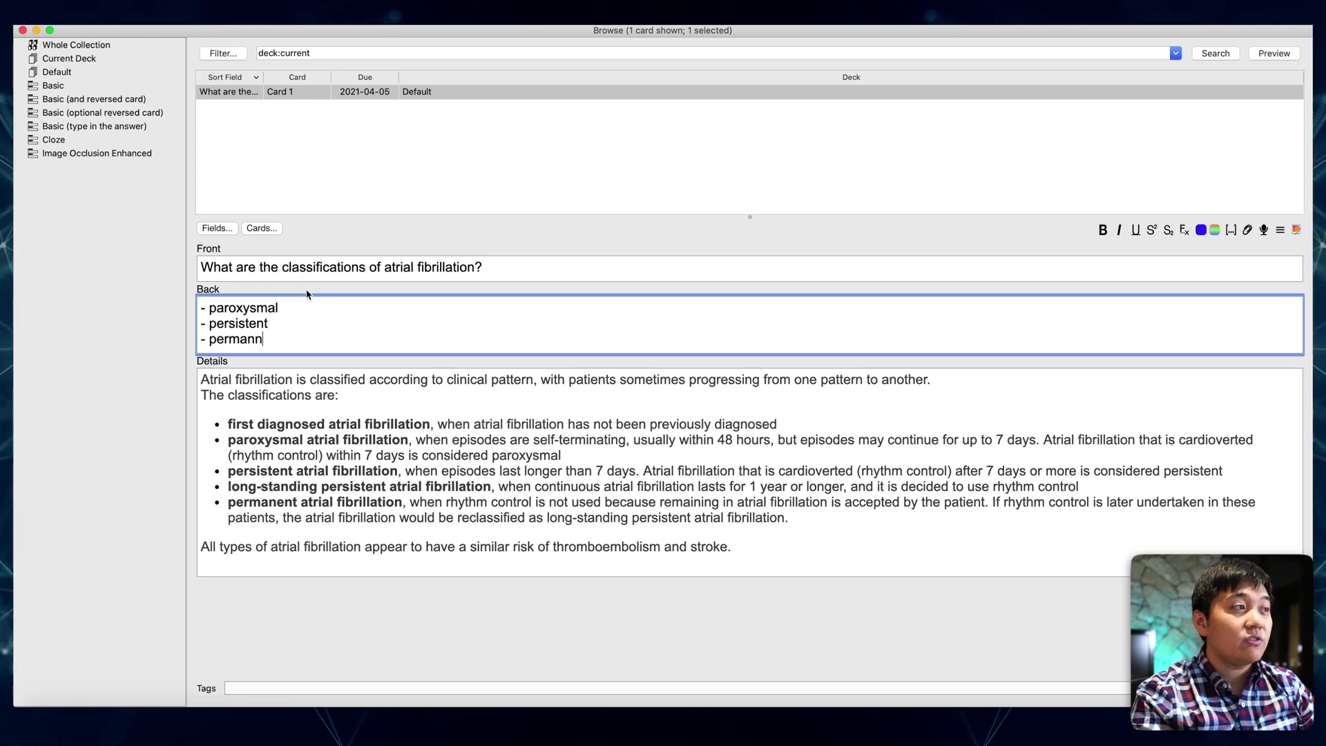
pyautogui.press('super+shift+Left')
pyautogui.hotkey('shift', 'Up')
pyautogui.hotkey('shift', 'Up')
pyautogui.press('Right')
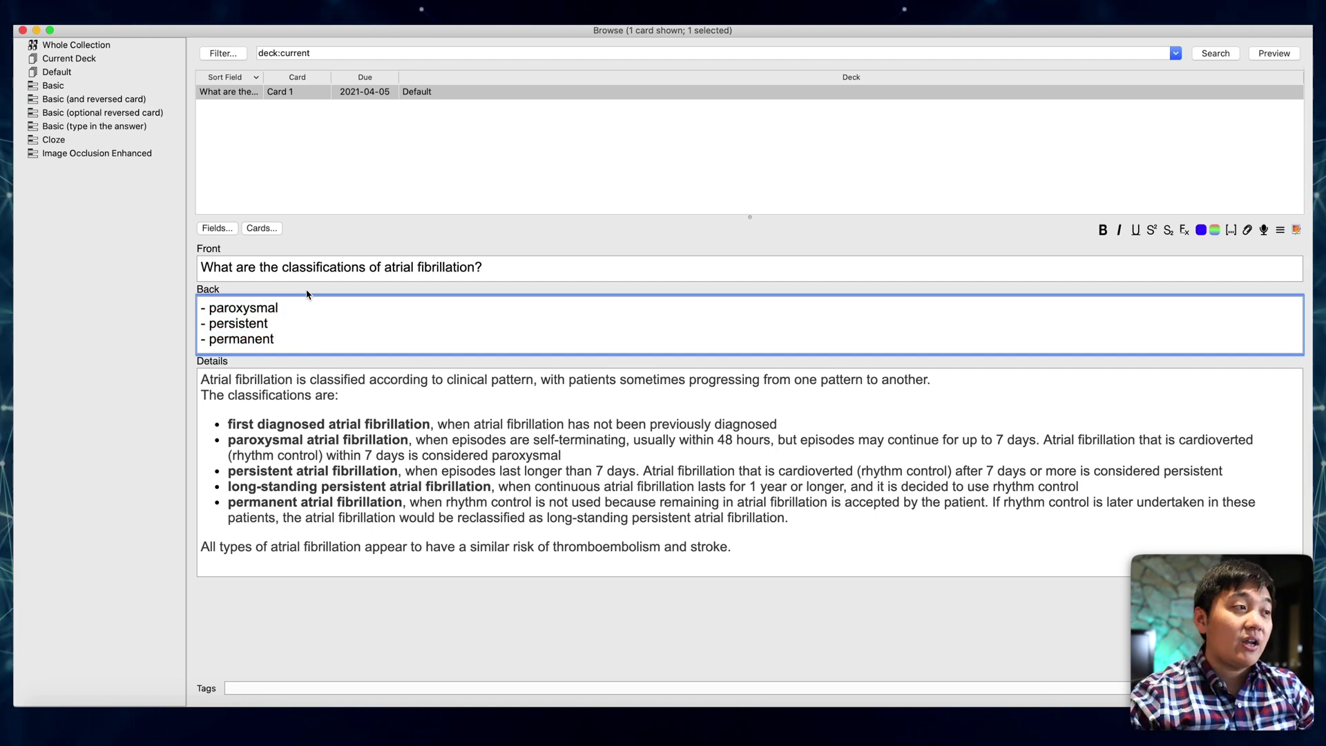
pyautogui.moveTo(201, 395); pyautogui.dragTo(844, 566)
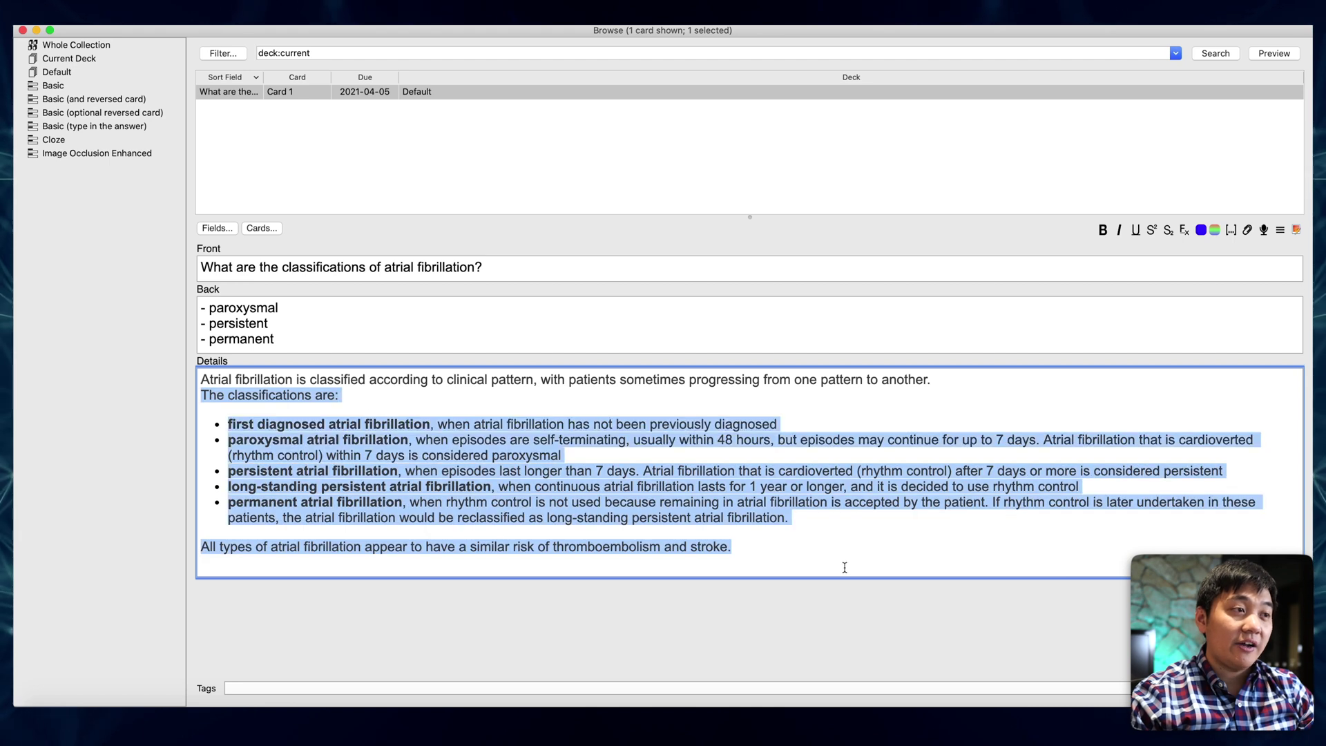
pyautogui.click(844, 566)
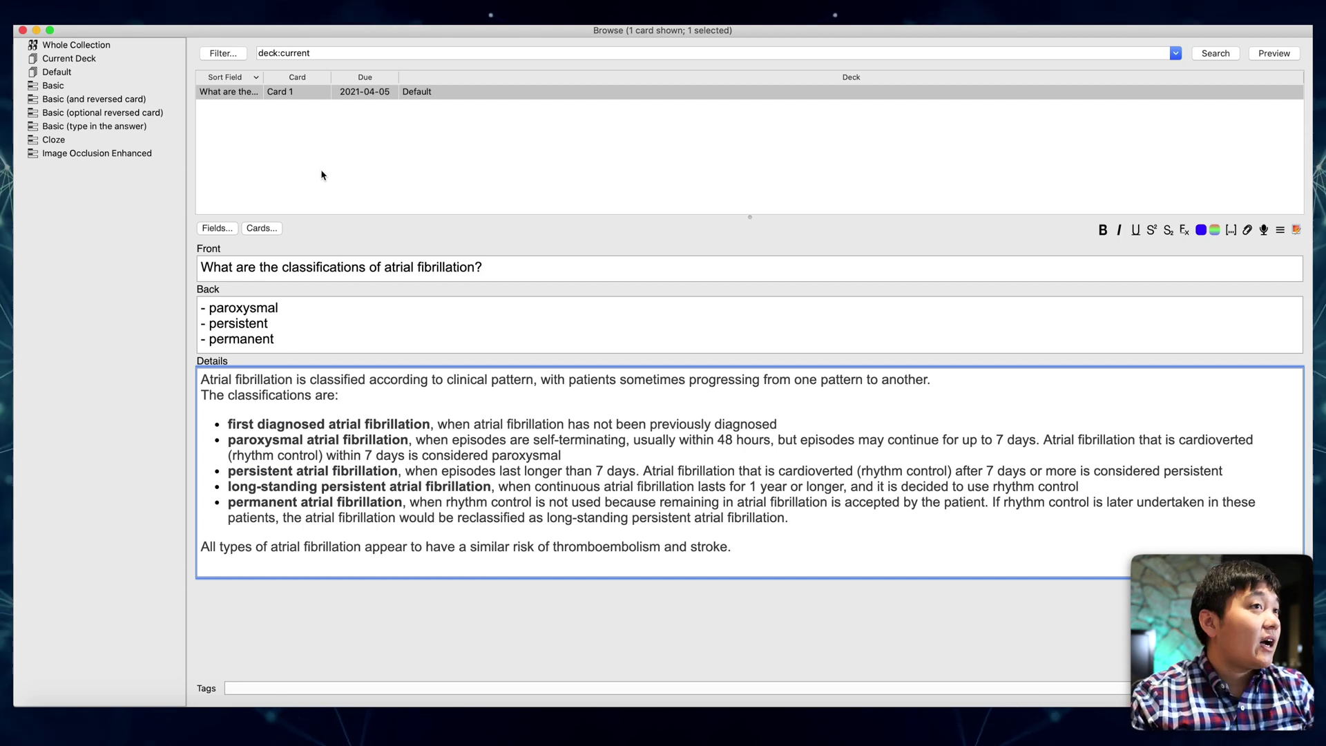
# - Close the card browser and start a new card in the Add window
pyautogui.click(364, 186)
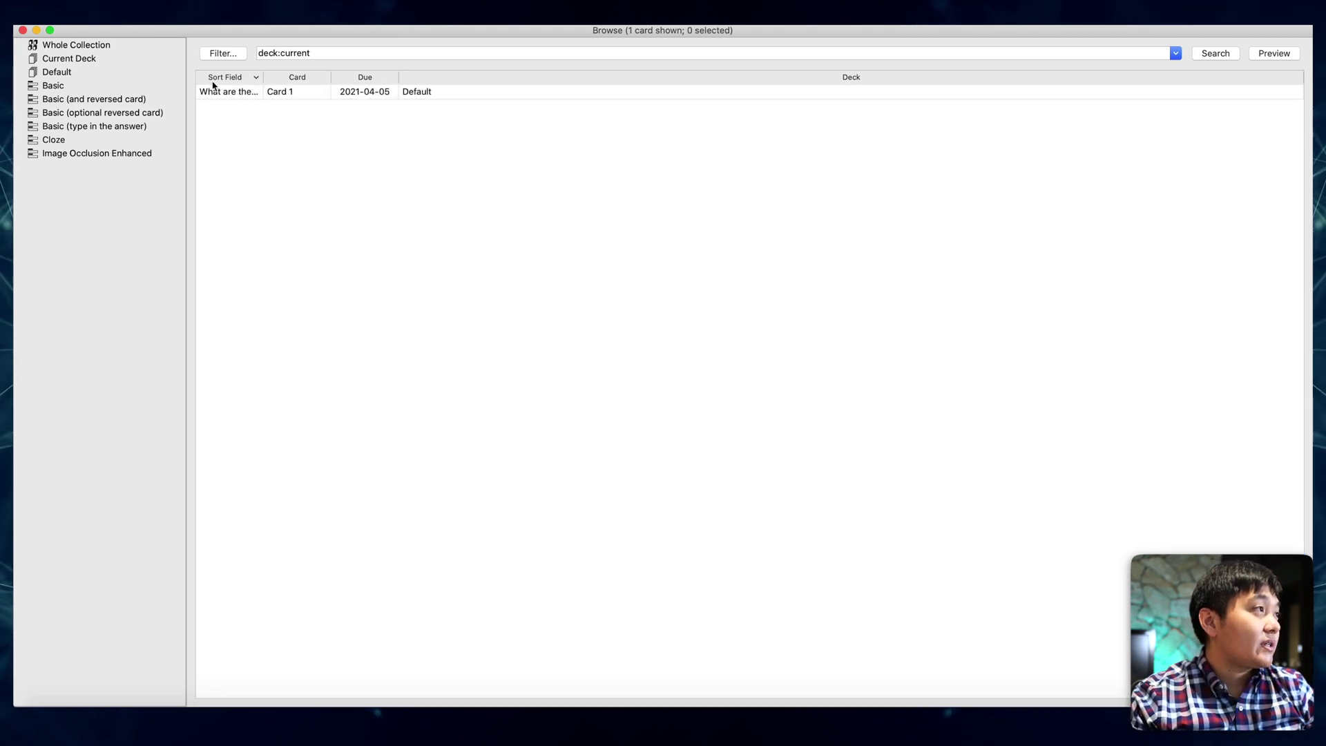
pyautogui.click(23, 30)
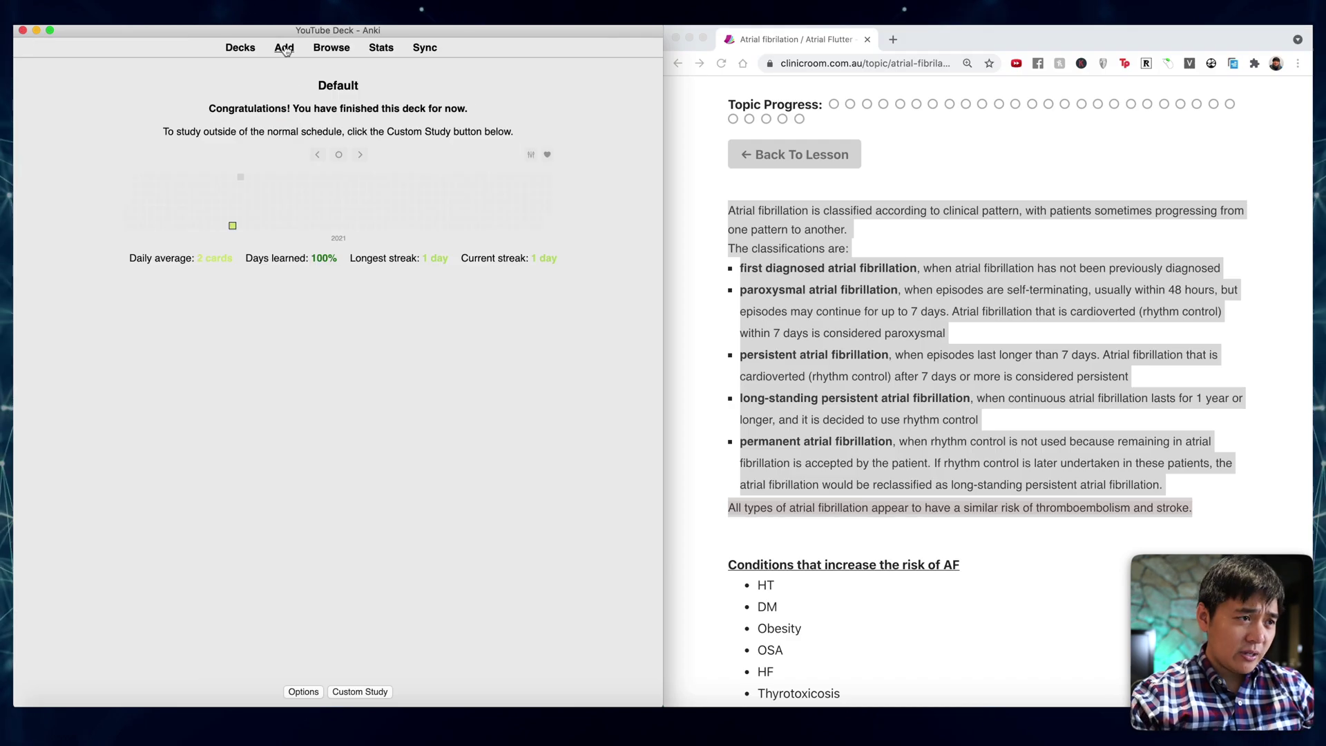
pyautogui.click(284, 49)
# - Paste the web page's 'Conditions that increase the risk of AF' section into Details
pyautogui.scroll(-4, 902, 350)
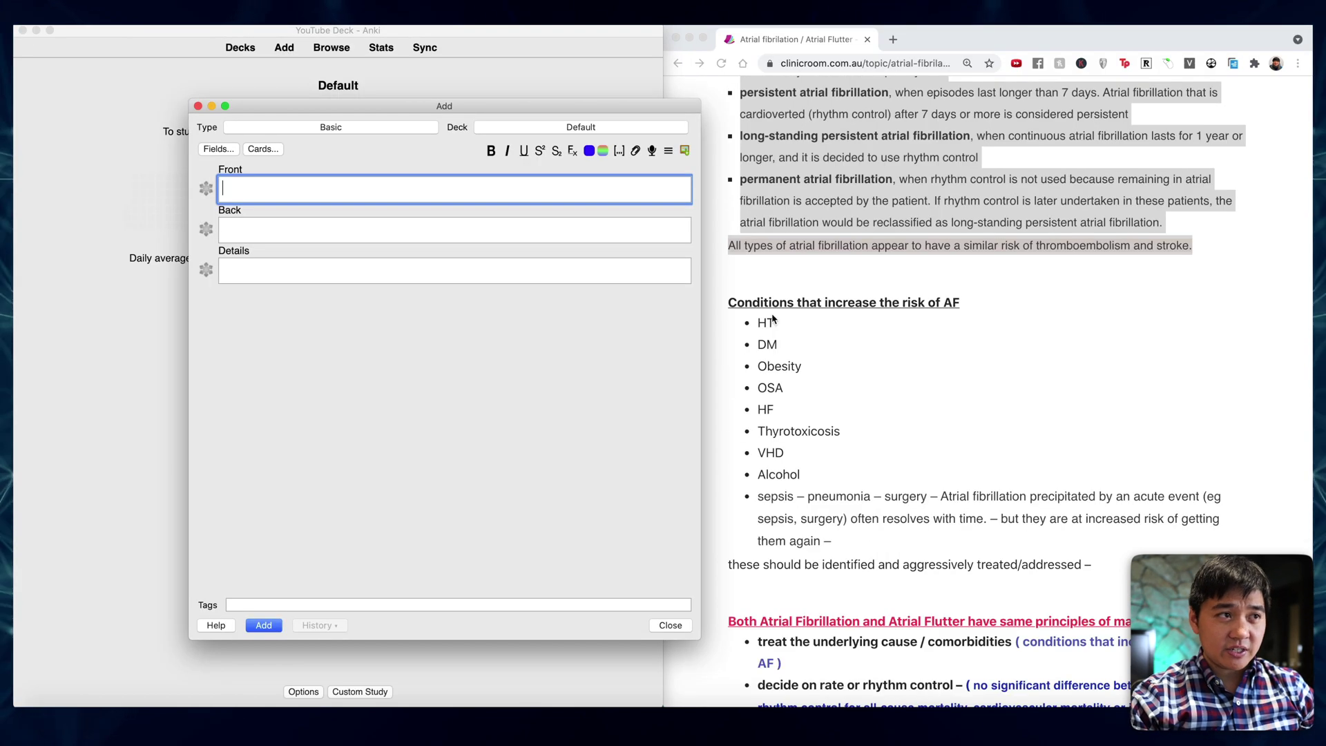
pyautogui.click(750, 306)
pyautogui.tripleClick(748, 302)
pyautogui.keyDown('shift'); pyautogui.click(1107, 573); pyautogui.keyUp('shift')
pyautogui.press('super+c')
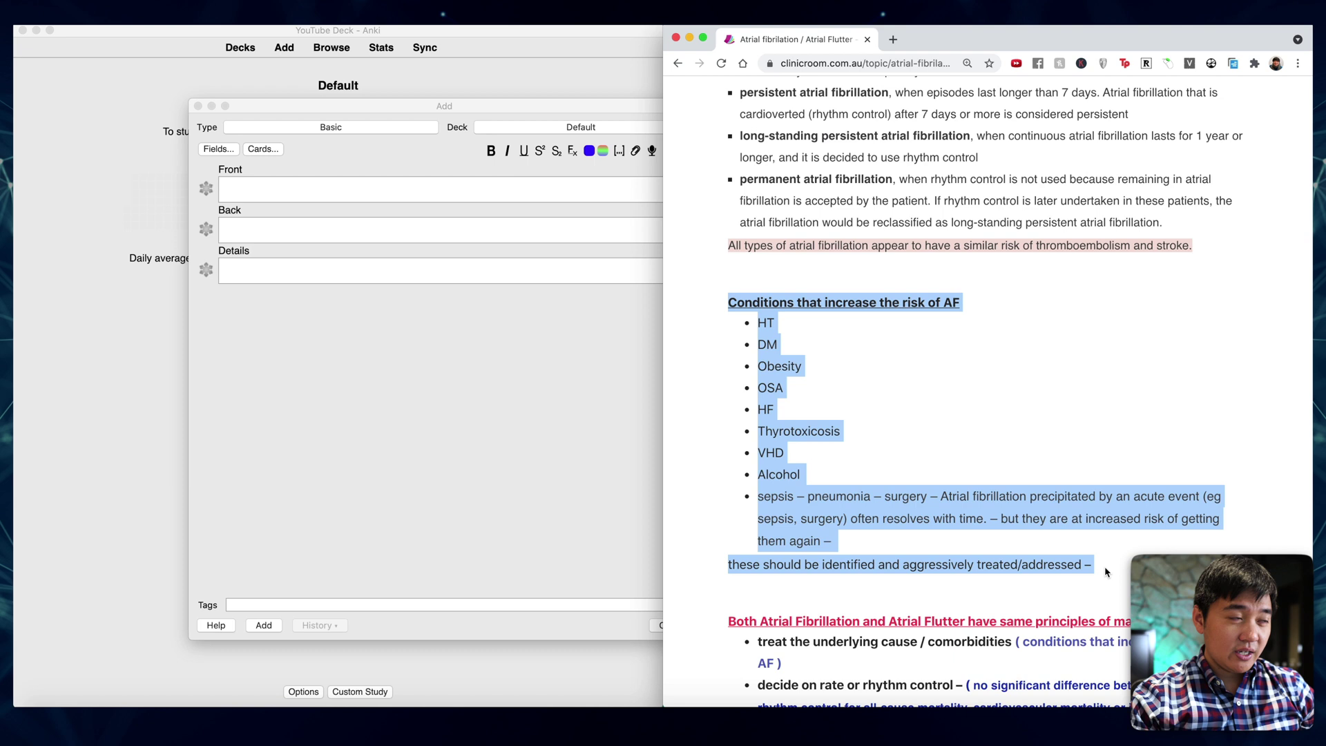
pyautogui.click(442, 298)
pyautogui.click(373, 270)
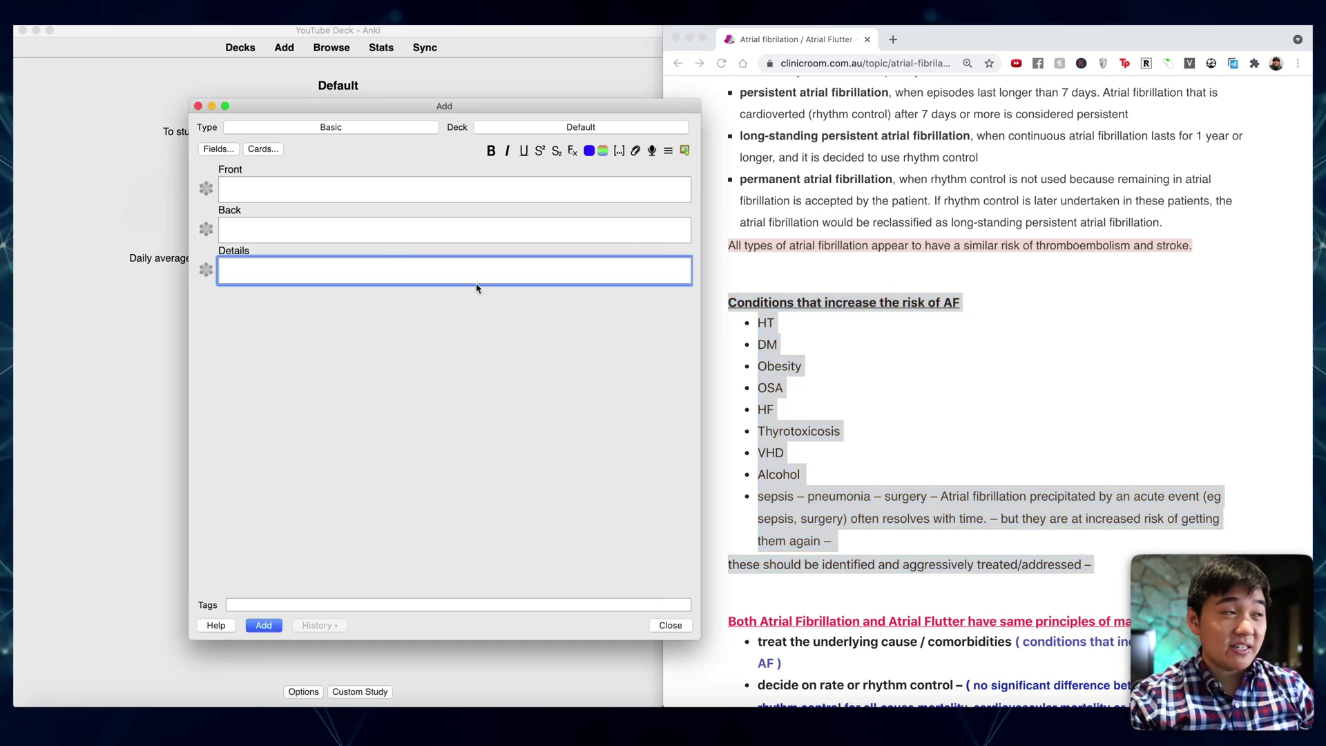
pyautogui.press('super+v')
pyautogui.click(330, 189)
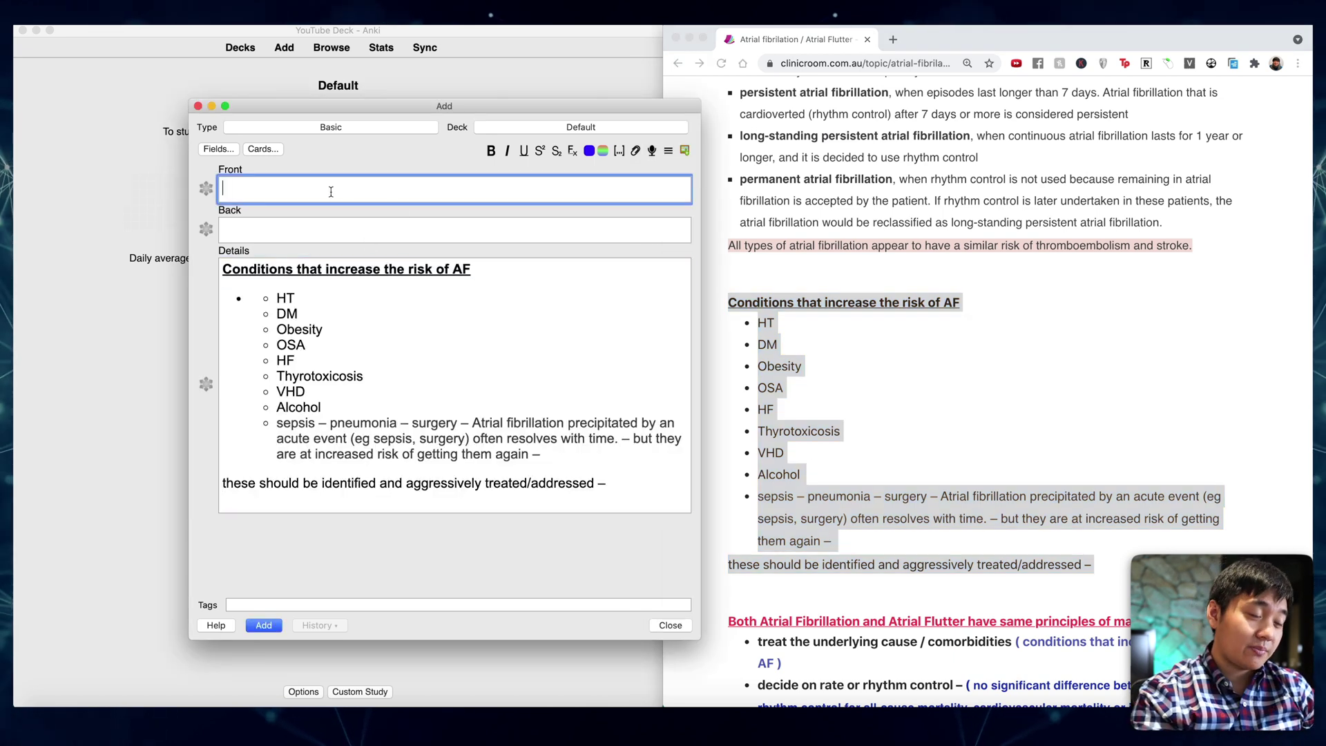
# - Ask 'What are the top three conditions that cause AF?' answered 1. HTN, 2. Ischaemic heart disease, 3. Thyrotoxicosis
pyautogui.write('What are the ')
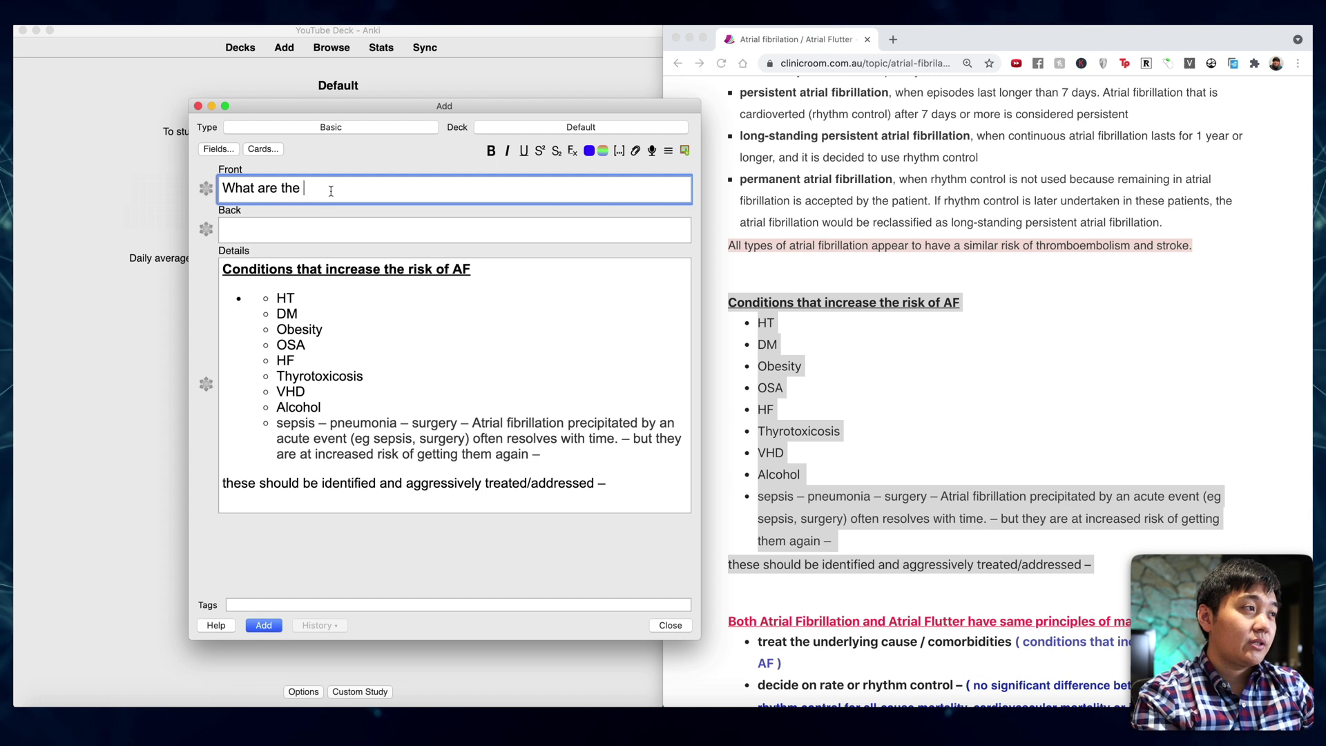
pyautogui.write('top three conditions that cause AF?')
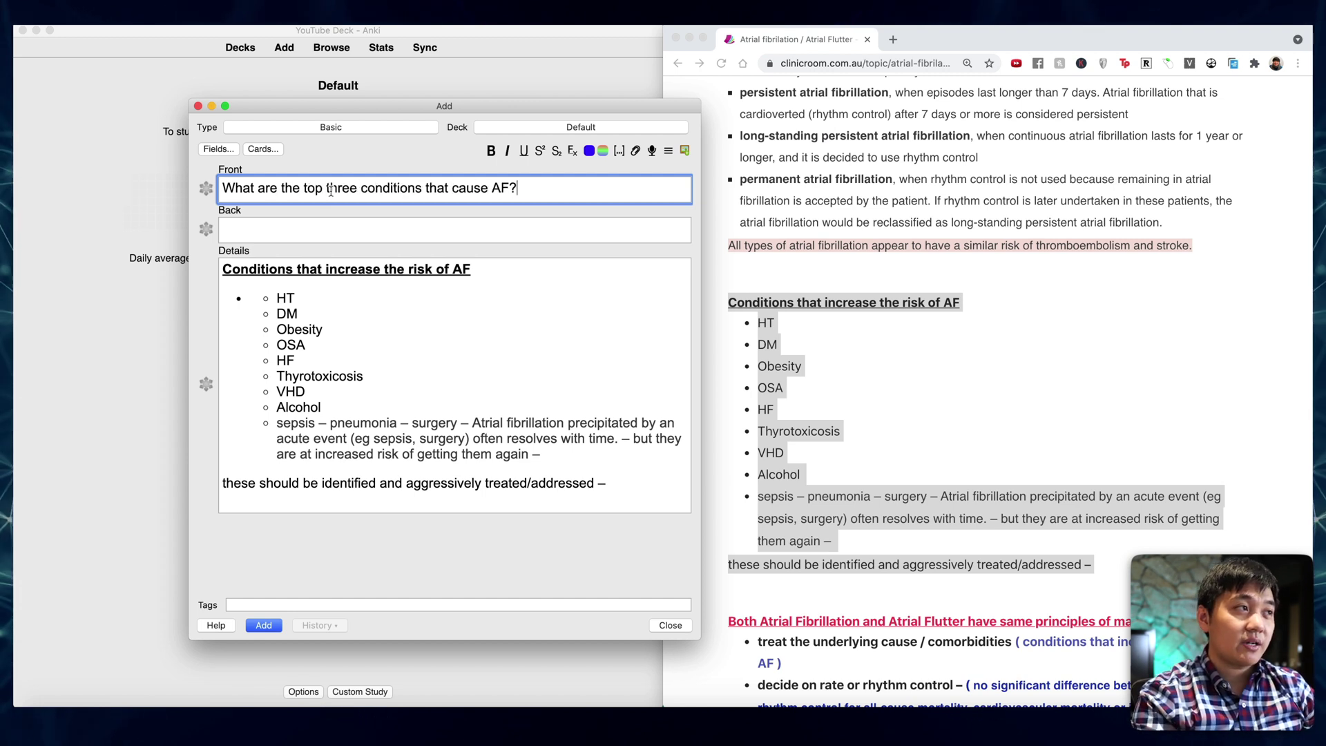
pyautogui.click(270, 234)
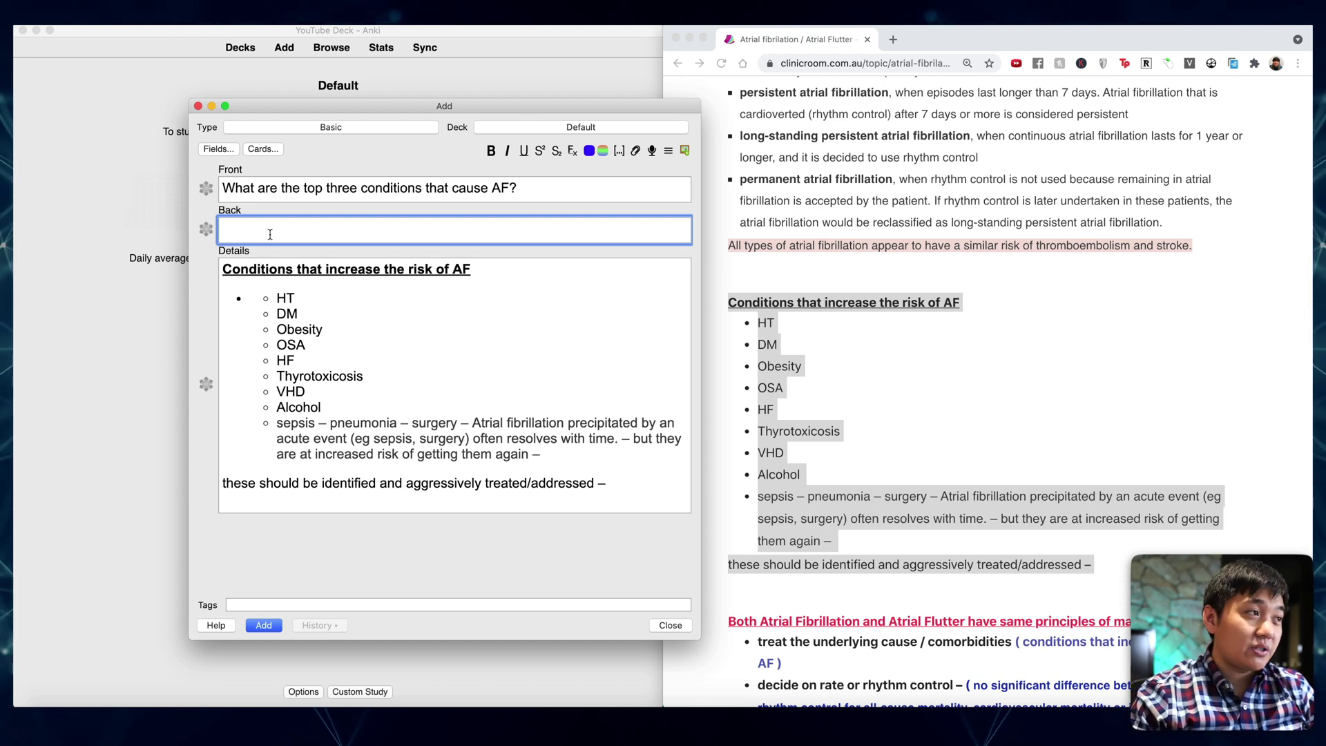
pyautogui.write('1. HTN')
pyautogui.press('Return')
pyautogui.write('2. ')
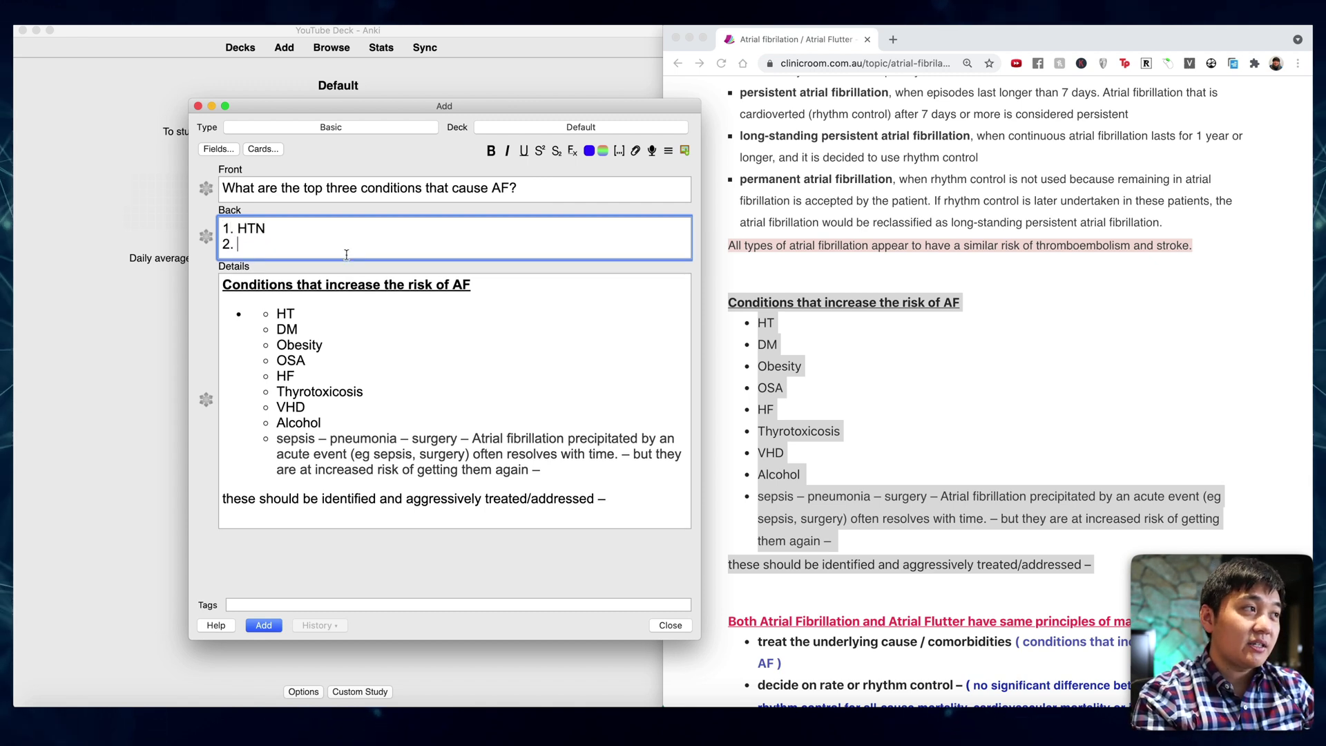
pyautogui.write('Ishcameic')
pyautogui.hotkey('alt', 'BackSpace')
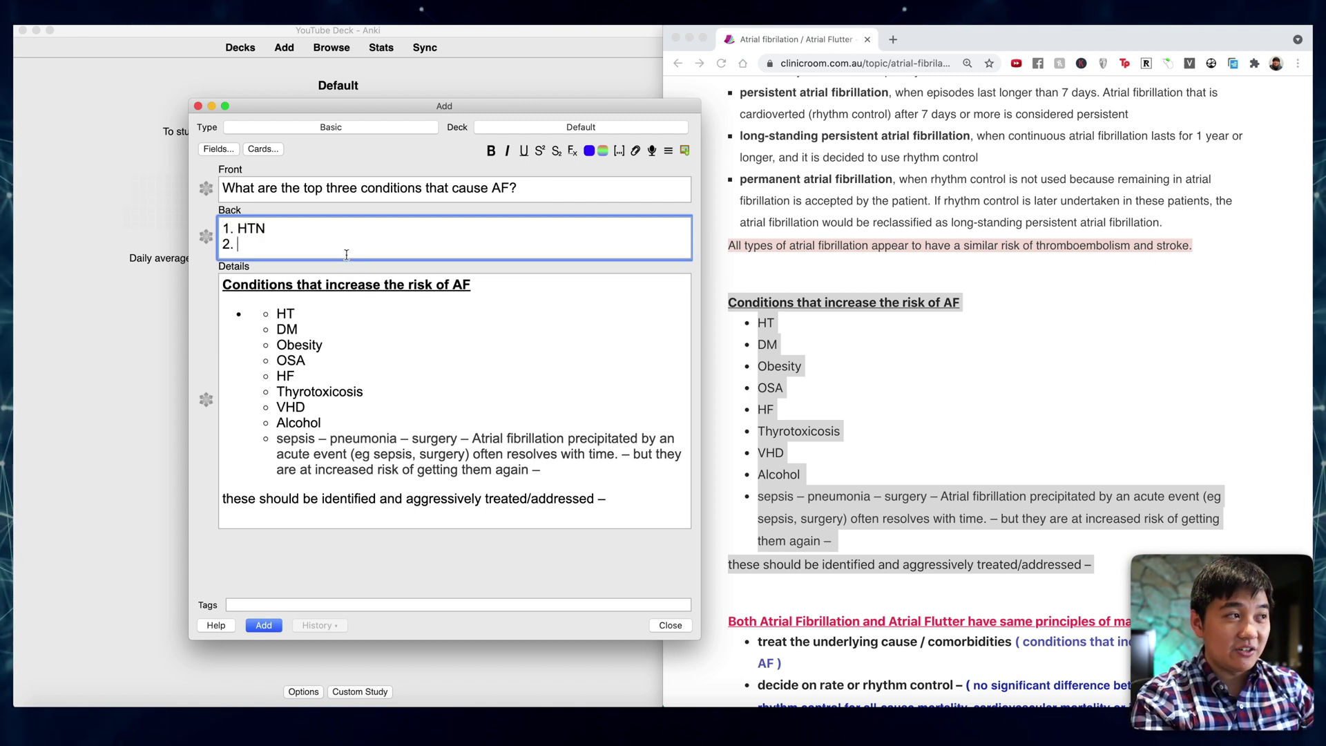
pyautogui.write('Ischaemic heart disease')
pyautogui.press('Return')
pyautogui.write('3. Thyrotoxicosis')
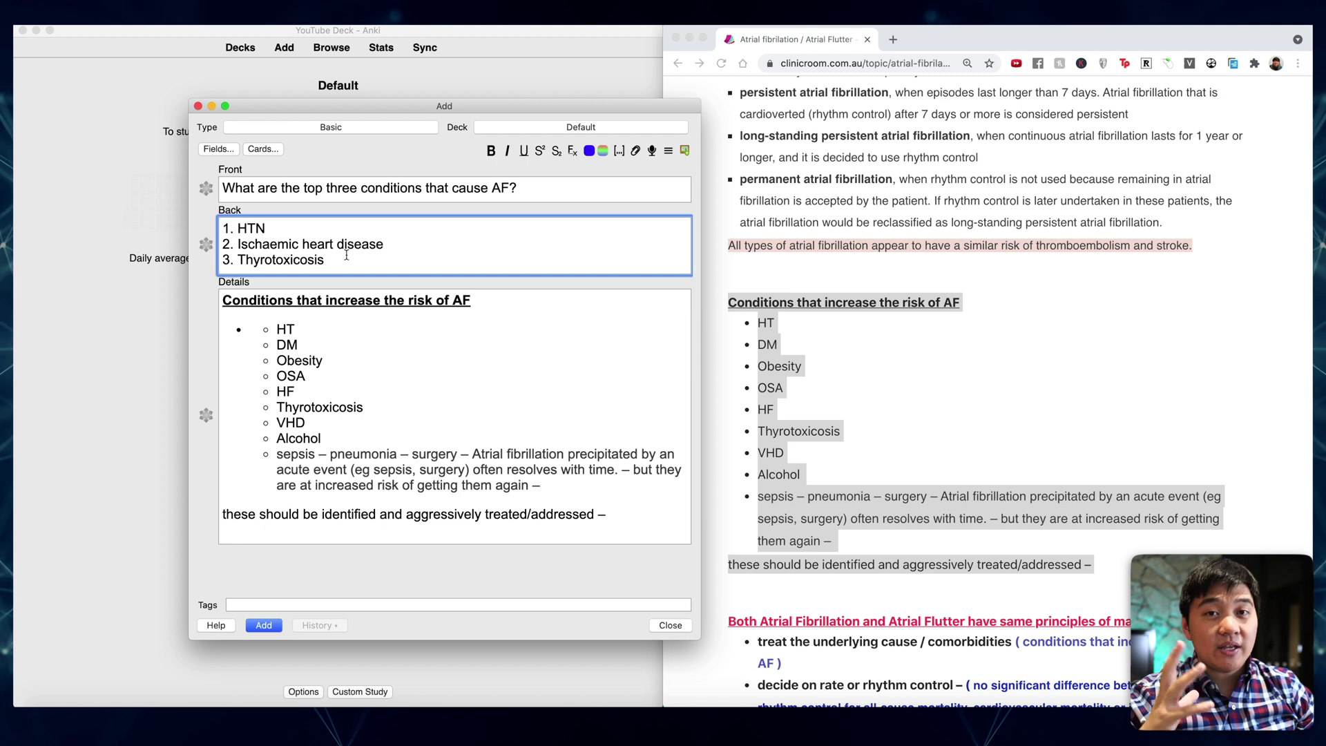
pyautogui.click(661, 538)
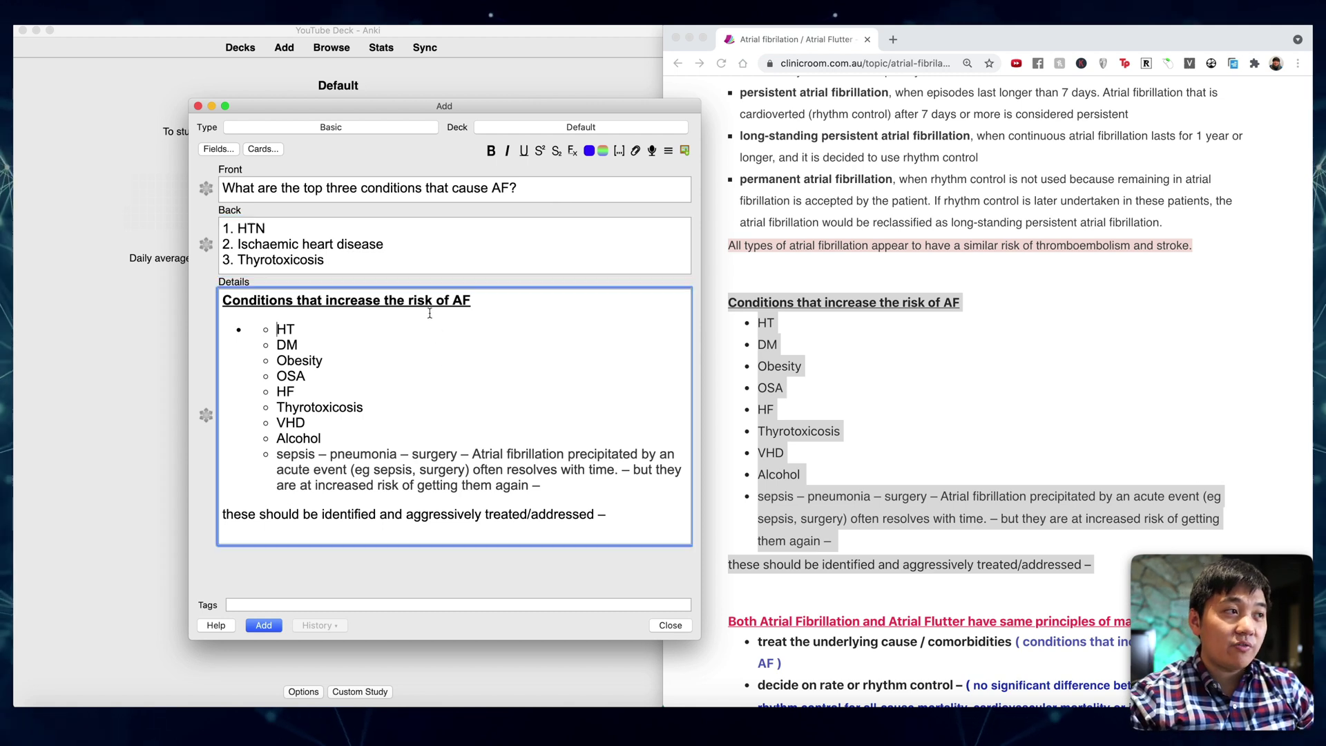
# - Select the Details risk-condition list up through its heading and nudge the Add window up
pyautogui.keyDown('shift'); pyautogui.click(661, 538); pyautogui.keyUp('shift')
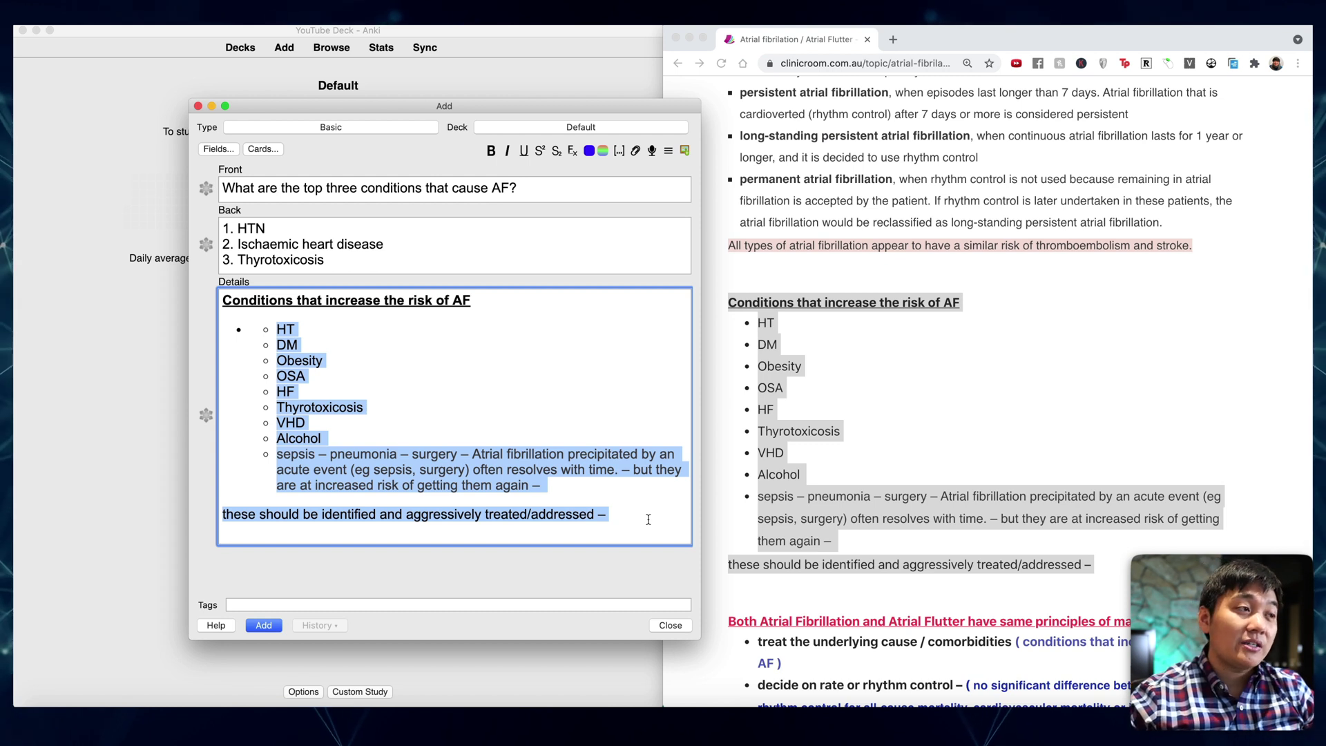
pyautogui.moveTo(648, 520); pyautogui.dragTo(238, 292)
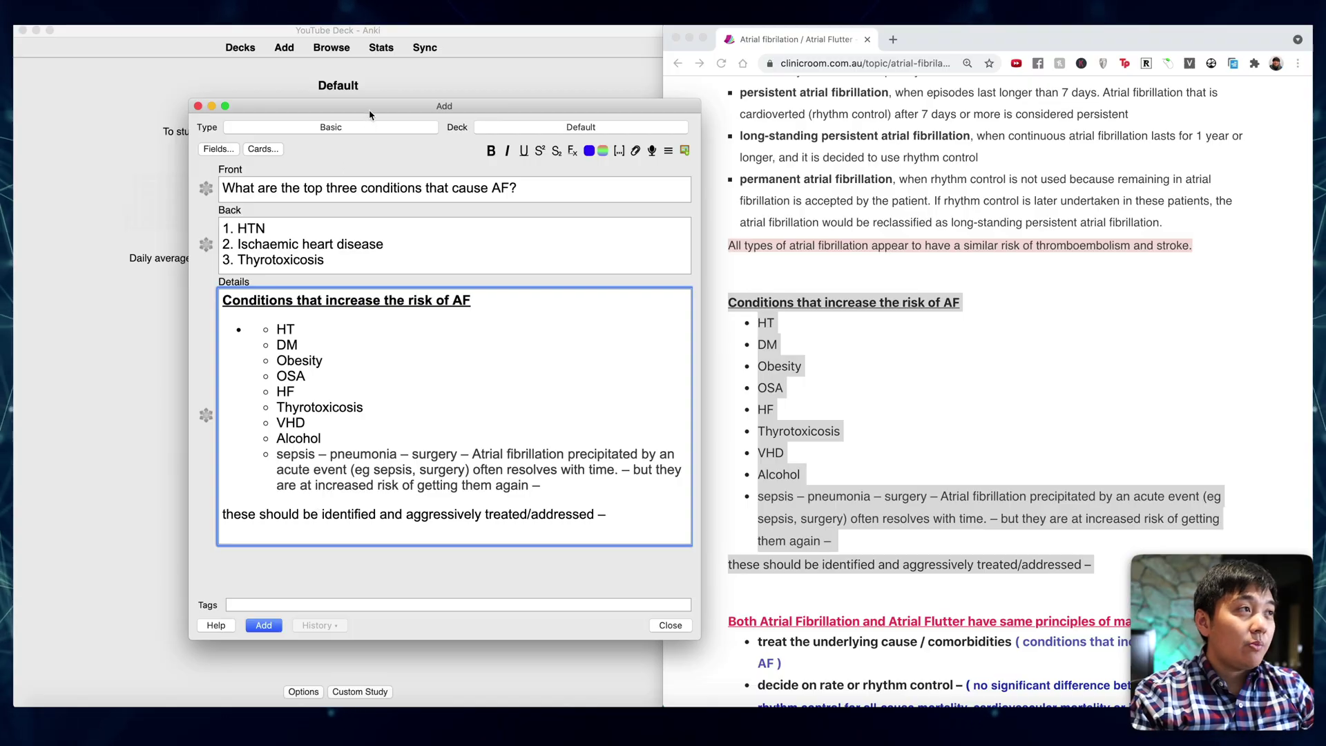
pyautogui.moveTo(371, 116); pyautogui.dragTo(371, 65)
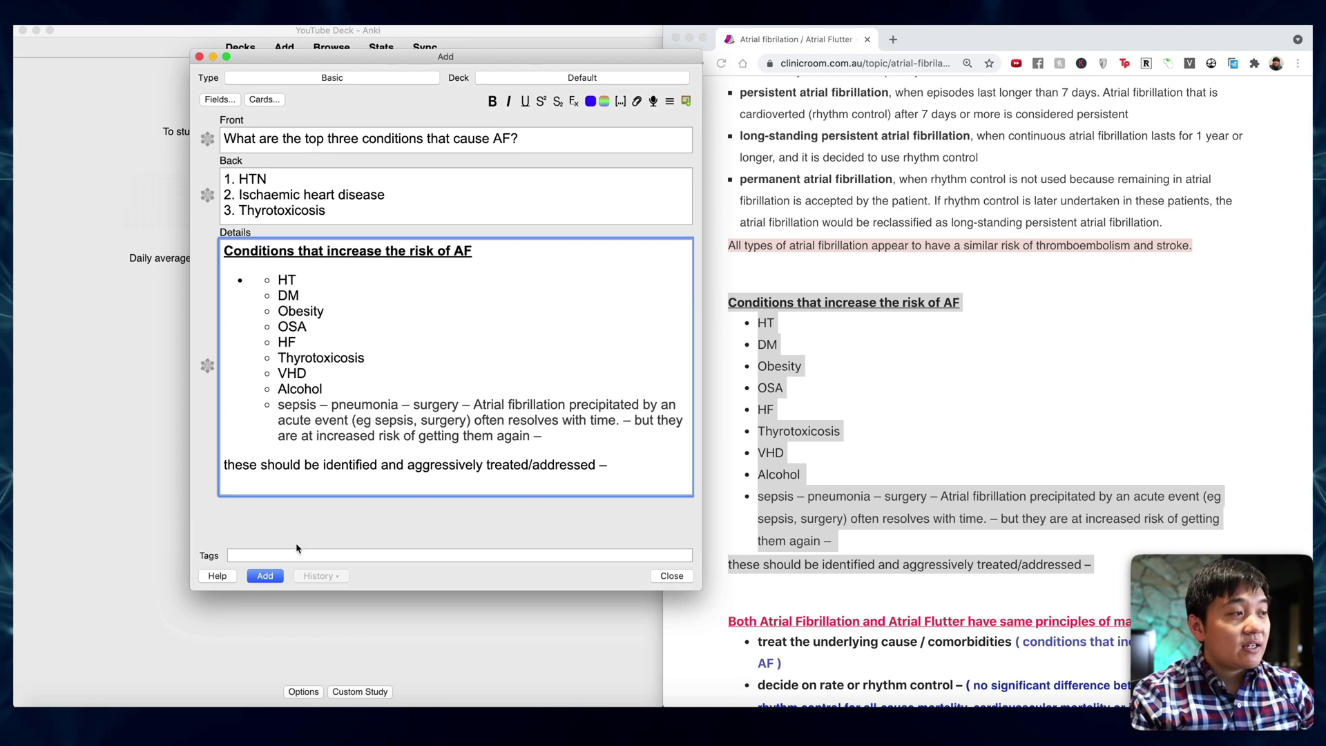
# - Tag the AF causes card 'cardiology', add it to the Default deck, and close the Add window
pyautogui.click(238, 553)
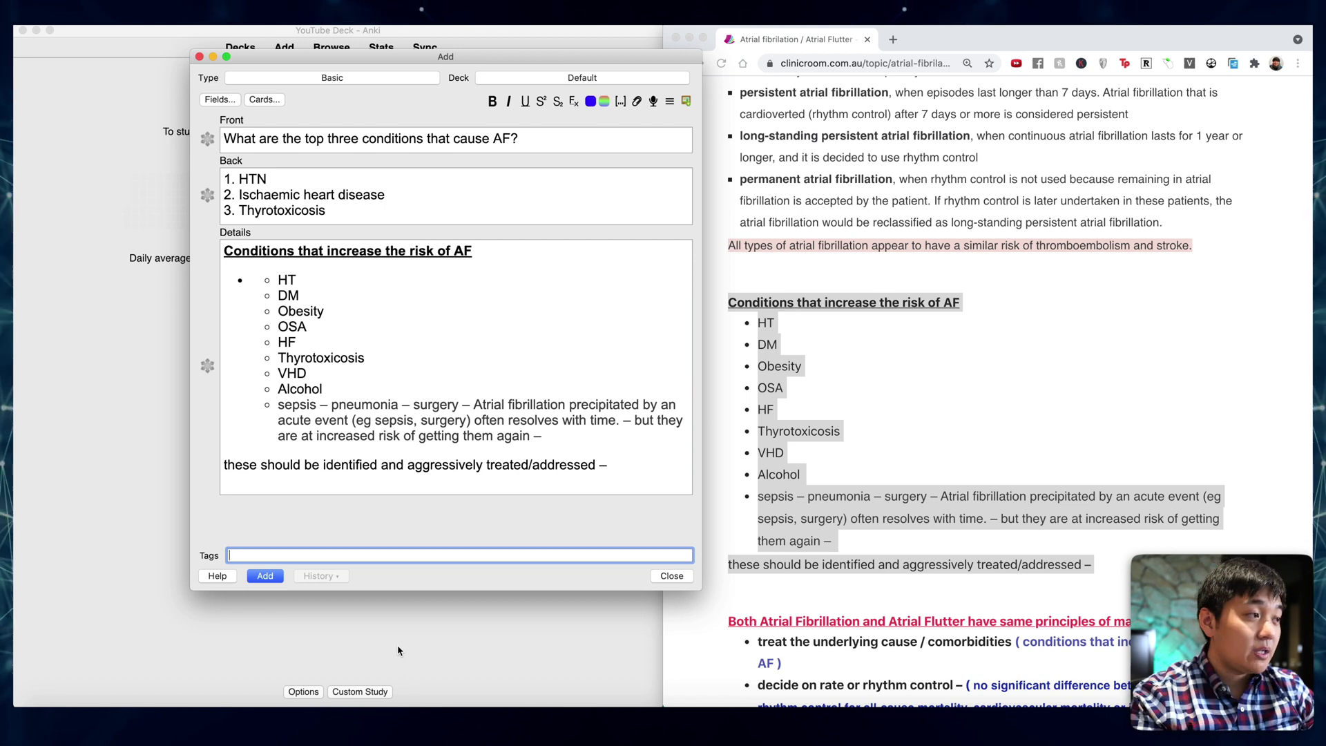
pyautogui.write('cardiology')
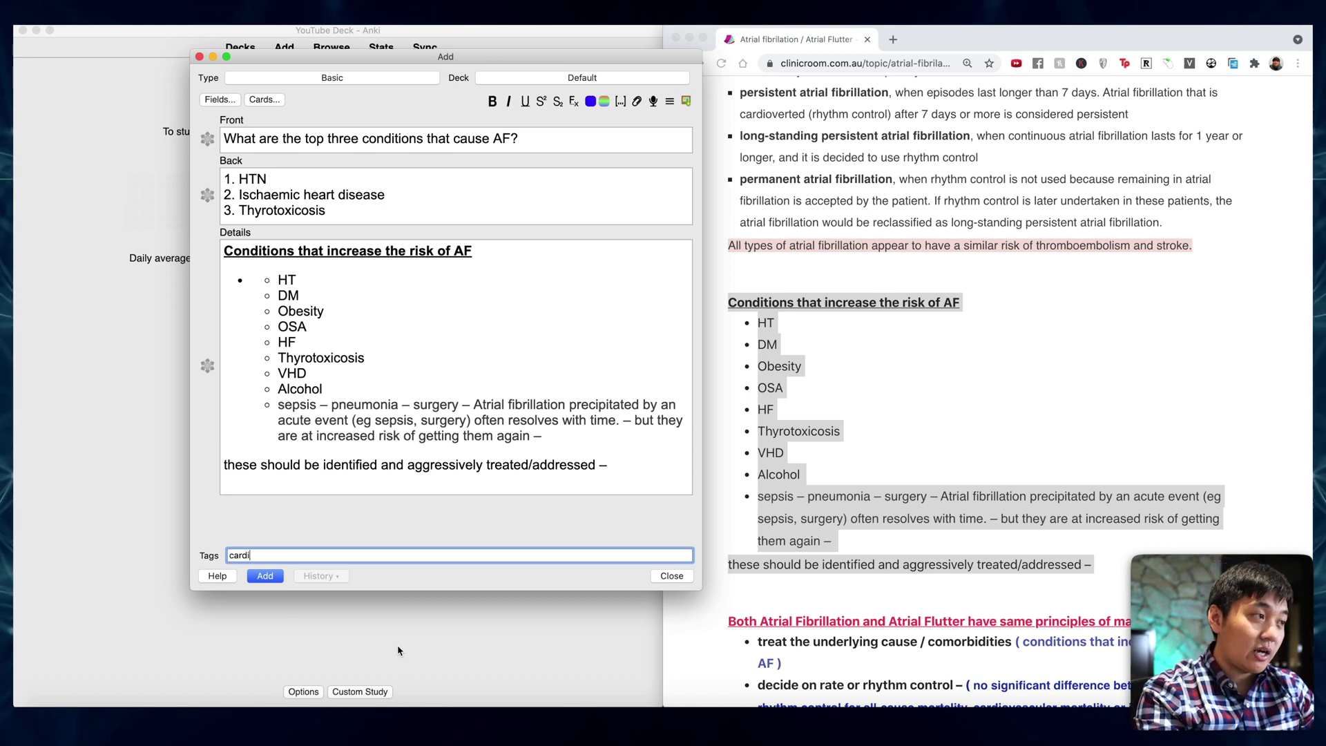
pyautogui.click(268, 580)
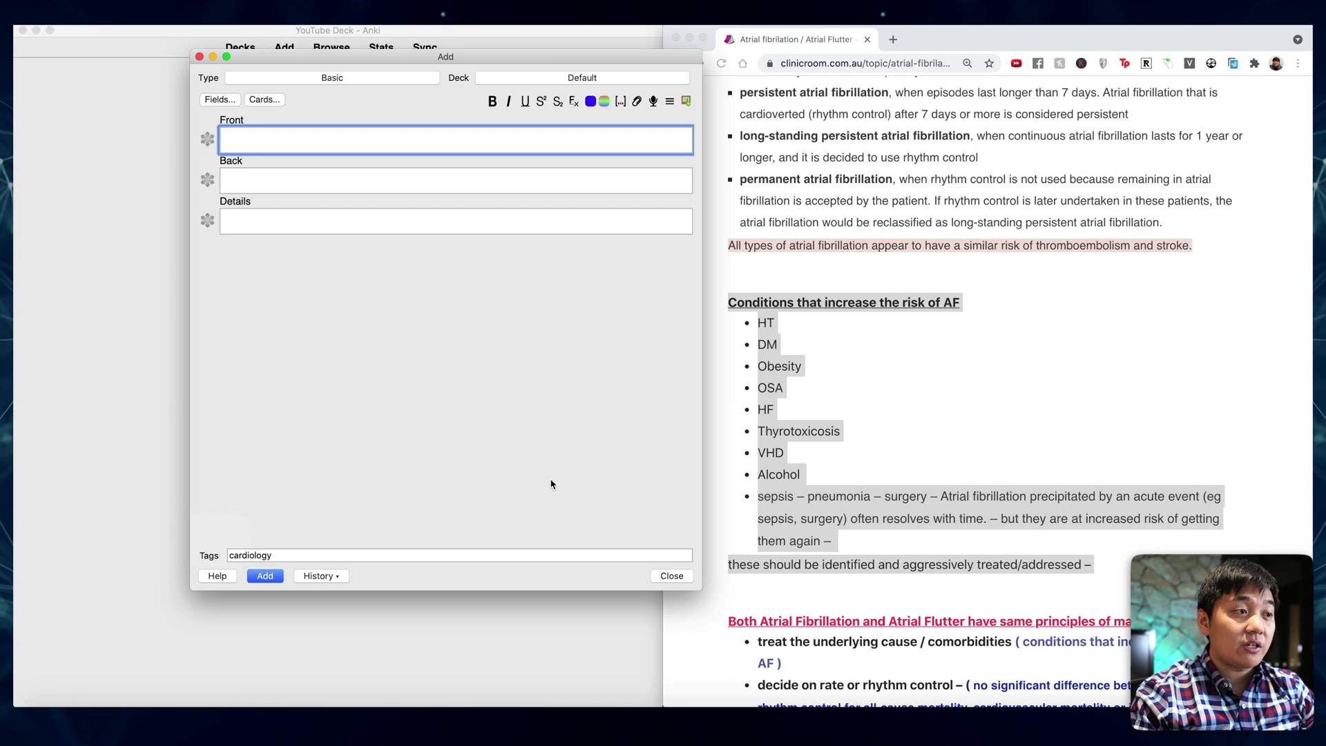
pyautogui.click(672, 576)
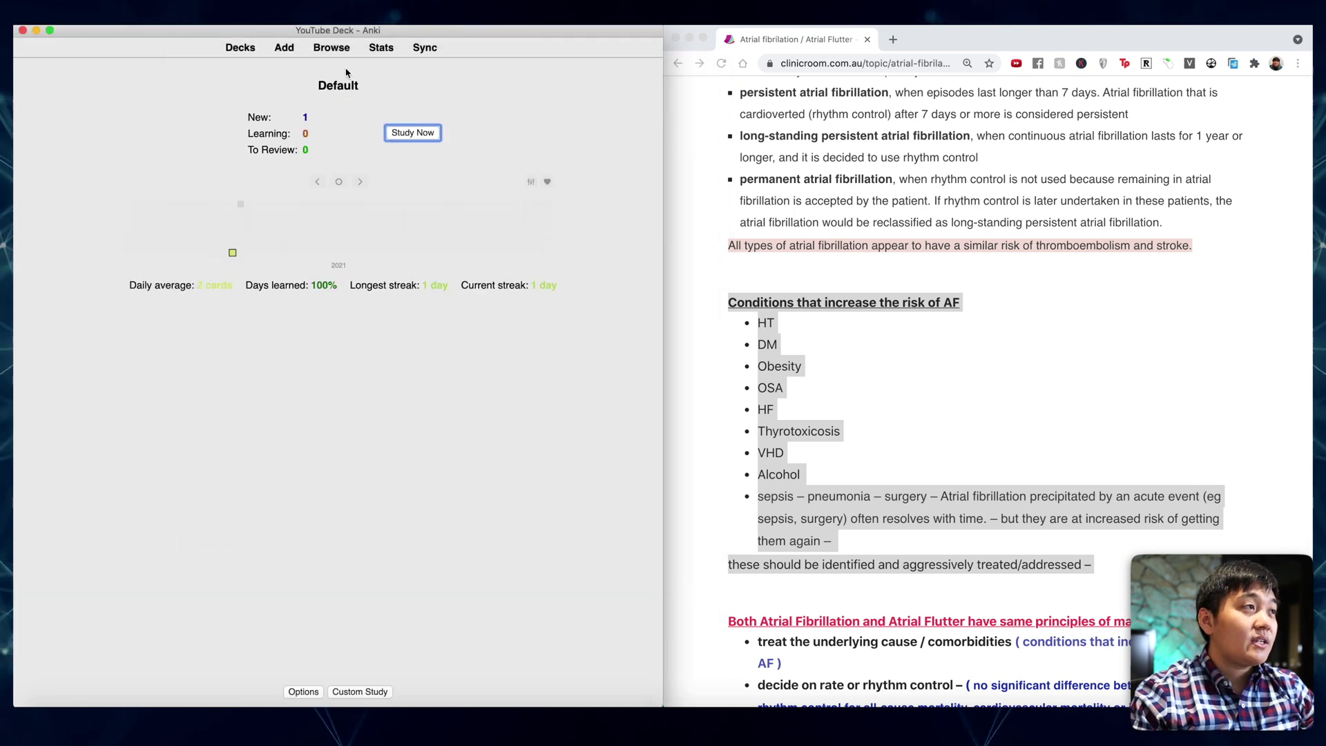
# - In the card browser, widen the window and turn on the Tags column
pyautogui.click(330, 48)
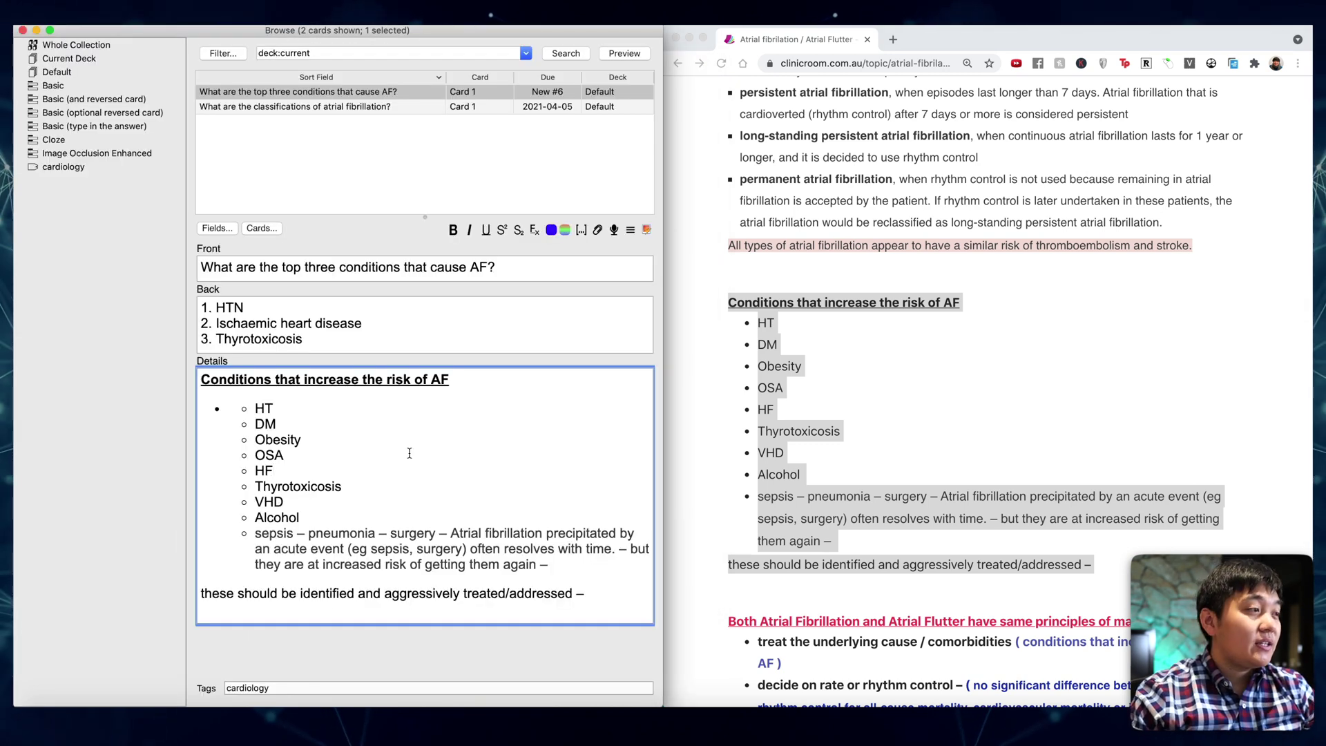
pyautogui.click(311, 688)
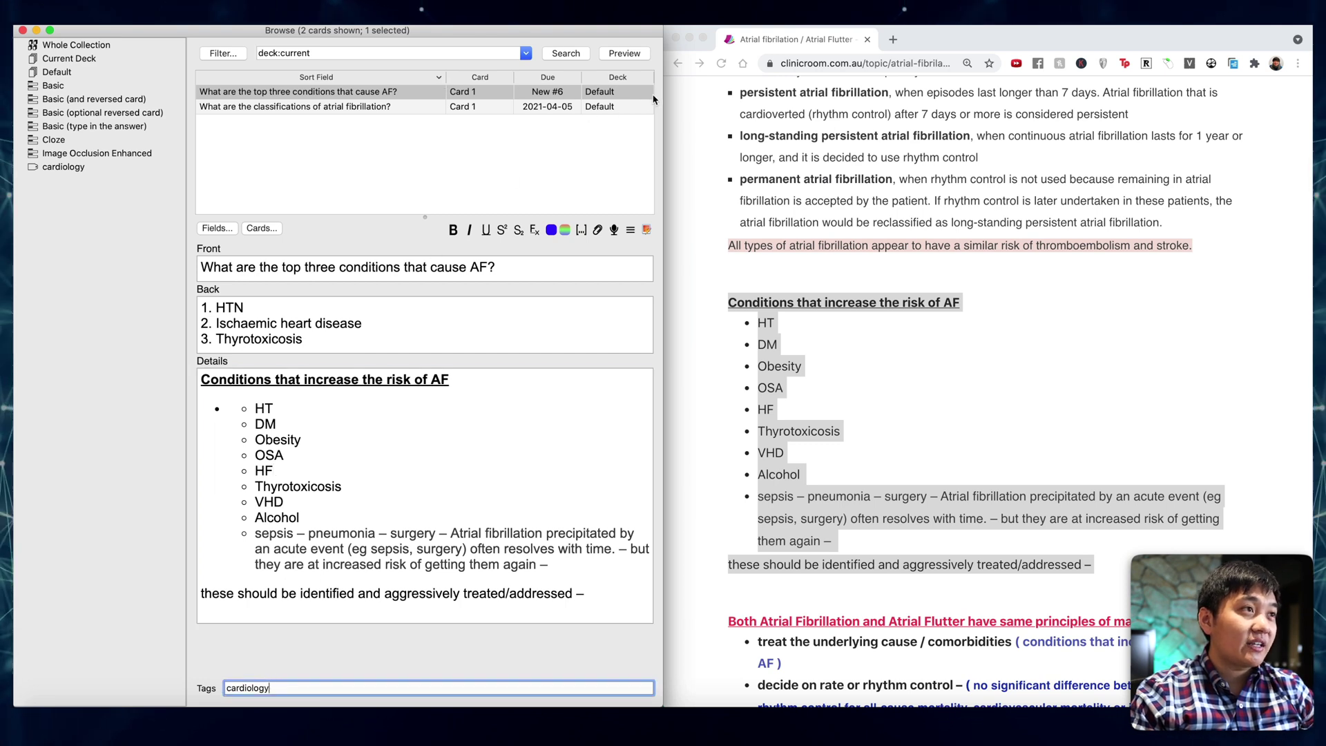
pyautogui.moveTo(663, 95); pyautogui.dragTo(1065, 95)
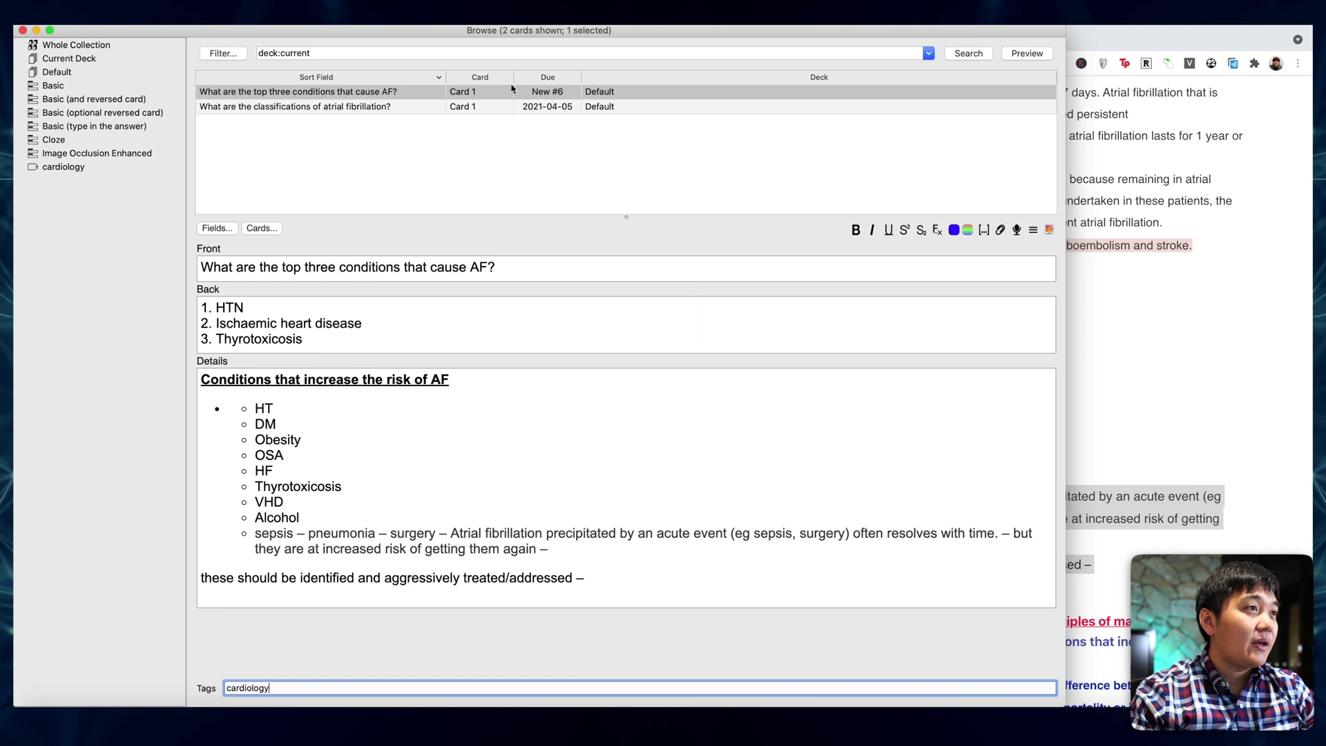
pyautogui.rightClick(474, 98)
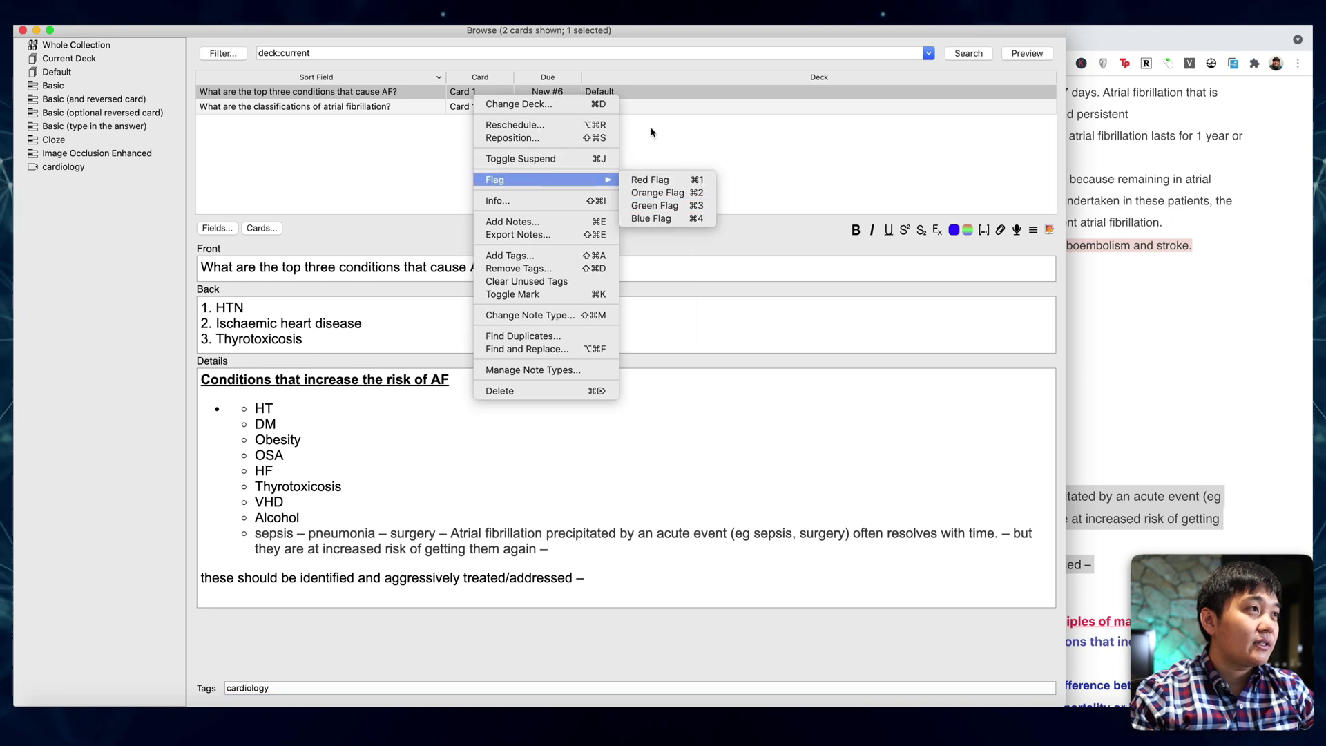
pyautogui.rightClick(607, 77)
pyautogui.rightClick(606, 77)
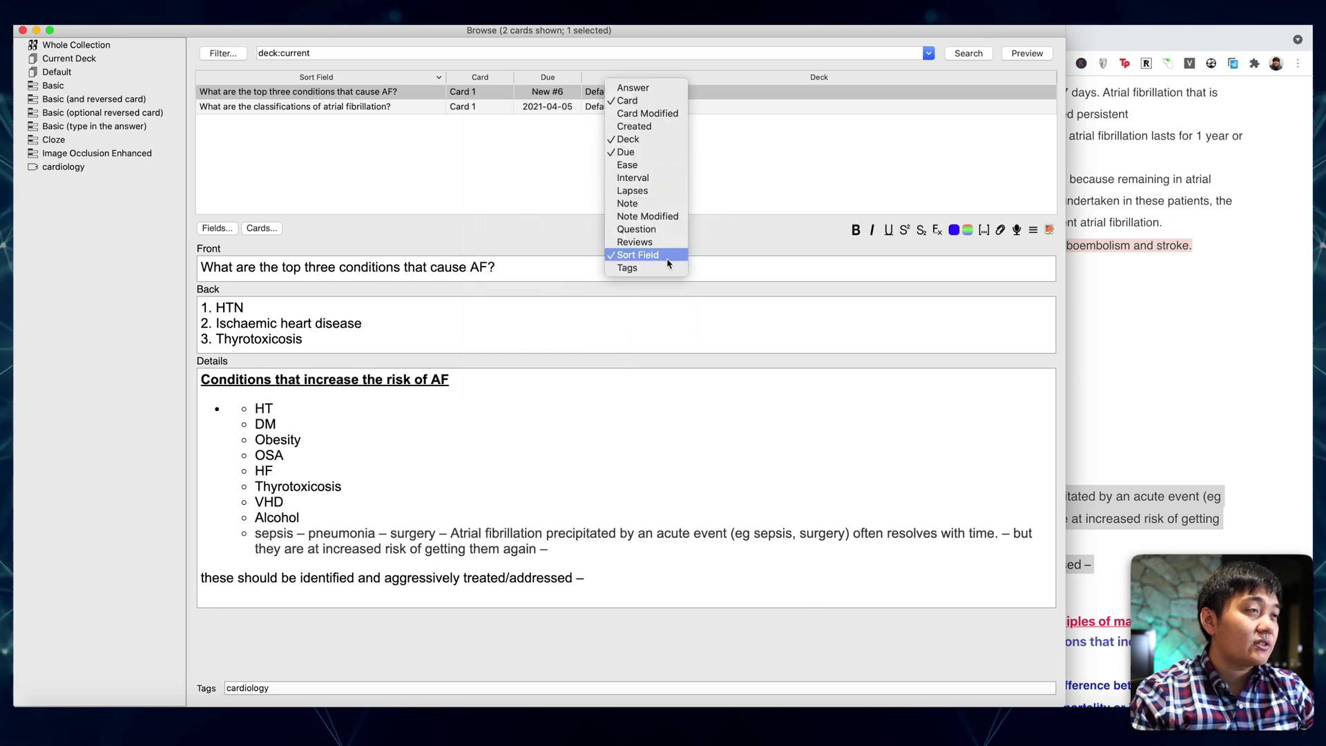
pyautogui.click(630, 268)
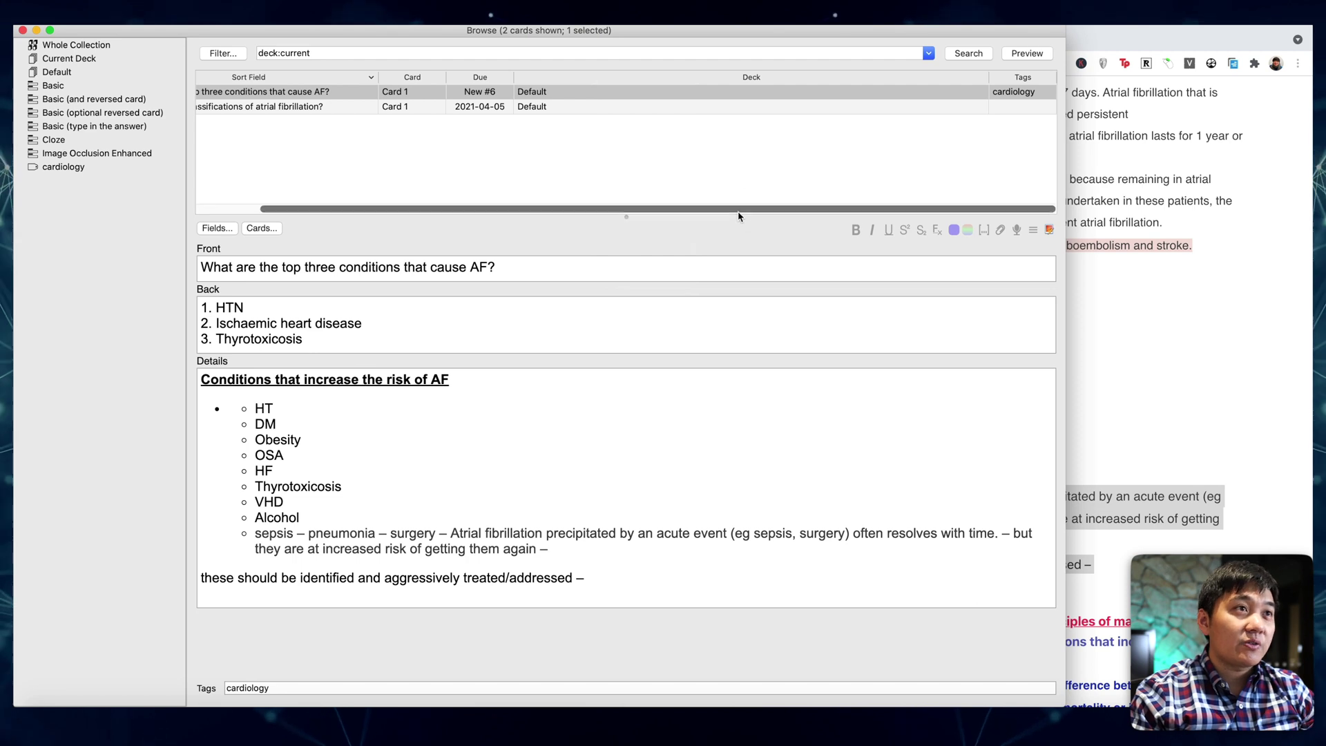
# - Search deck:current tag:cardiology and snap the browser to the right half of the screen
pyautogui.click(409, 51)
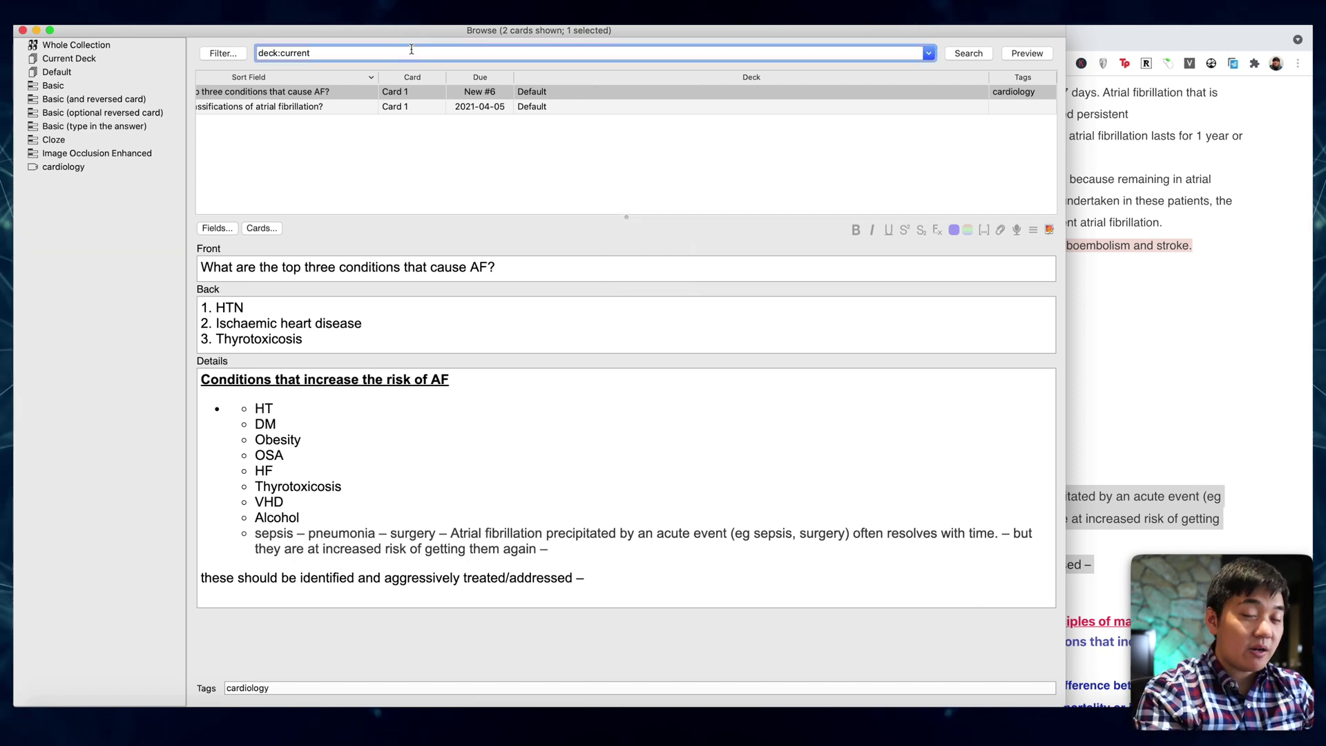
pyautogui.press('Return')
pyautogui.write('tag:cardiol')
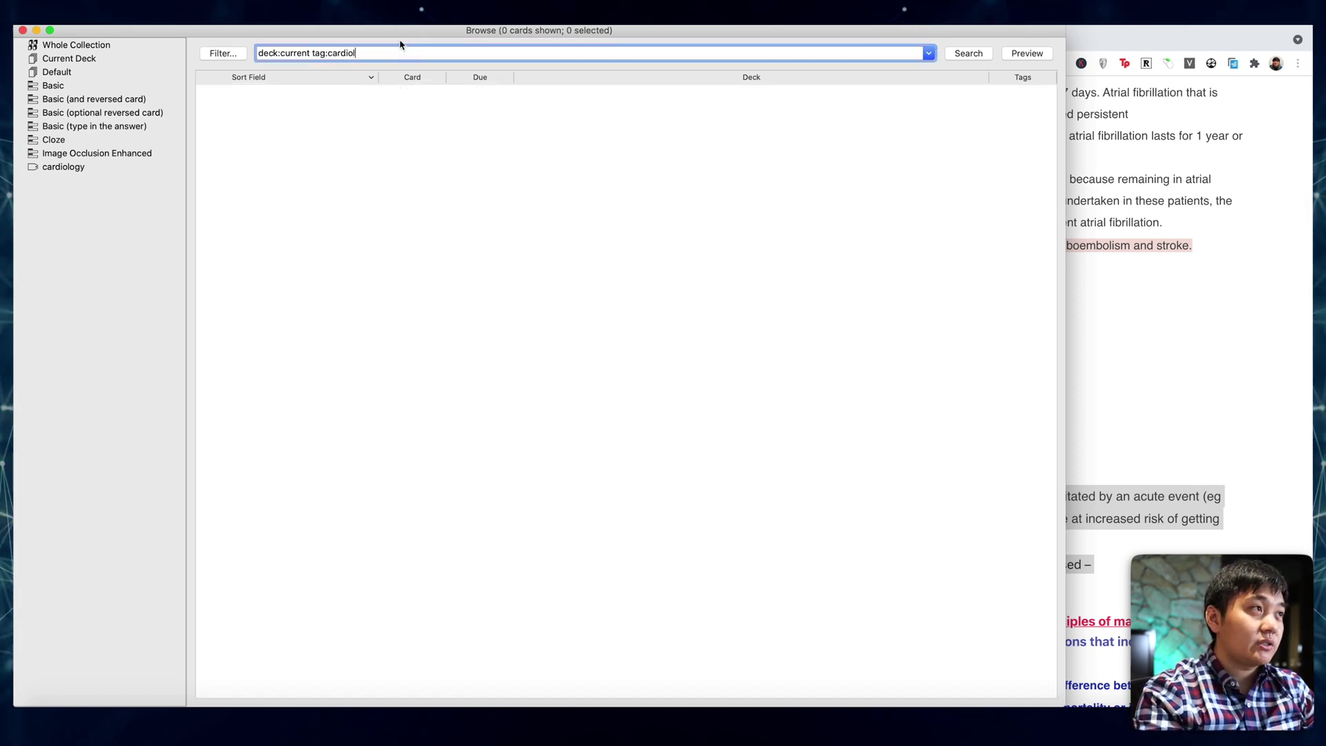
pyautogui.write('ogy')
pyautogui.press('Return')
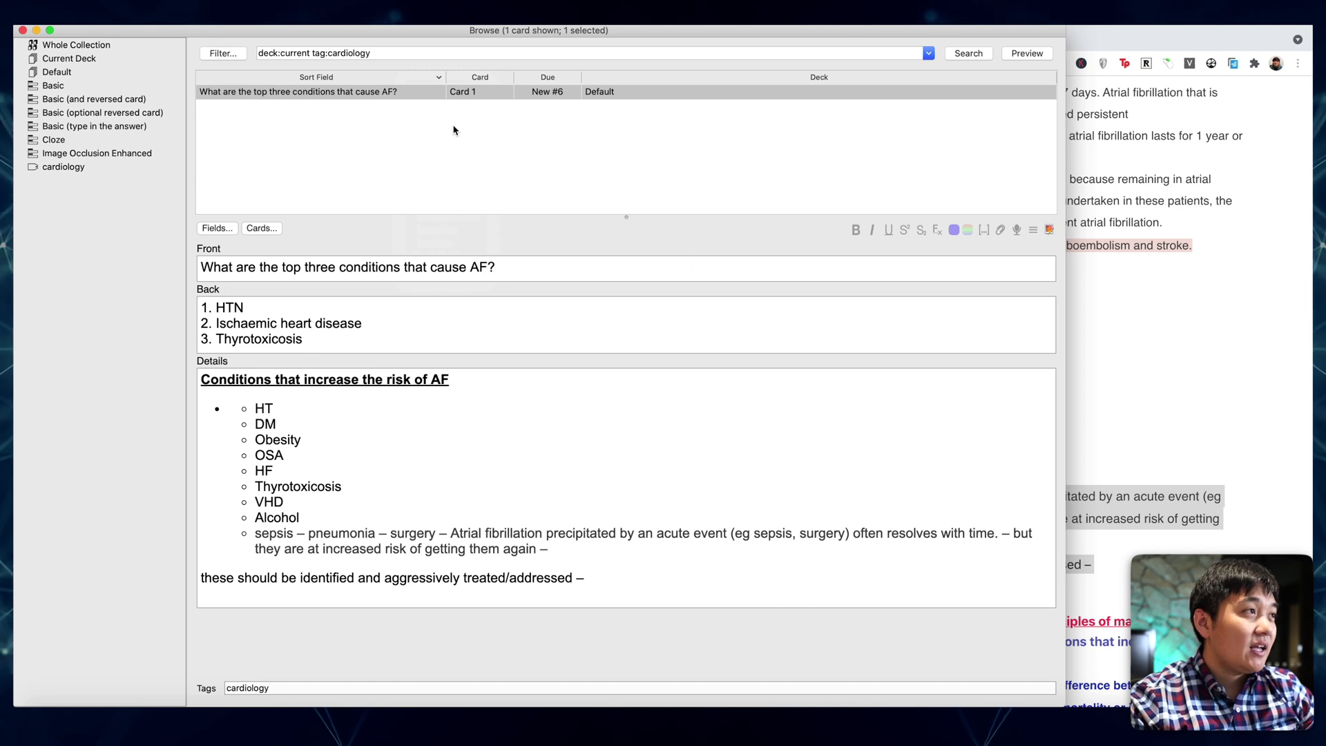
pyautogui.hotkey('ctrl', 'alt', 'Right')
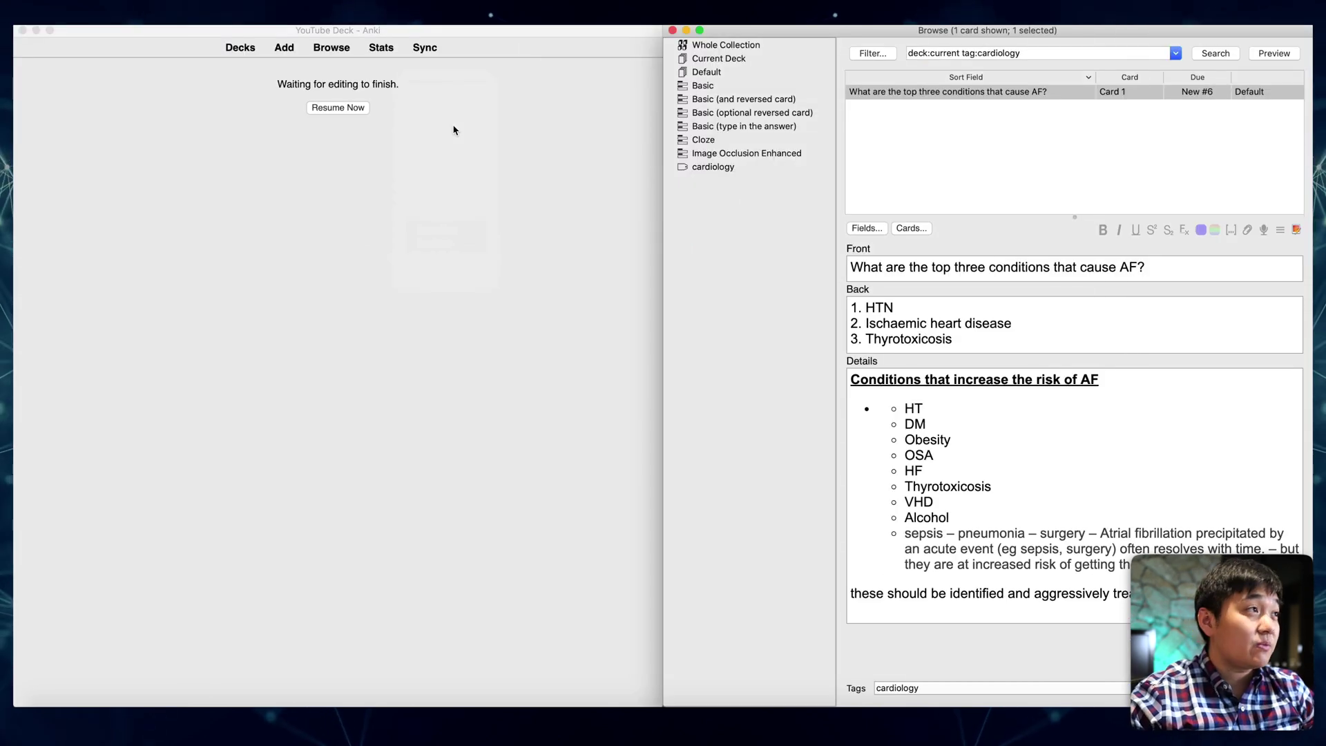
# - Start a Custom Study of the Default deck using 'Study by card state or tag'
pyautogui.click(242, 48)
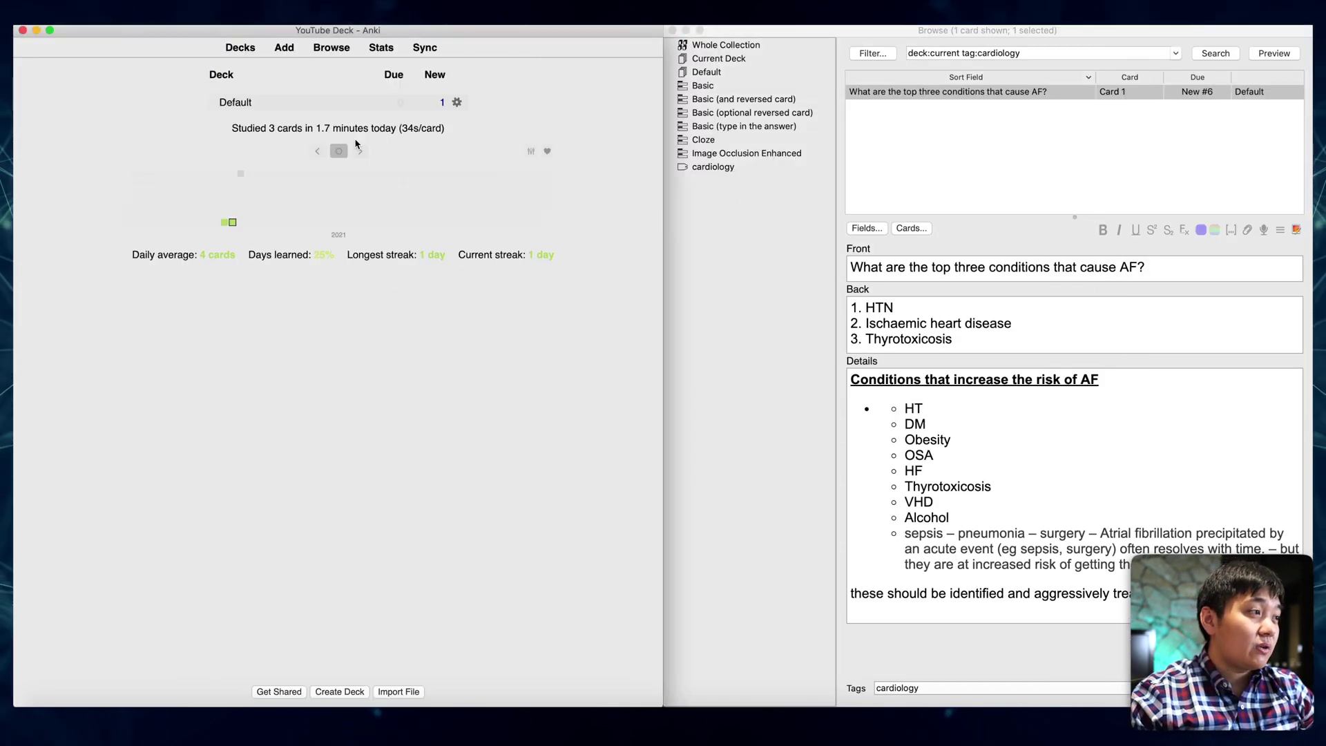
pyautogui.click(235, 102)
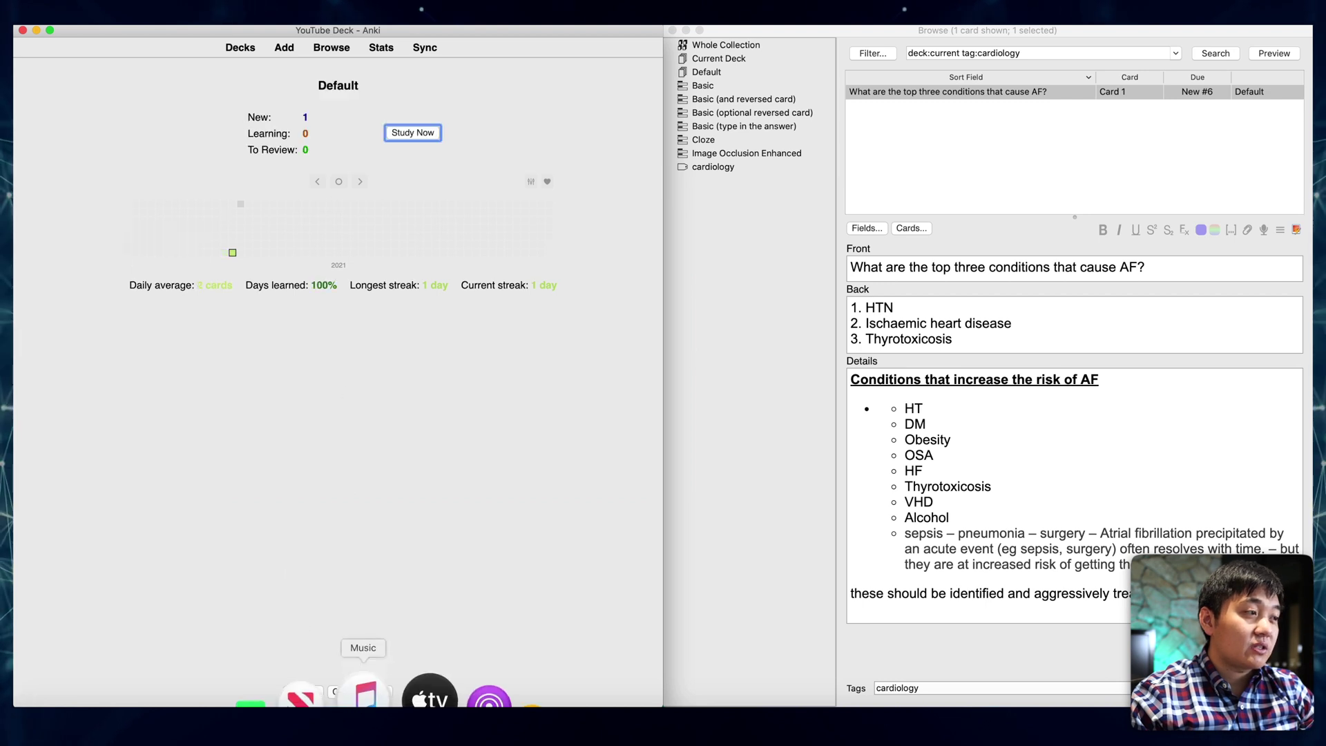
pyautogui.click(377, 691)
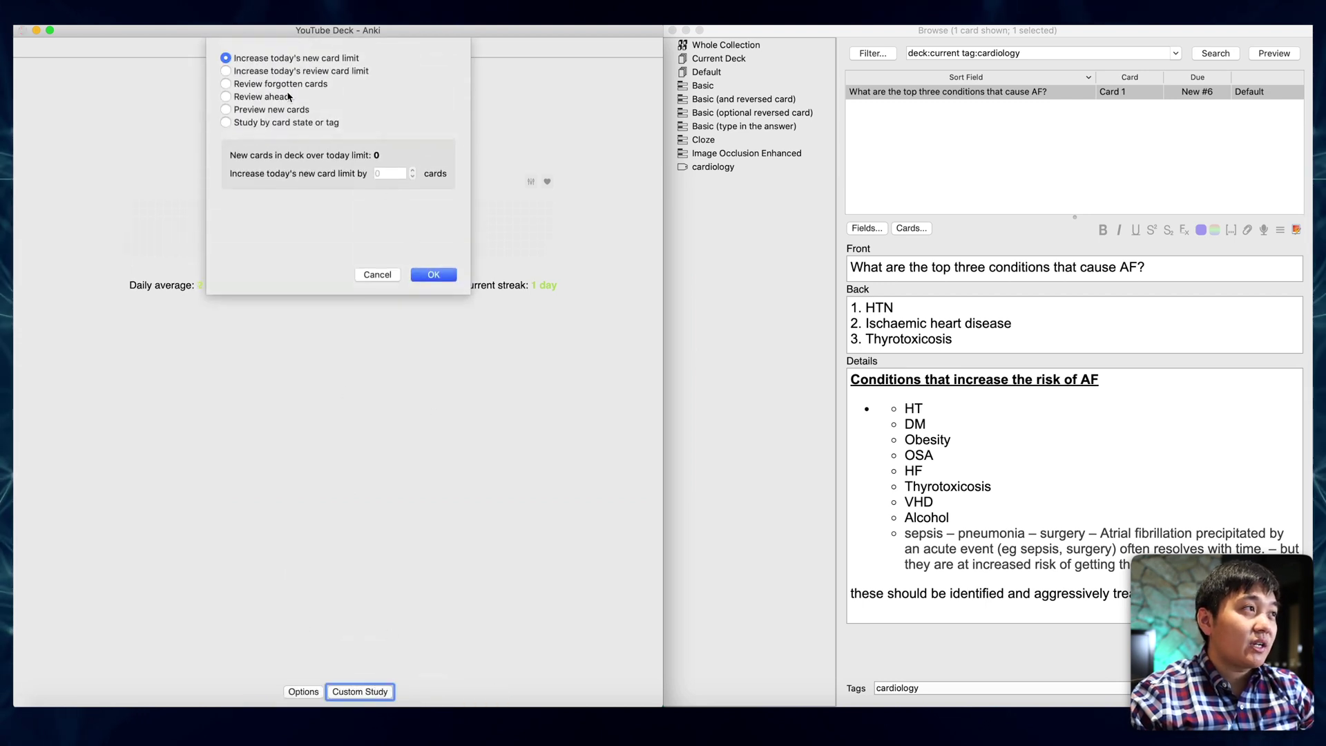
pyautogui.click(282, 123)
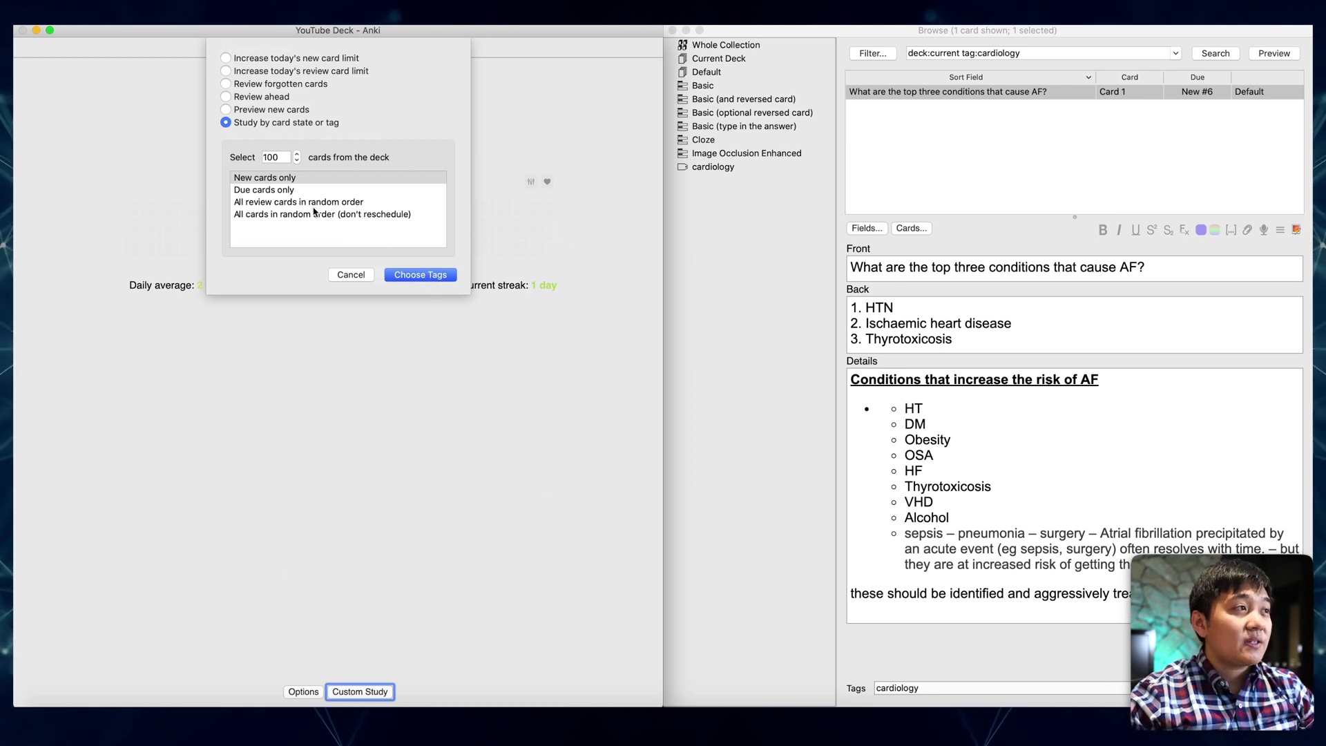
# - Require only the cardiology tag in Choose Tags and confirm the session
pyautogui.click(434, 273)
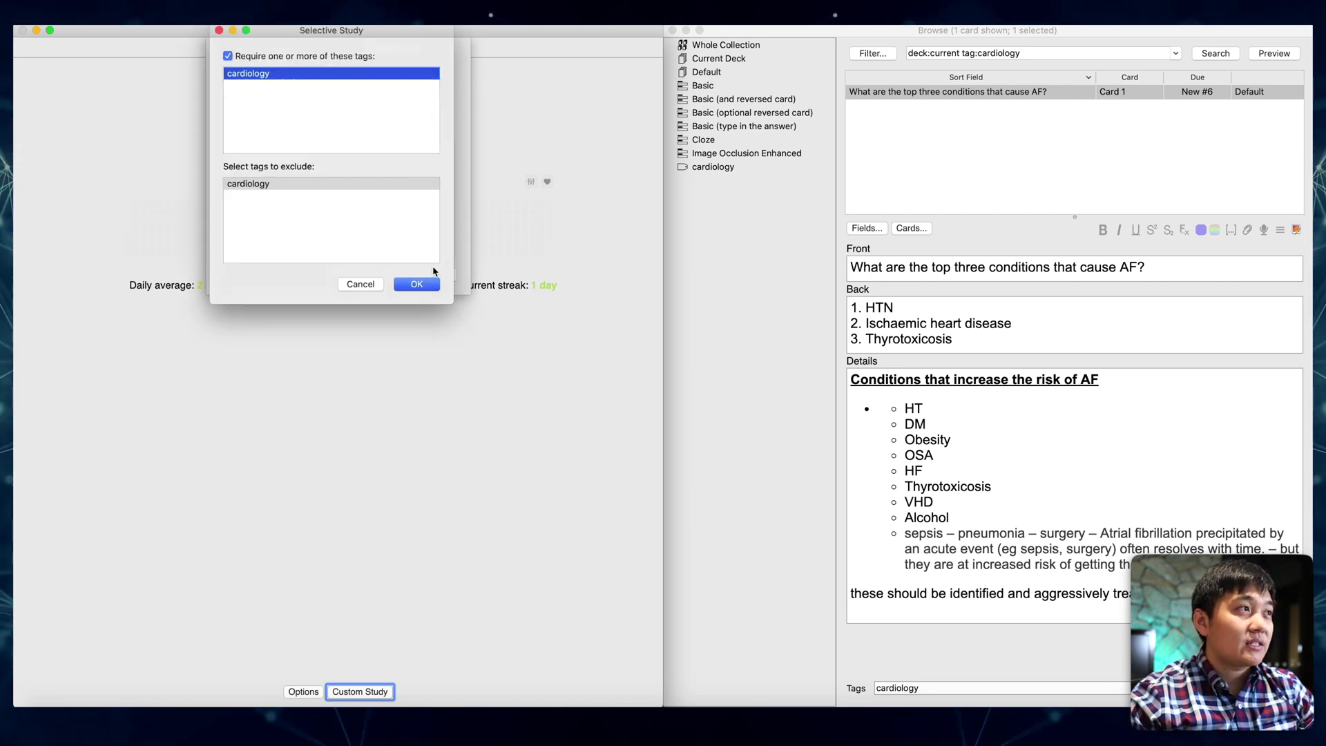
pyautogui.click(332, 184)
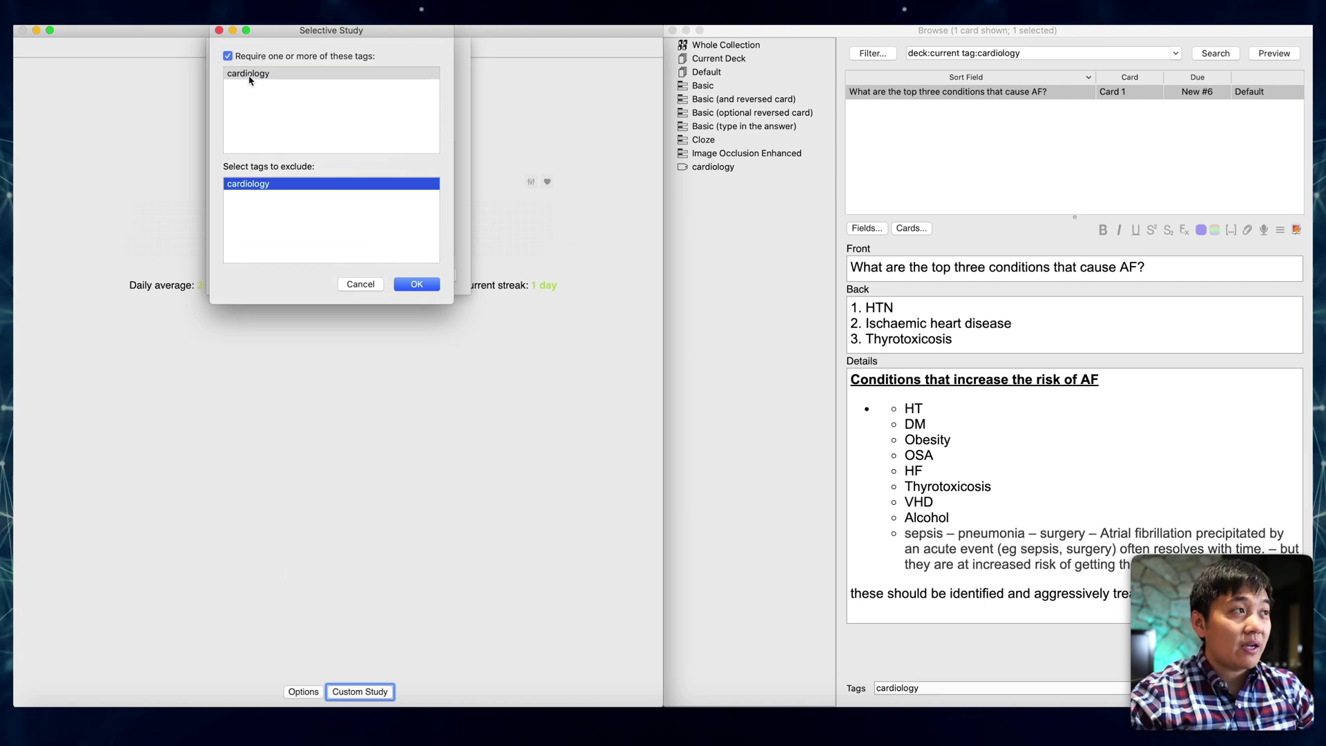
pyautogui.click(250, 76)
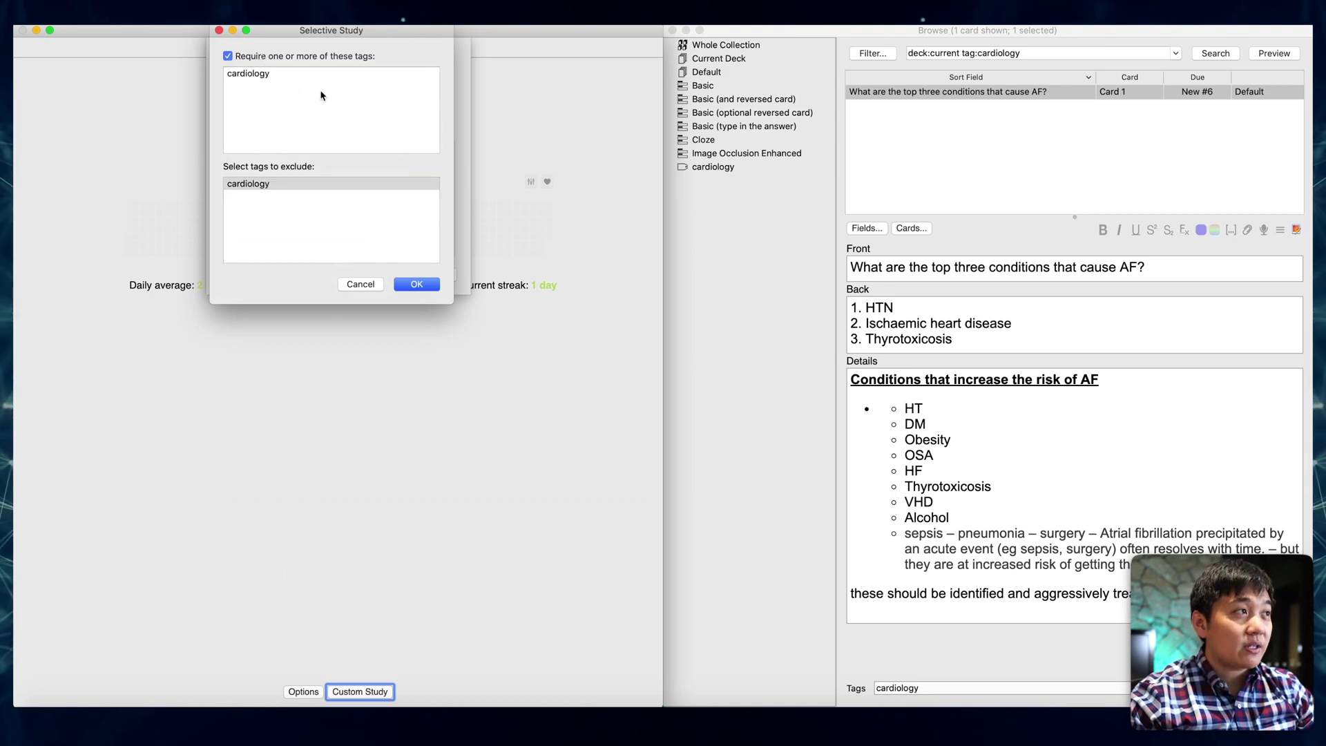
pyautogui.click(291, 183)
pyautogui.click(289, 119)
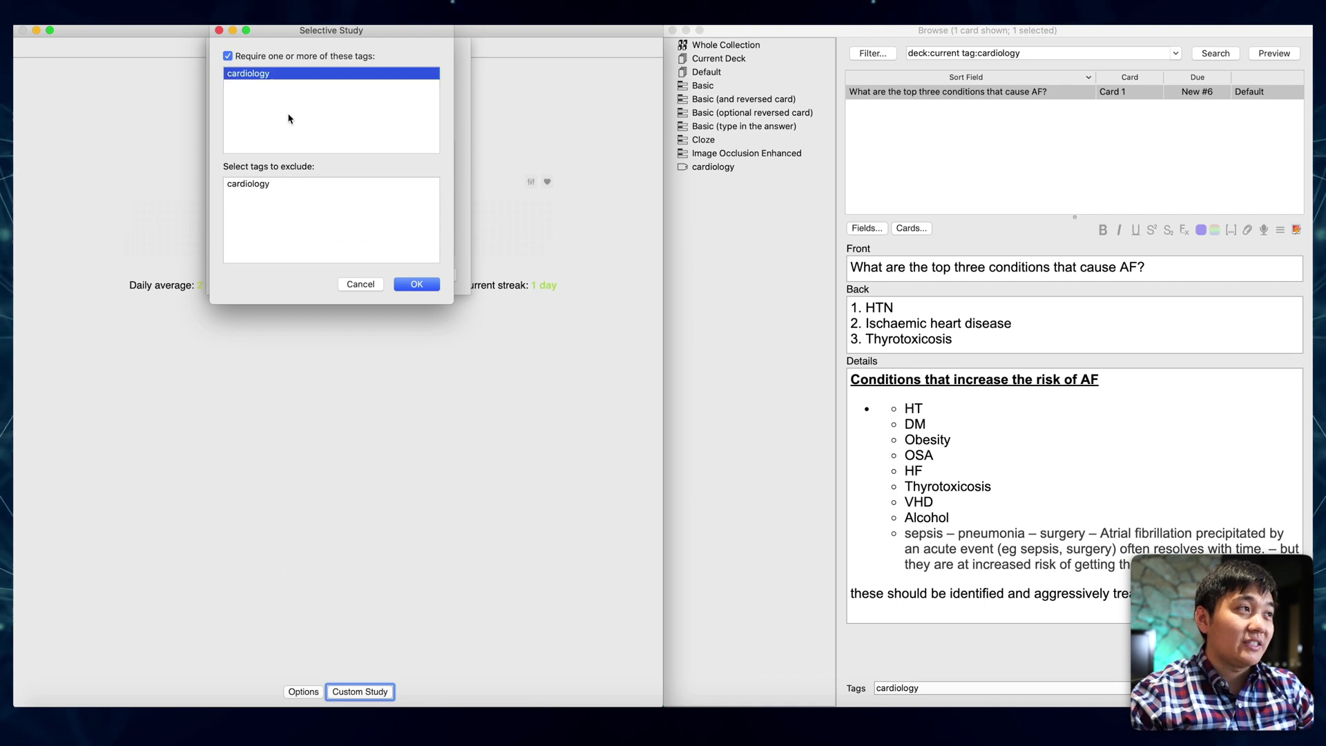
pyautogui.click(418, 290)
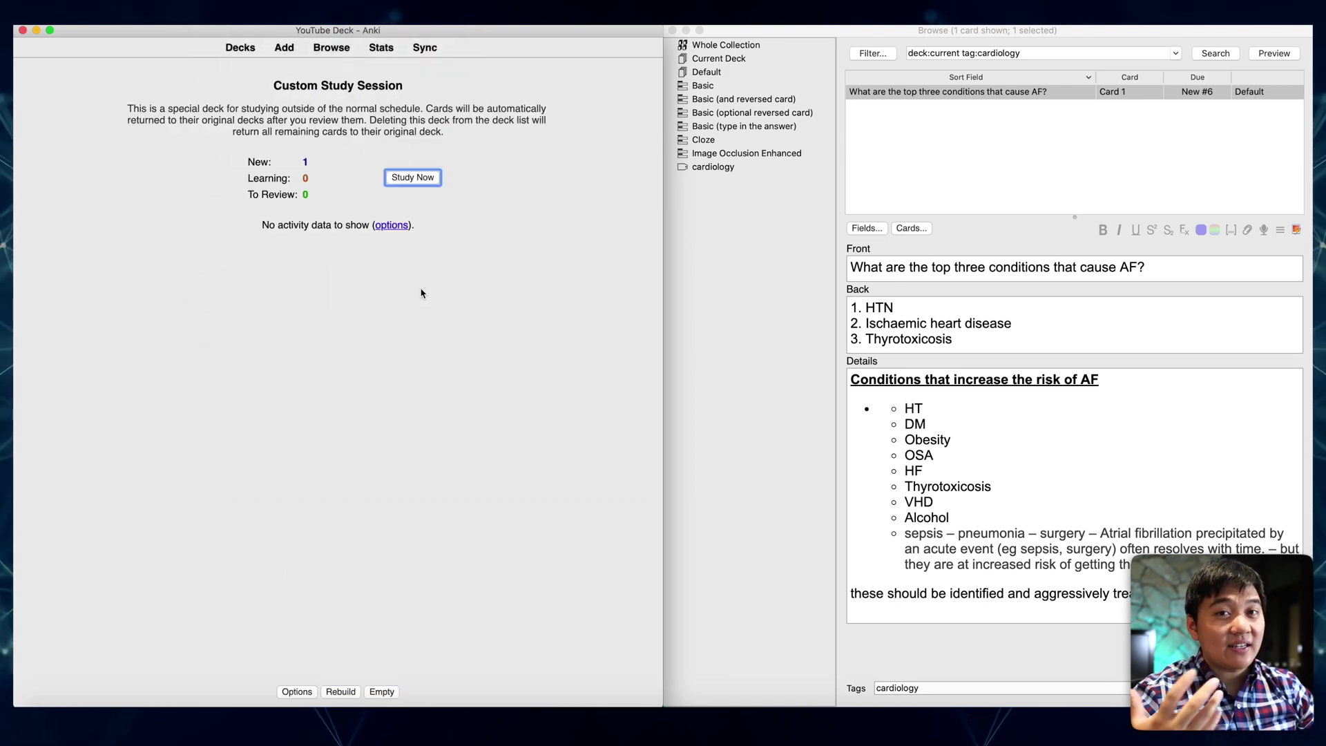
# - Study the AF causes card and reveal its answer, then go back to Decks and start a new note
pyautogui.press('space')
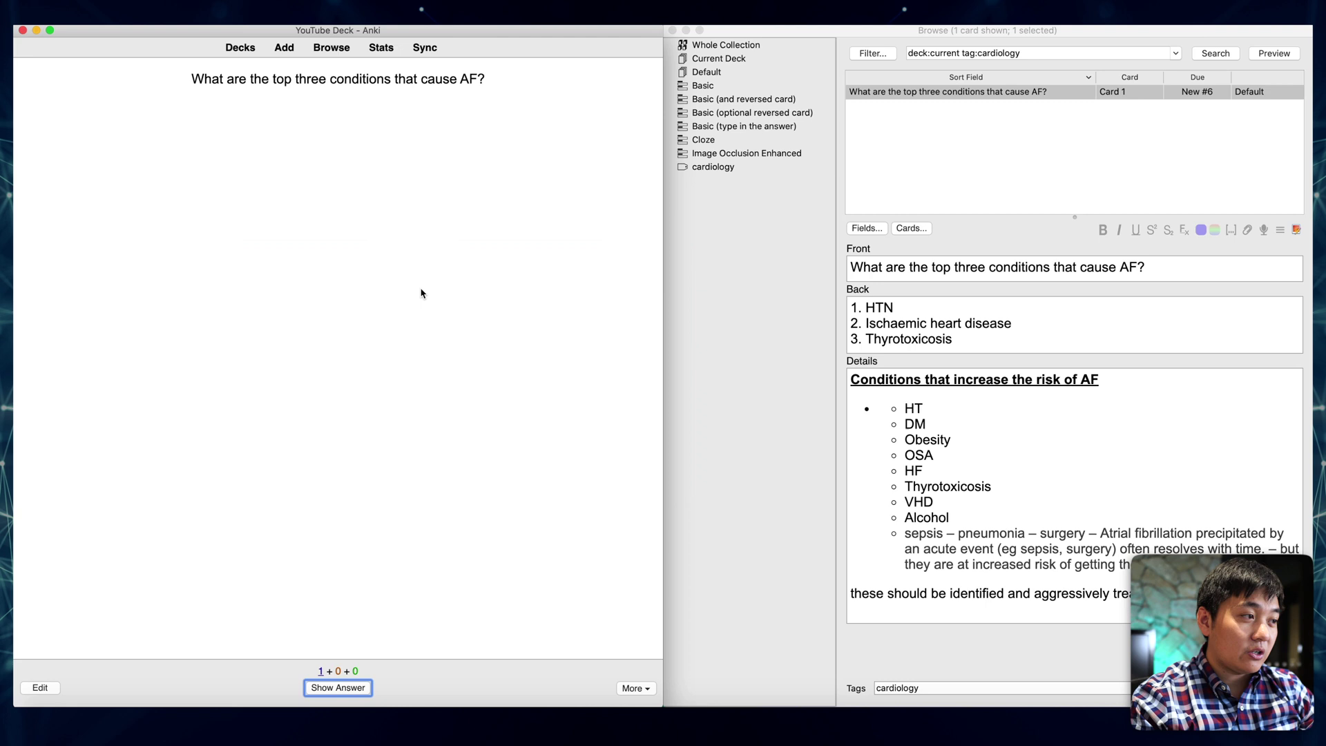
pyautogui.press('space')
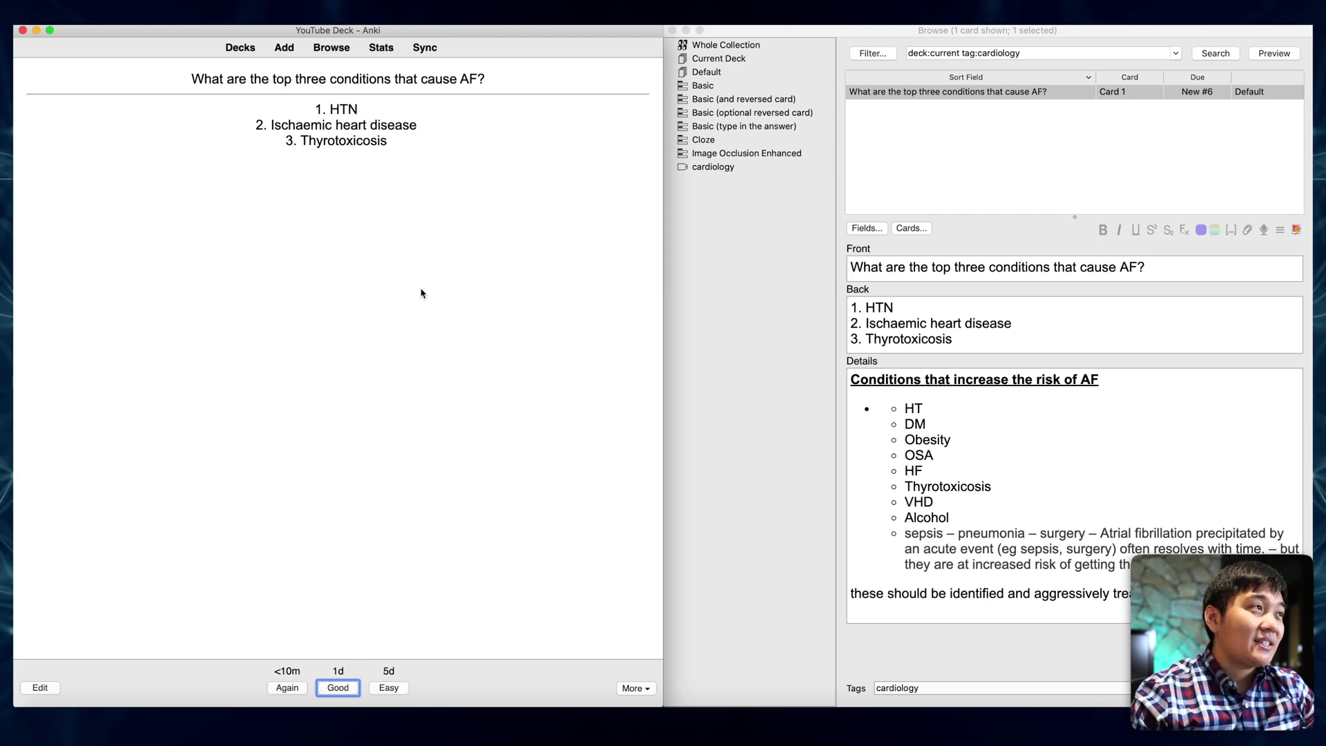
pyautogui.click(241, 51)
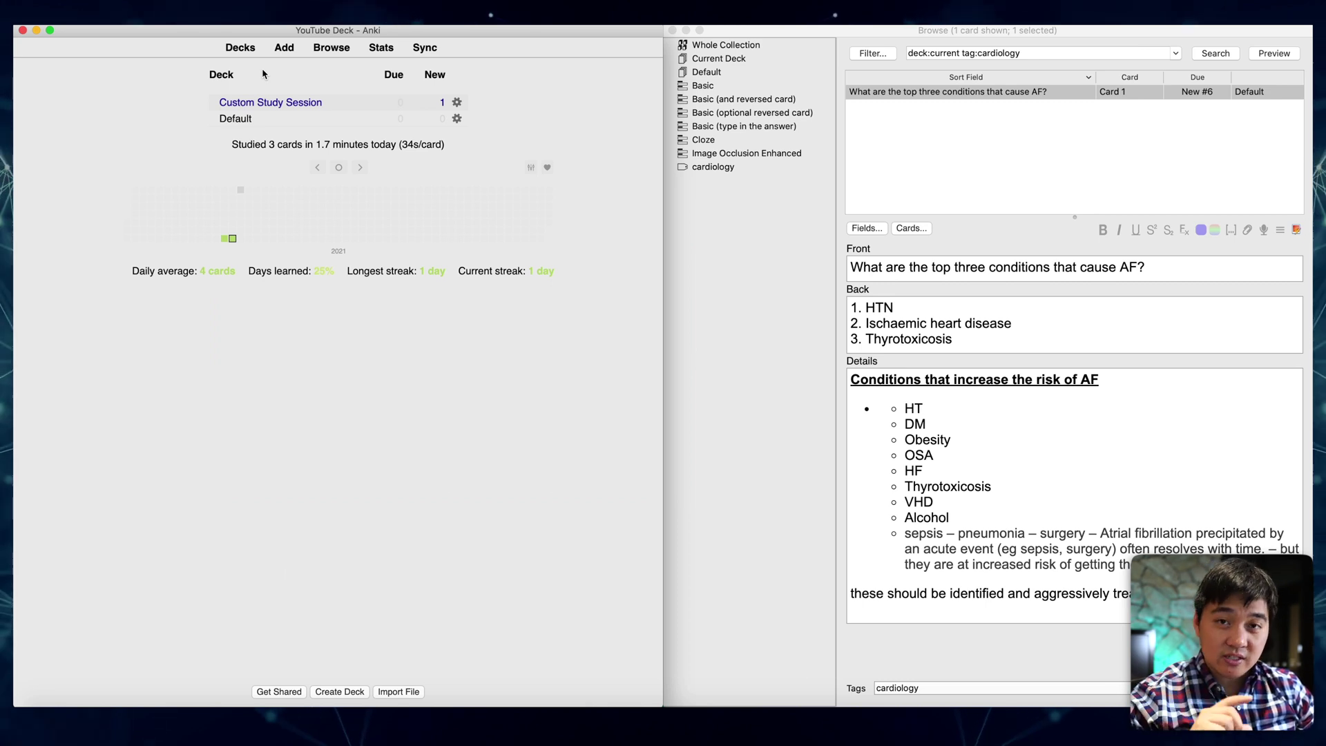
pyautogui.click(285, 46)
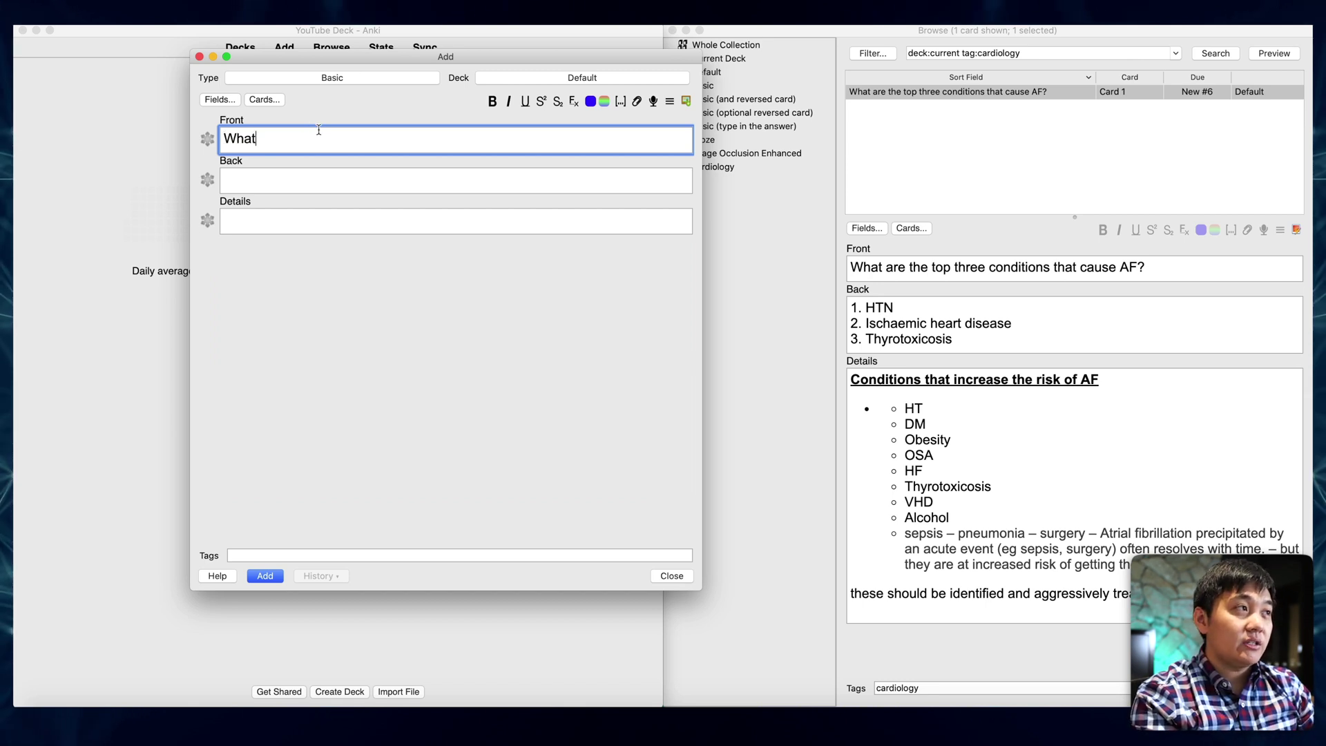
# - Enter Front 'What is "triple whammy"?' and Back 'ACEi + NSAIDs + Diuretic = Kidney damage', then move the window right
pyautogui.write('What is "triple whammy"?')
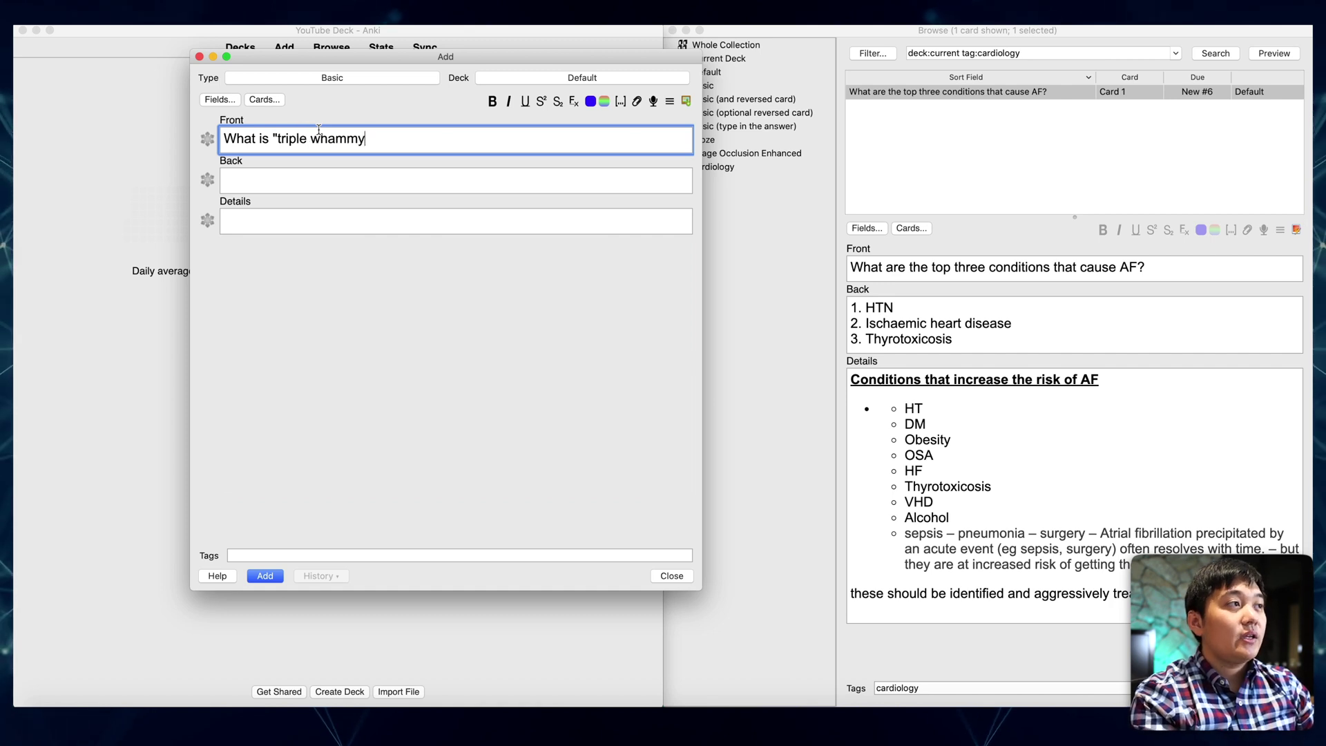
pyautogui.click(304, 185)
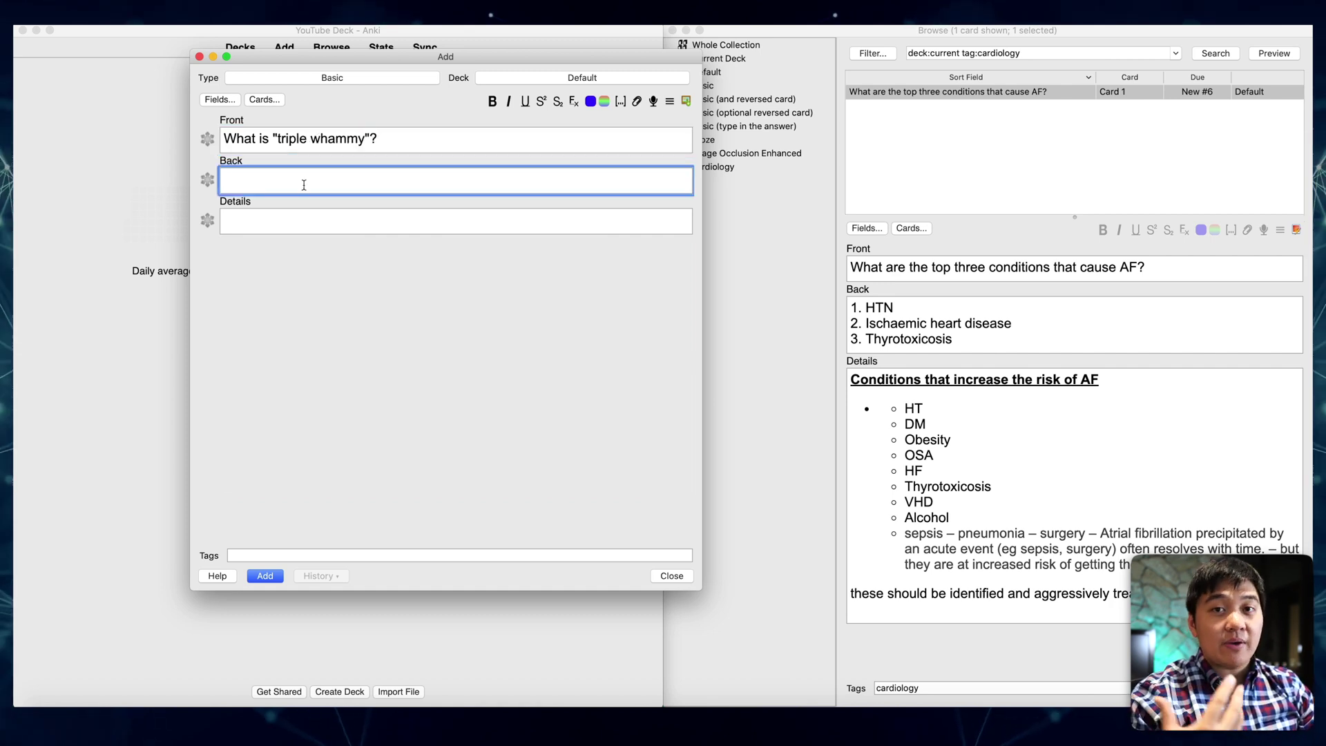
pyautogui.write('ACE')
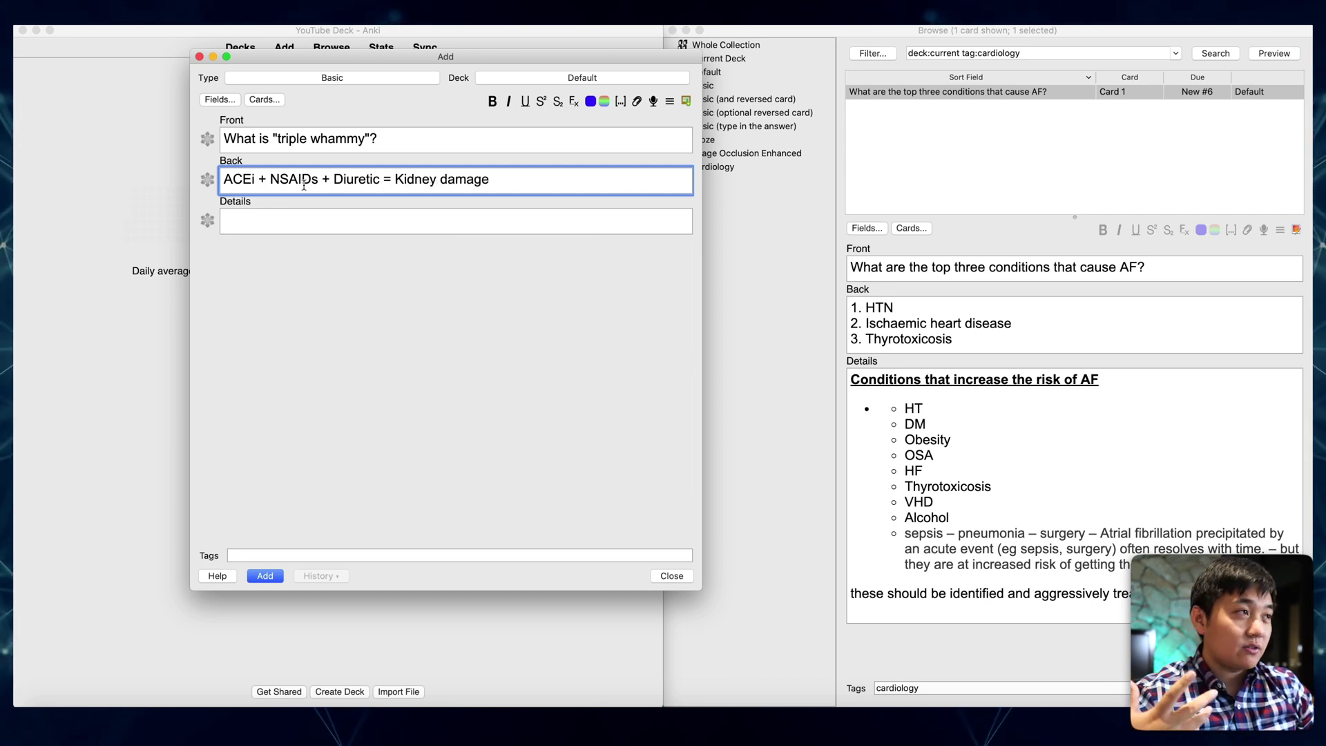
pyautogui.moveTo(351, 67); pyautogui.dragTo(577, 91)
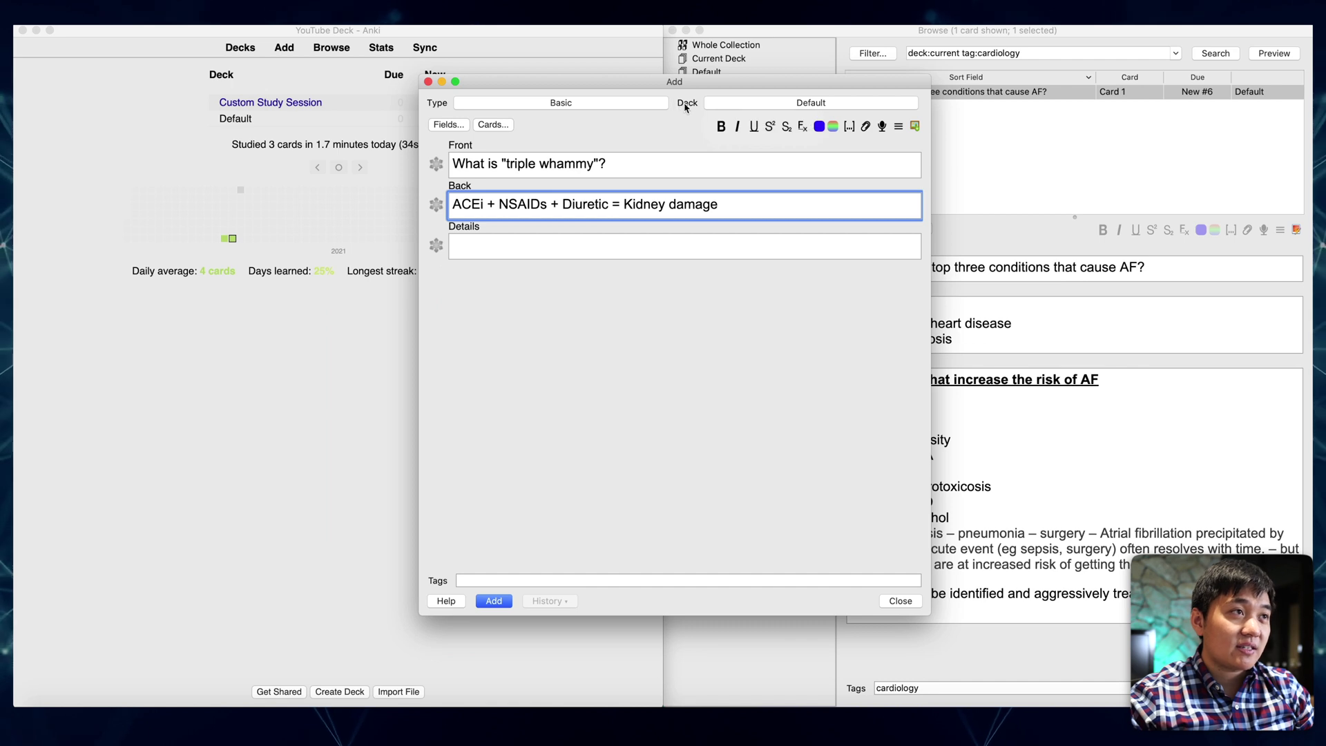
# - Create a new deck named Nephrology and add the triple whammy card to it
pyautogui.click(734, 104)
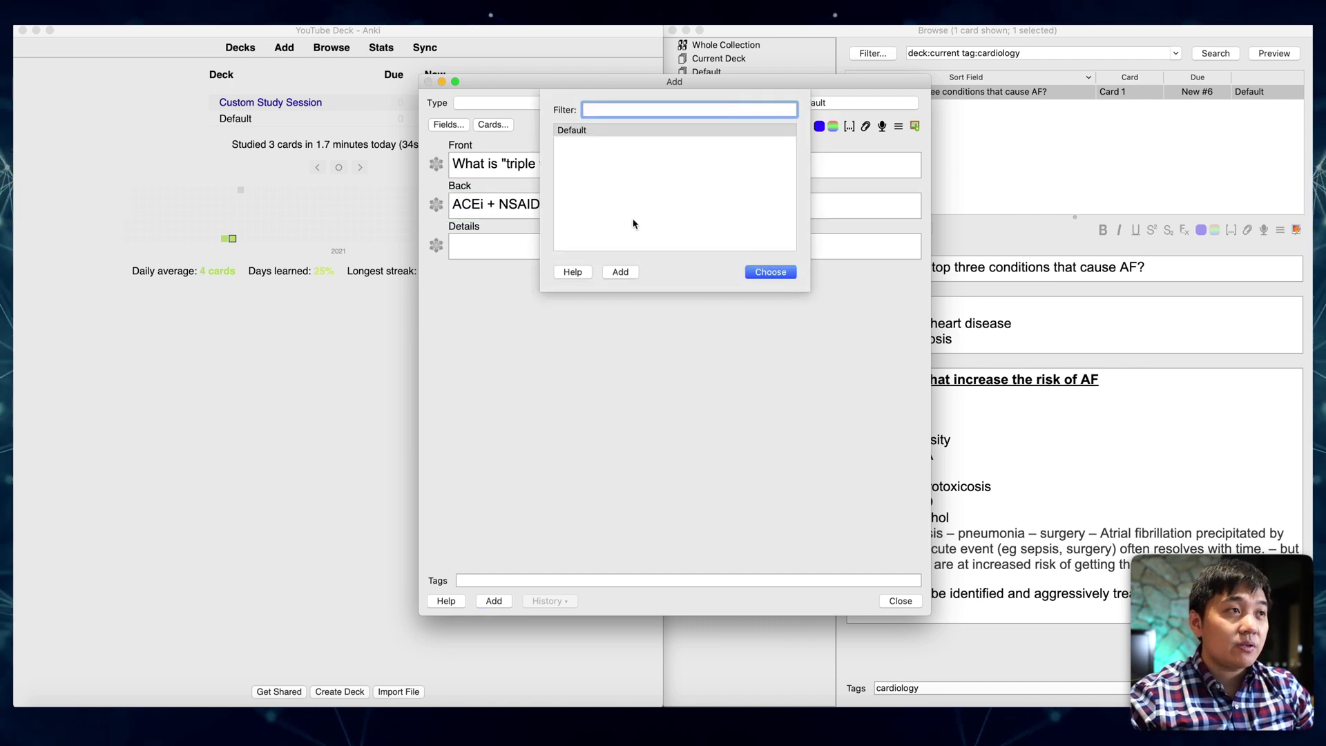
pyautogui.click(621, 273)
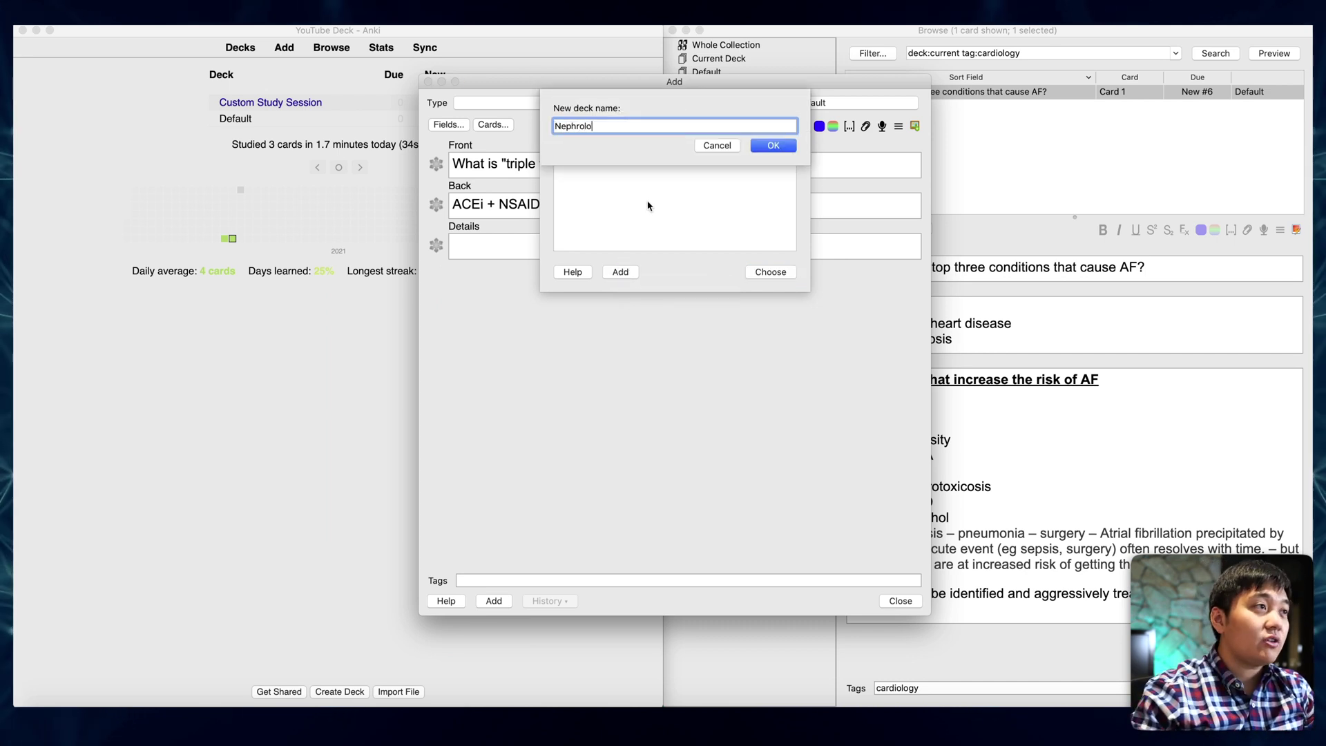
pyautogui.click(774, 146)
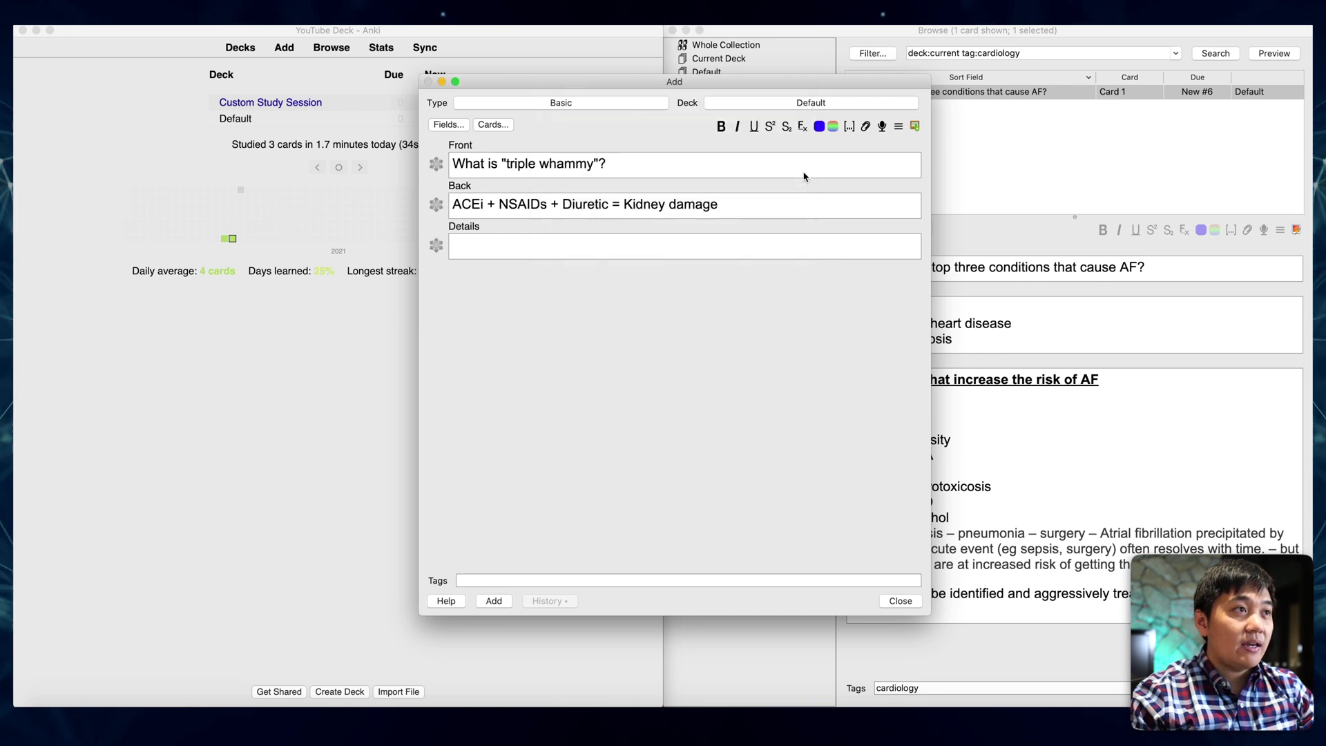
pyautogui.click(725, 207)
pyautogui.click(509, 603)
# - Close the Add window and drag Nephrology onto Default so it becomes a subdeck, then try studying Default
pyautogui.press('Escape')
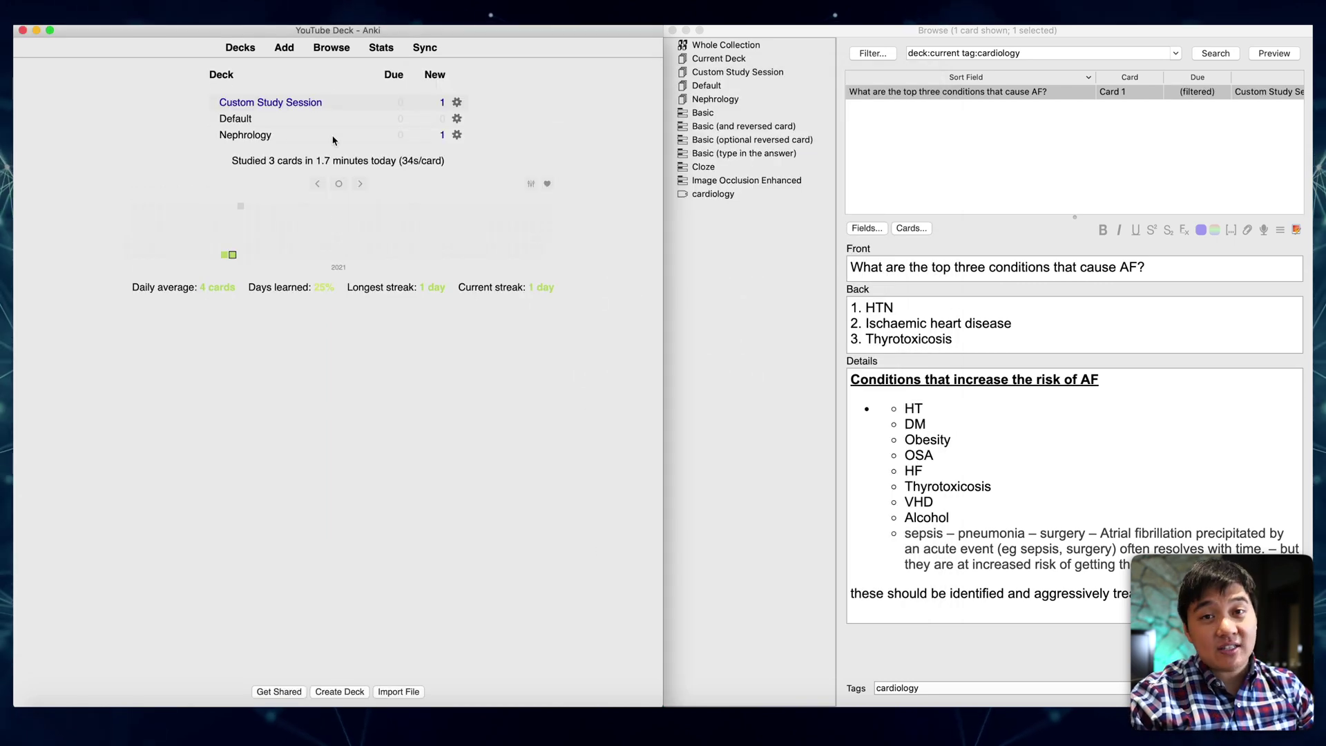
pyautogui.click(246, 135)
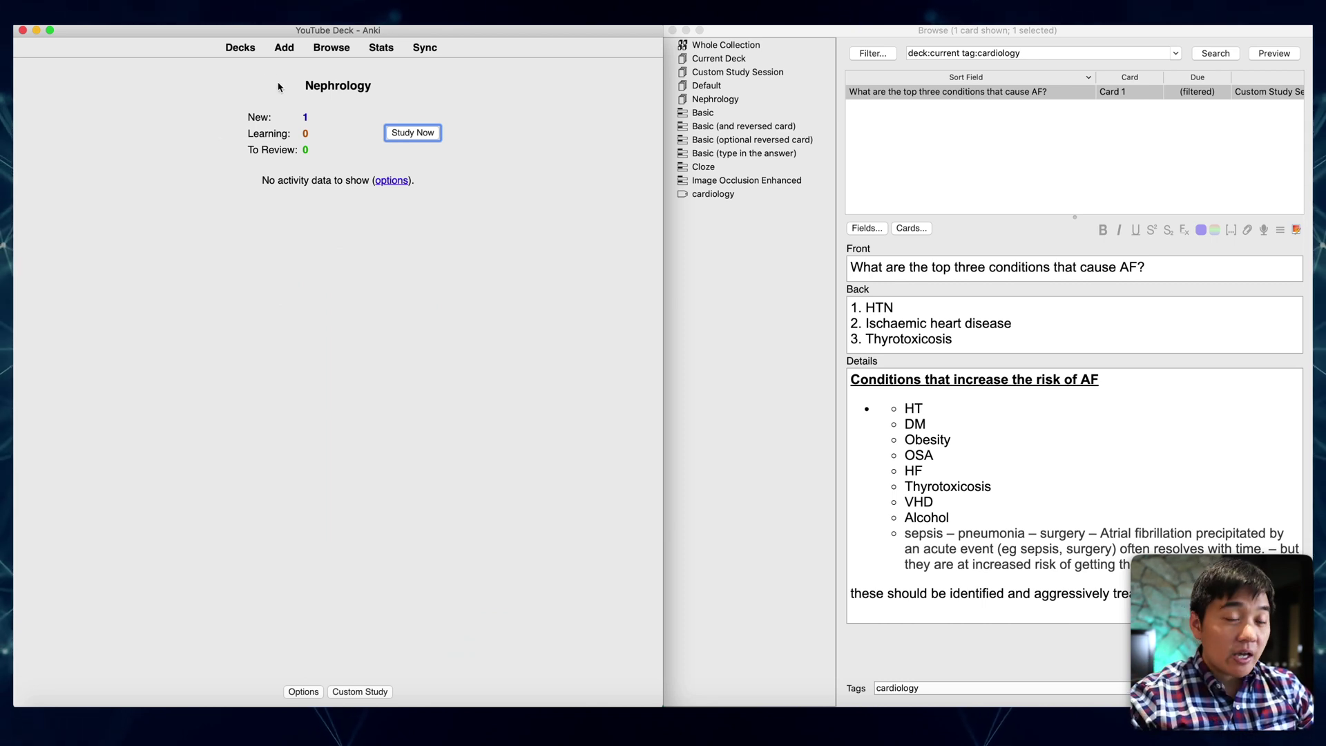
pyautogui.click(236, 50)
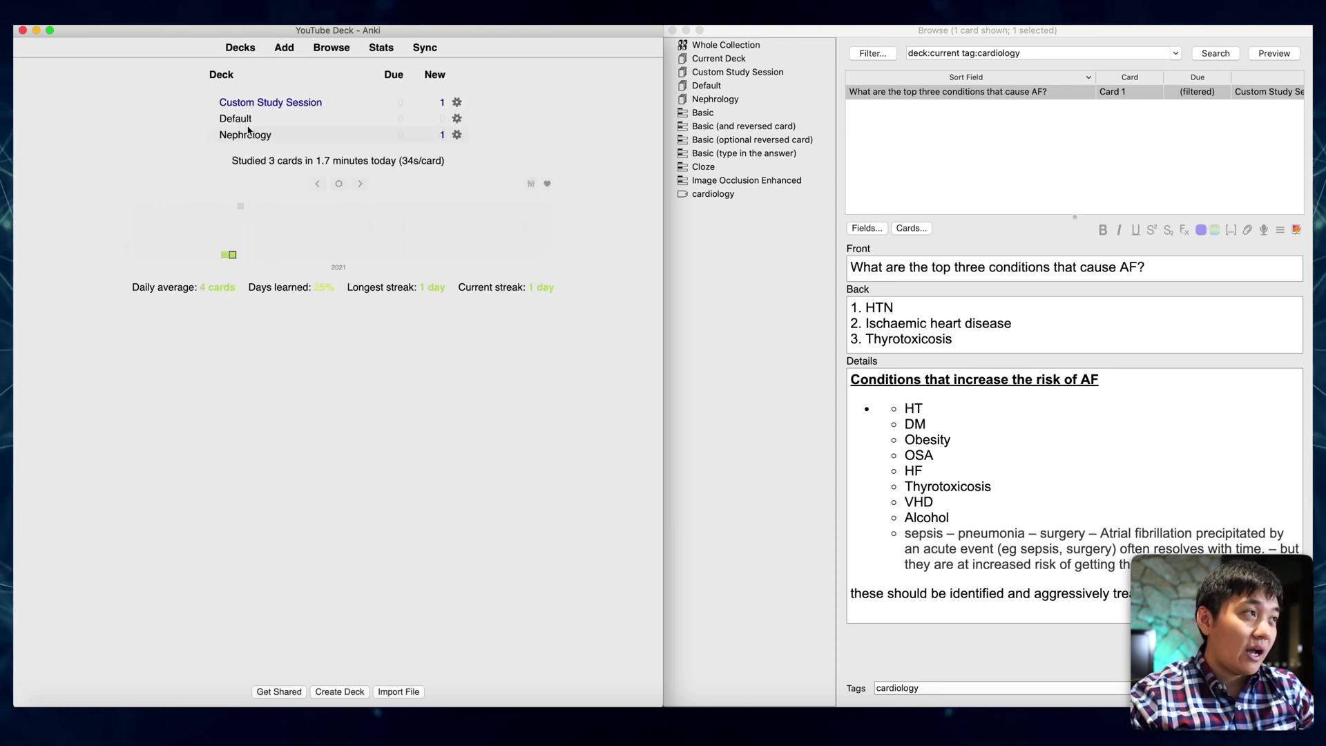
pyautogui.moveTo(254, 143); pyautogui.dragTo(265, 128)
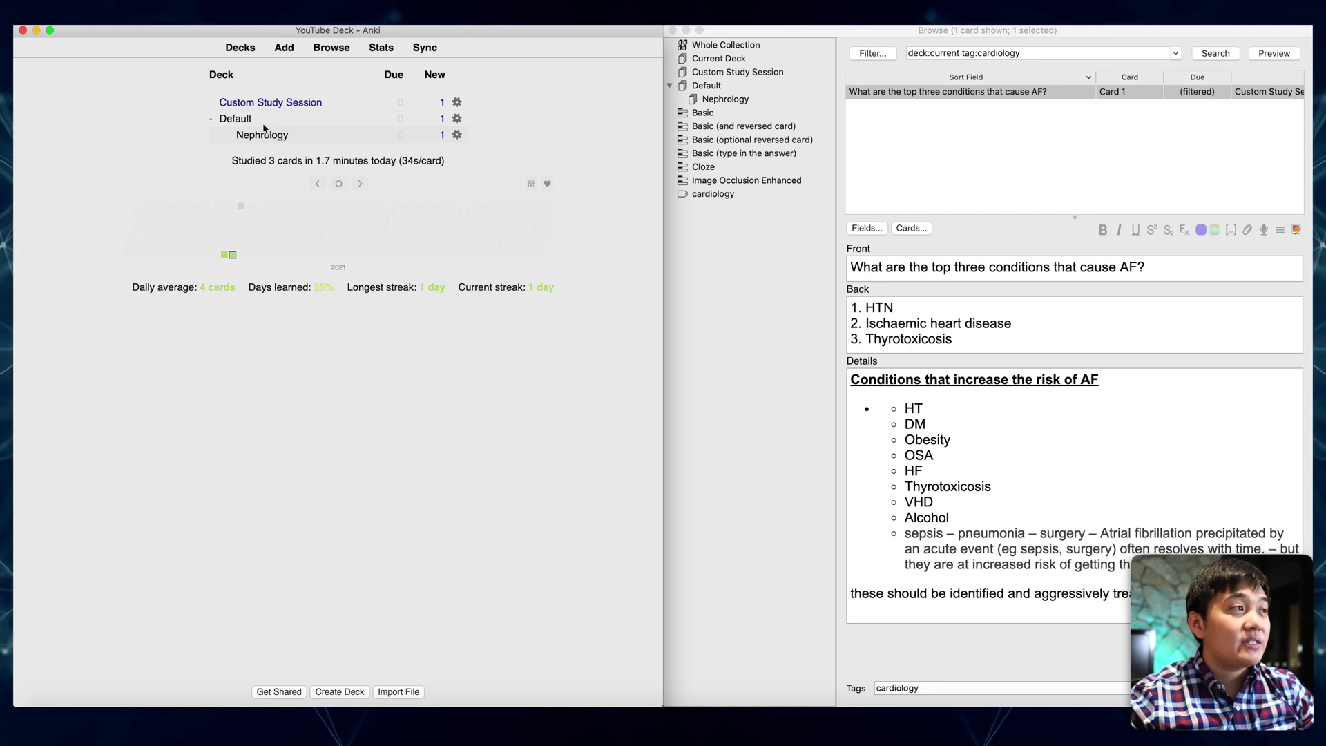
pyautogui.click(243, 120)
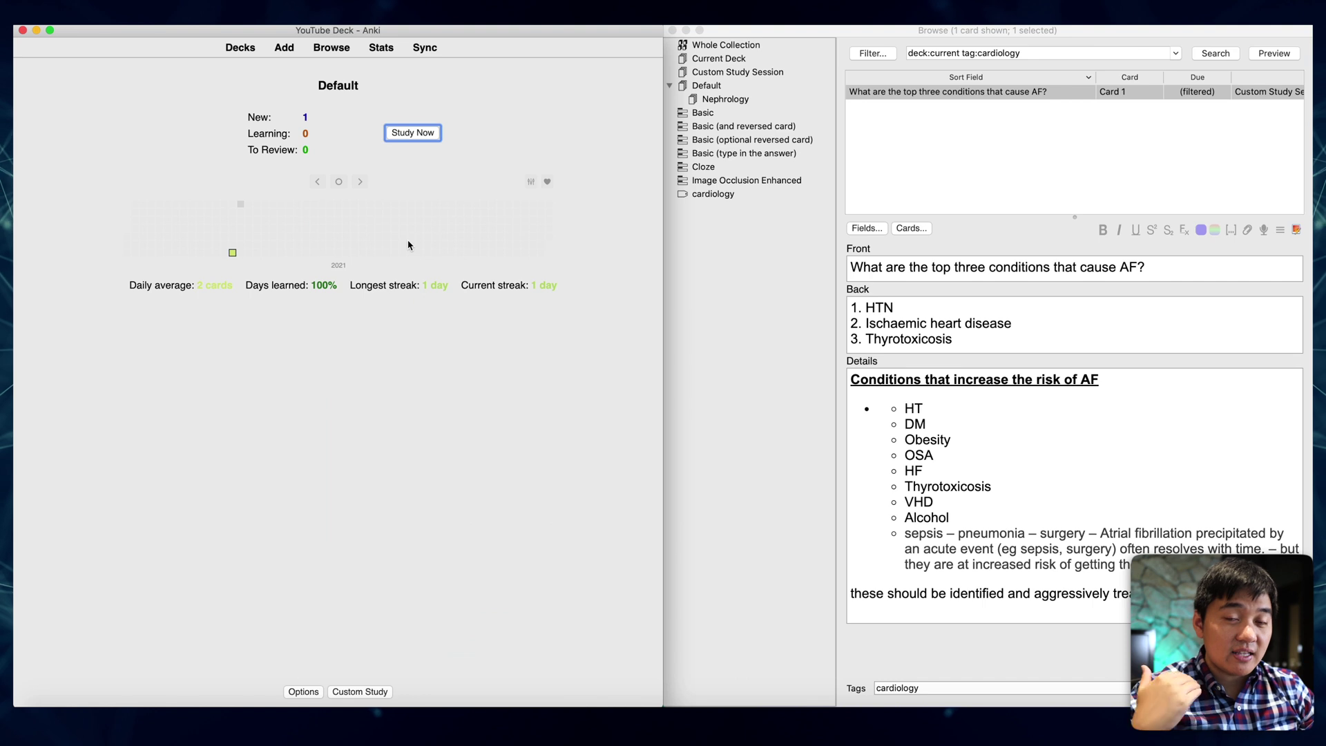
pyautogui.press('s')
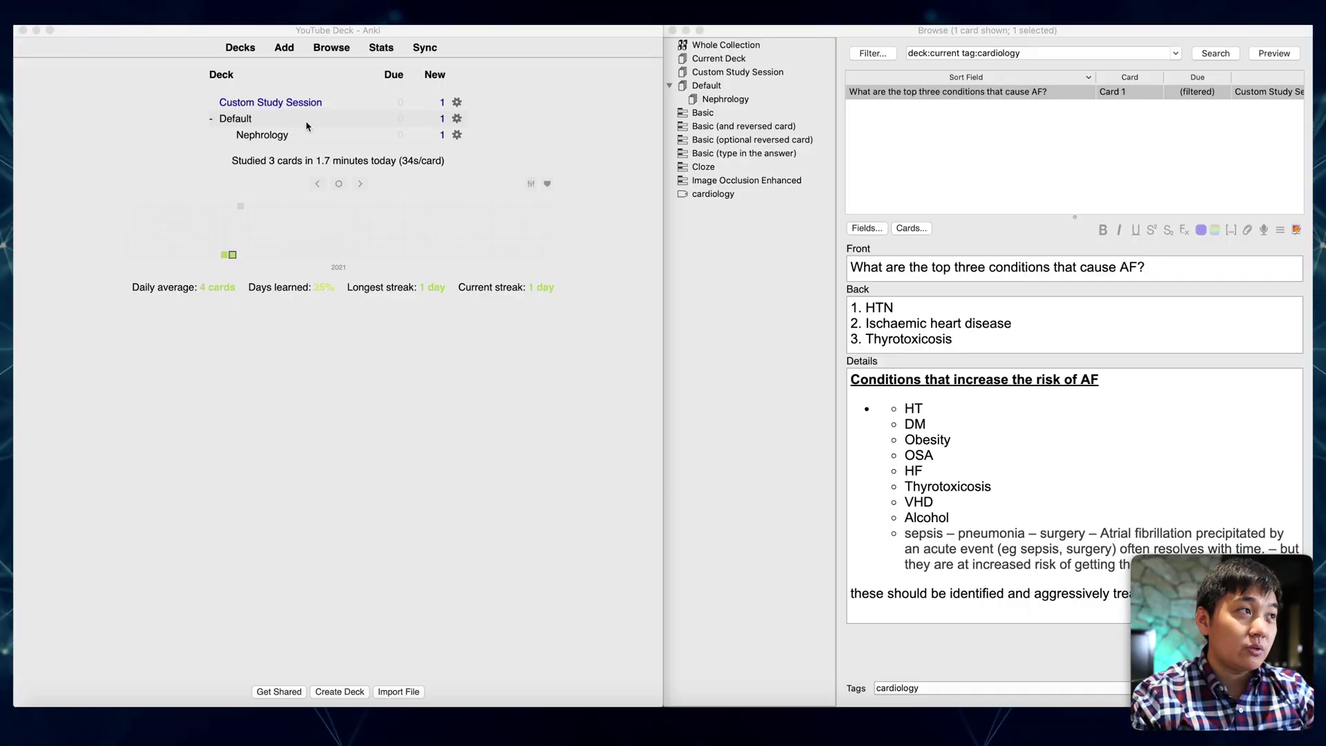
pyautogui.click(457, 119)
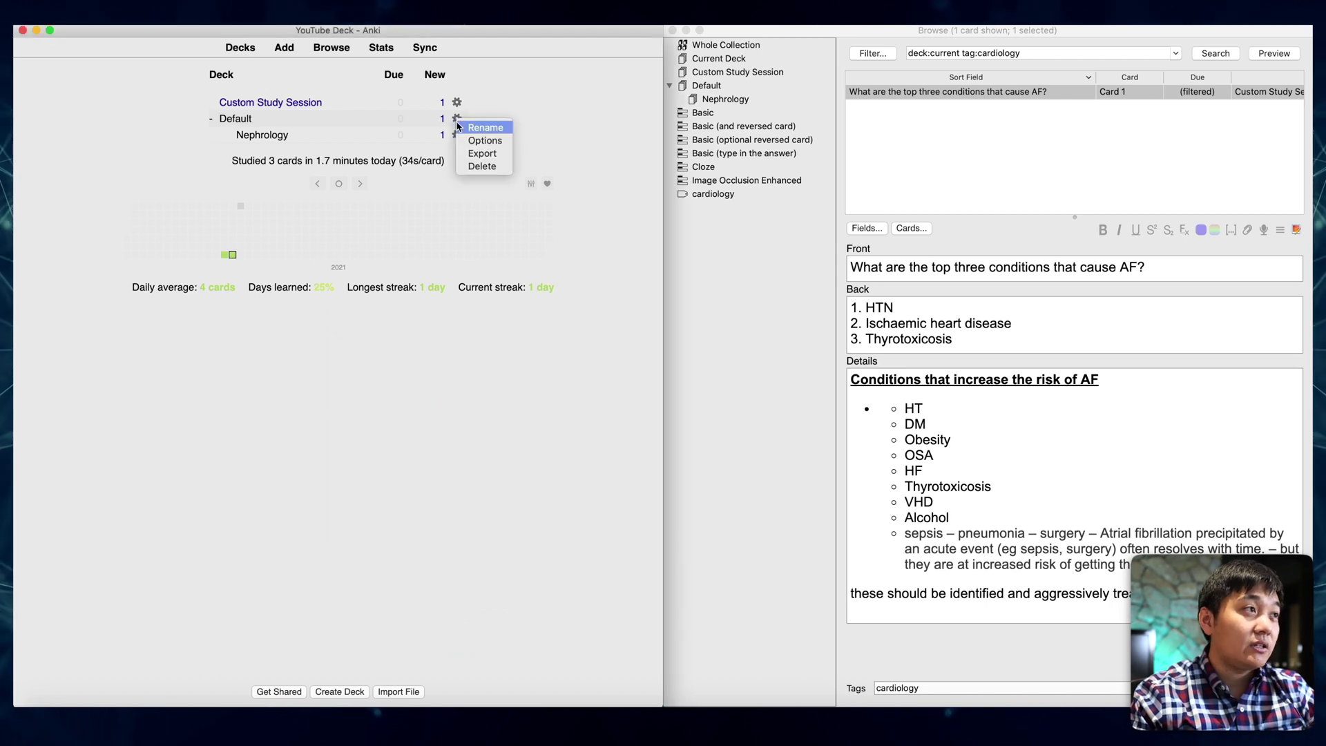
pyautogui.click(456, 120)
pyautogui.click(458, 122)
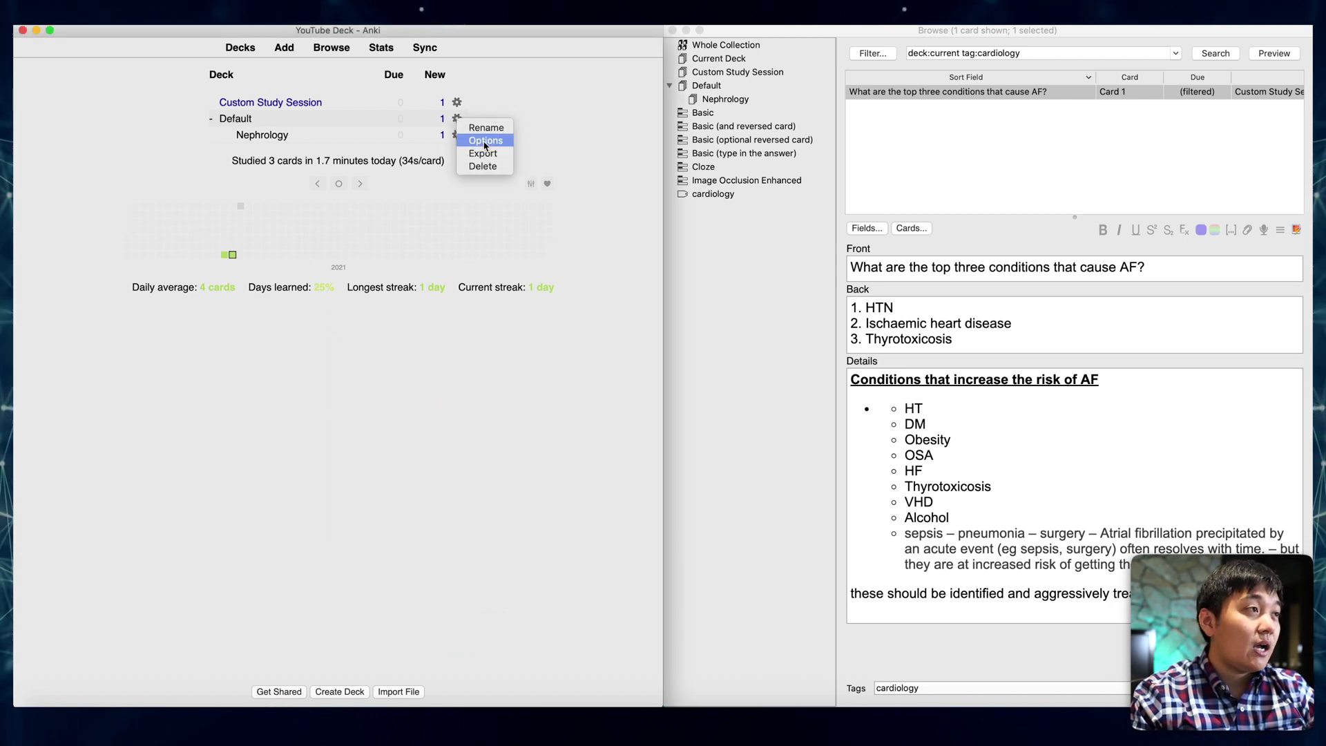
pyautogui.click(485, 144)
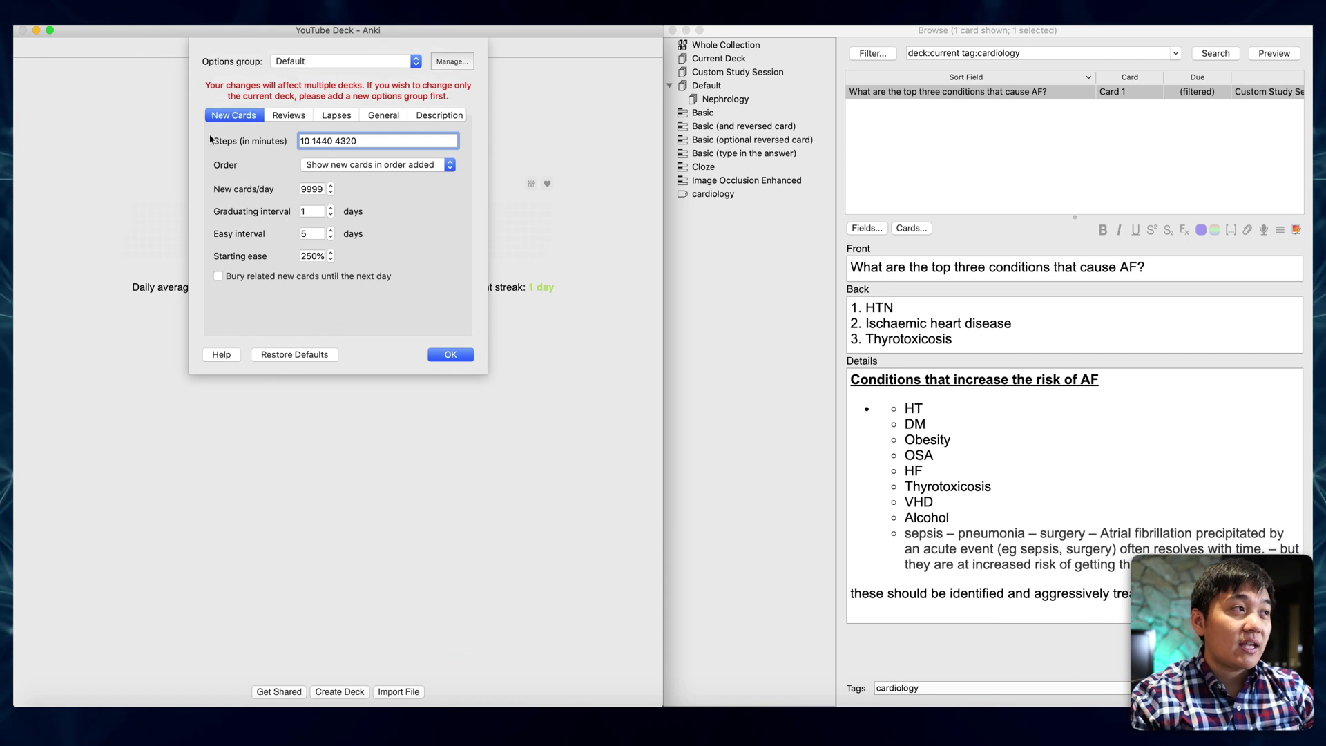
pyautogui.press('super+a')
pyautogui.press('super+c')
pyautogui.press('BackSpace')
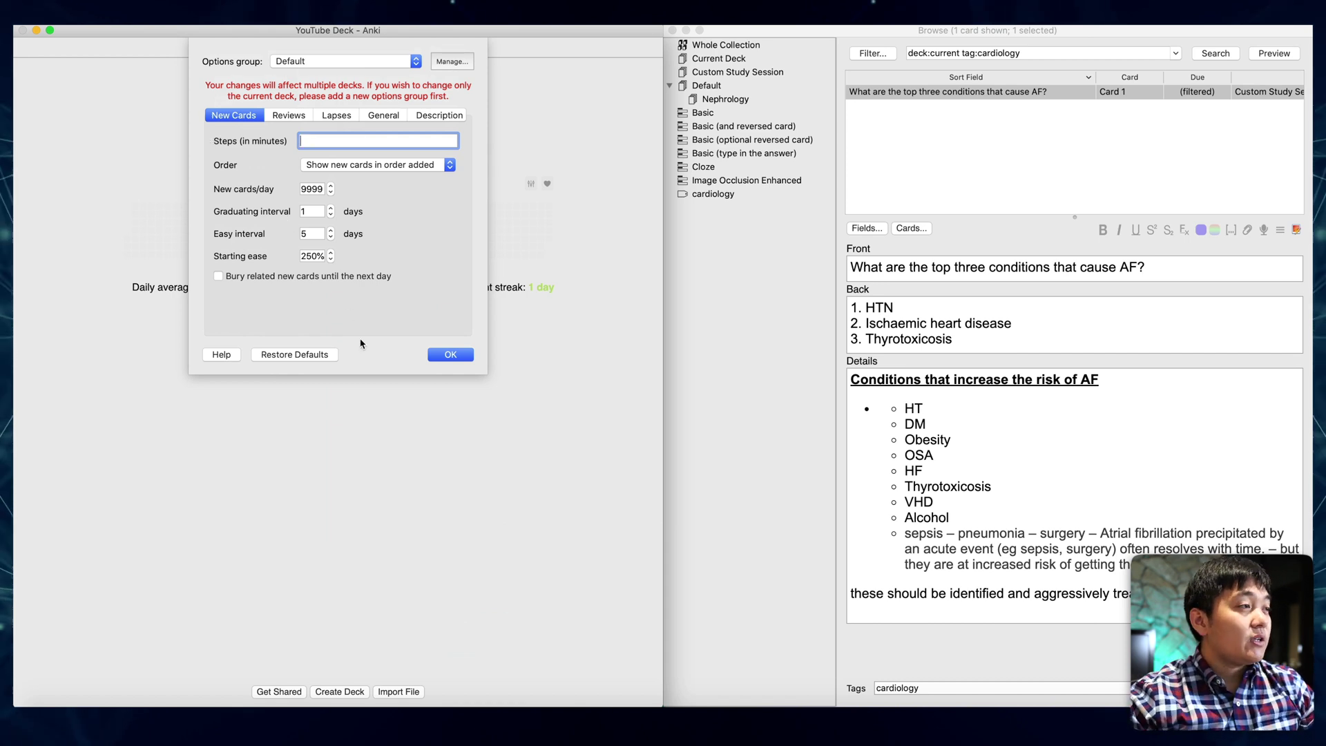
pyautogui.click(308, 354)
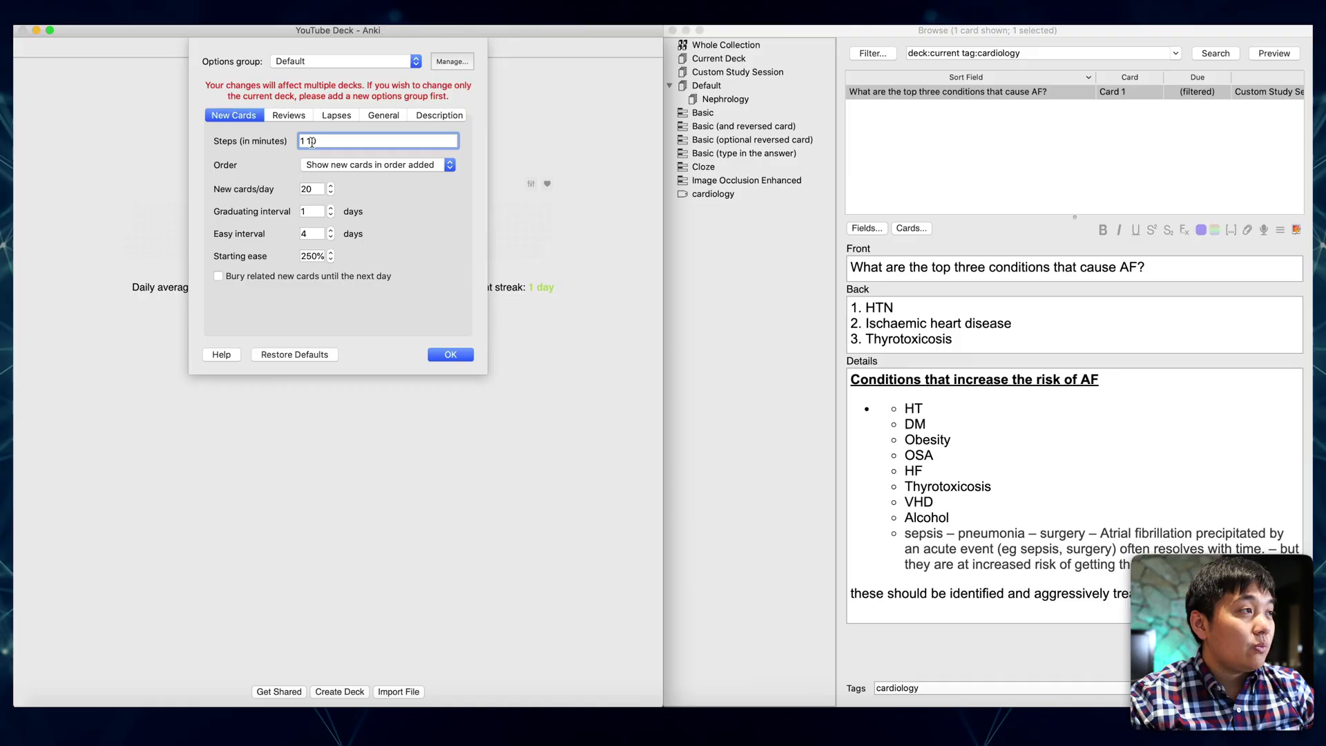
pyautogui.press('super+v')
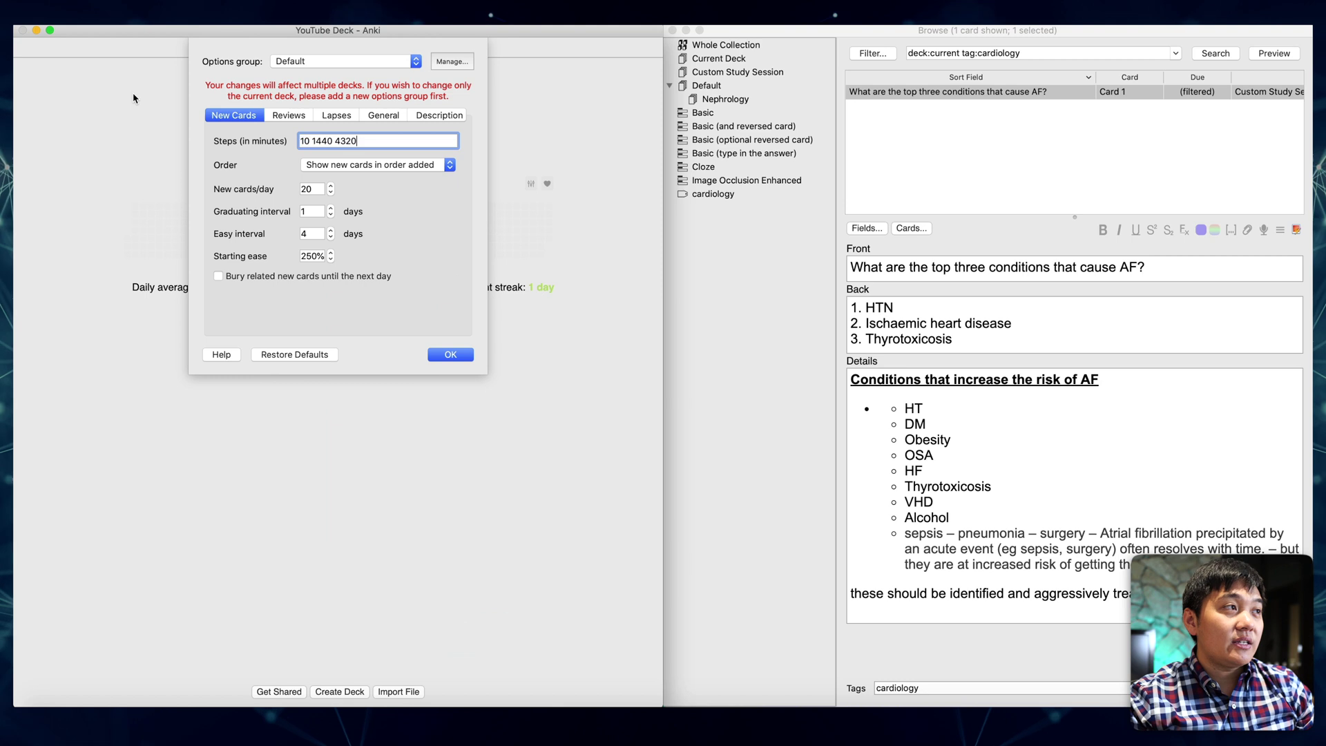
# - Check the learning steps, then set new cards/day to 9999 and the easy interval to 5
pyautogui.moveTo(304, 141); pyautogui.dragTo(368, 145)
pyautogui.press('super+c')
pyautogui.click(335, 142)
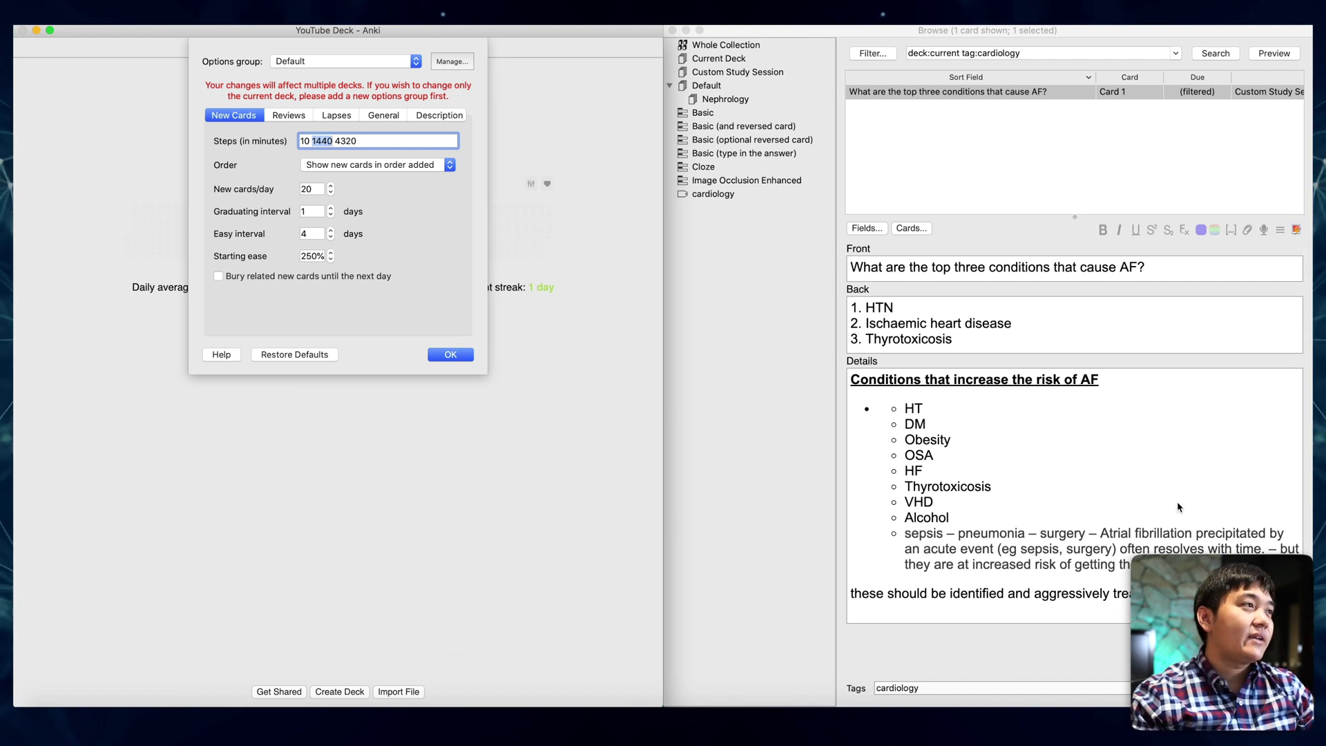
pyautogui.click(359, 141)
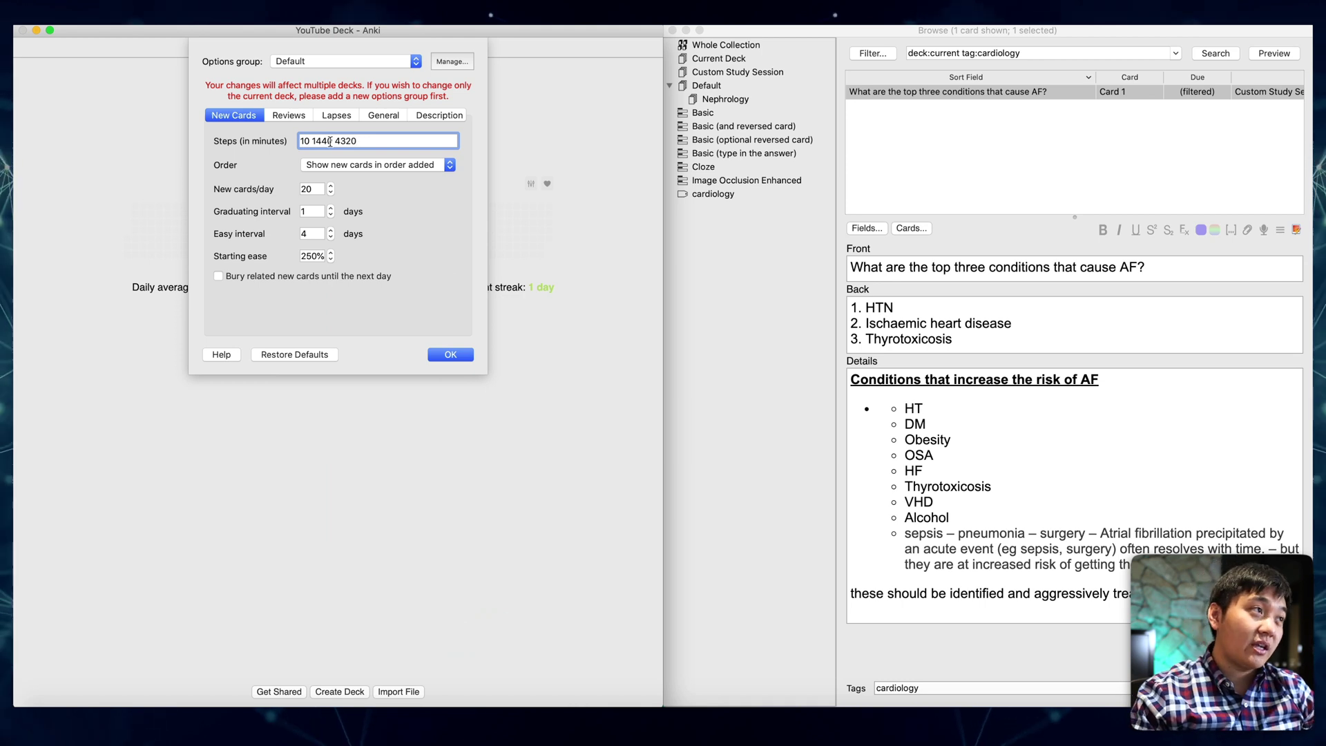
pyautogui.doubleClick(407, 137)
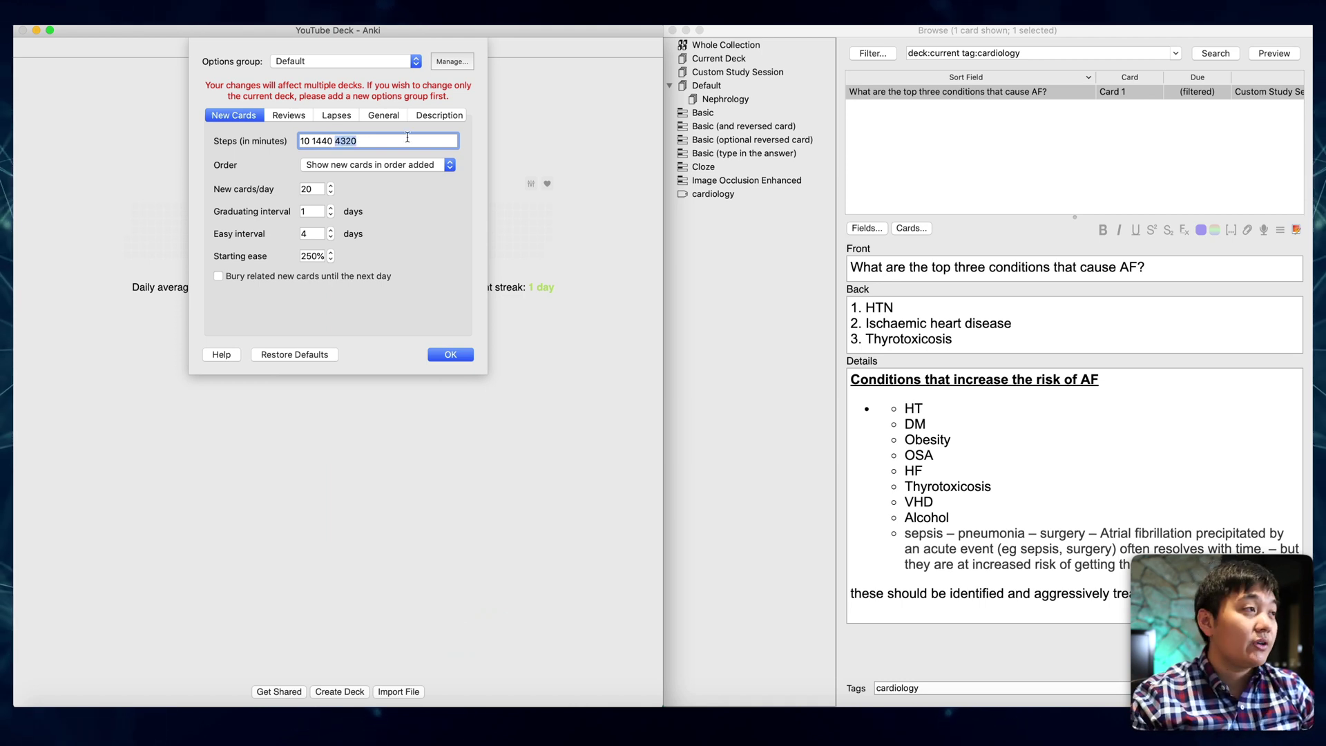
pyautogui.click(407, 137)
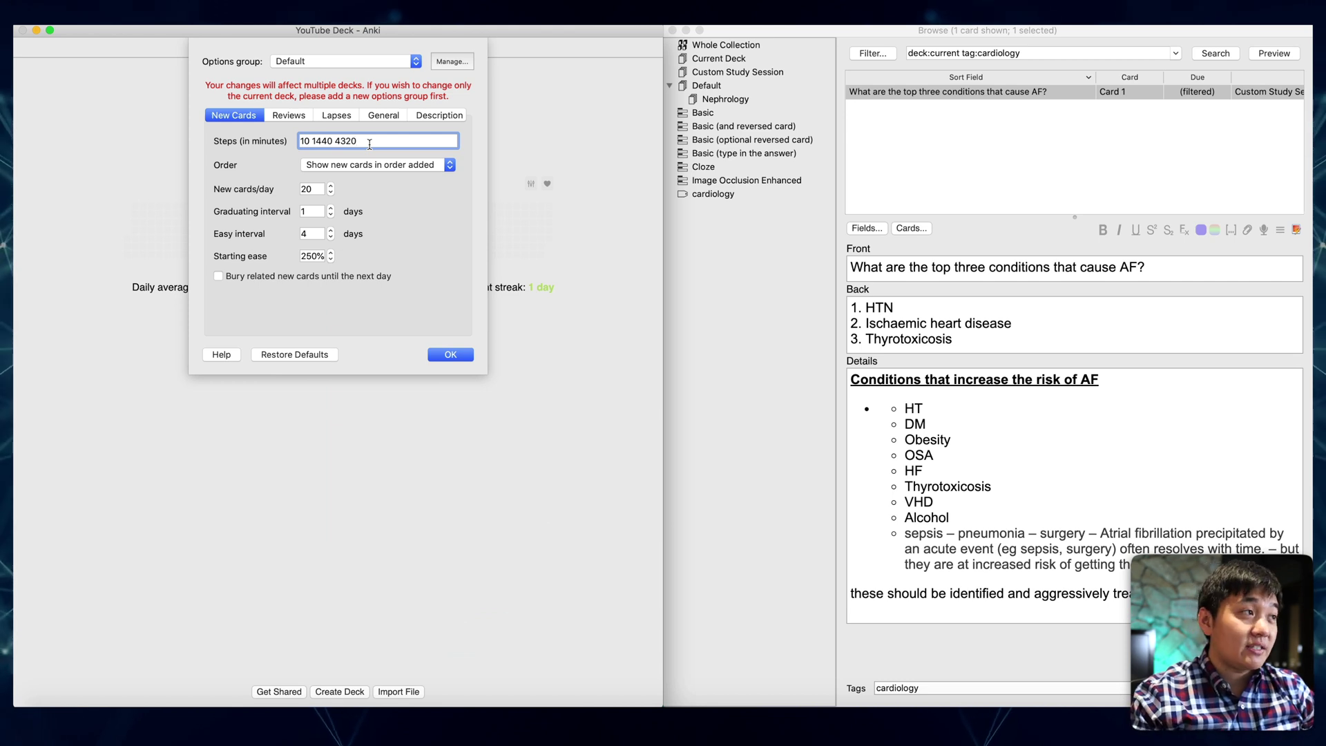
pyautogui.press('Tab')
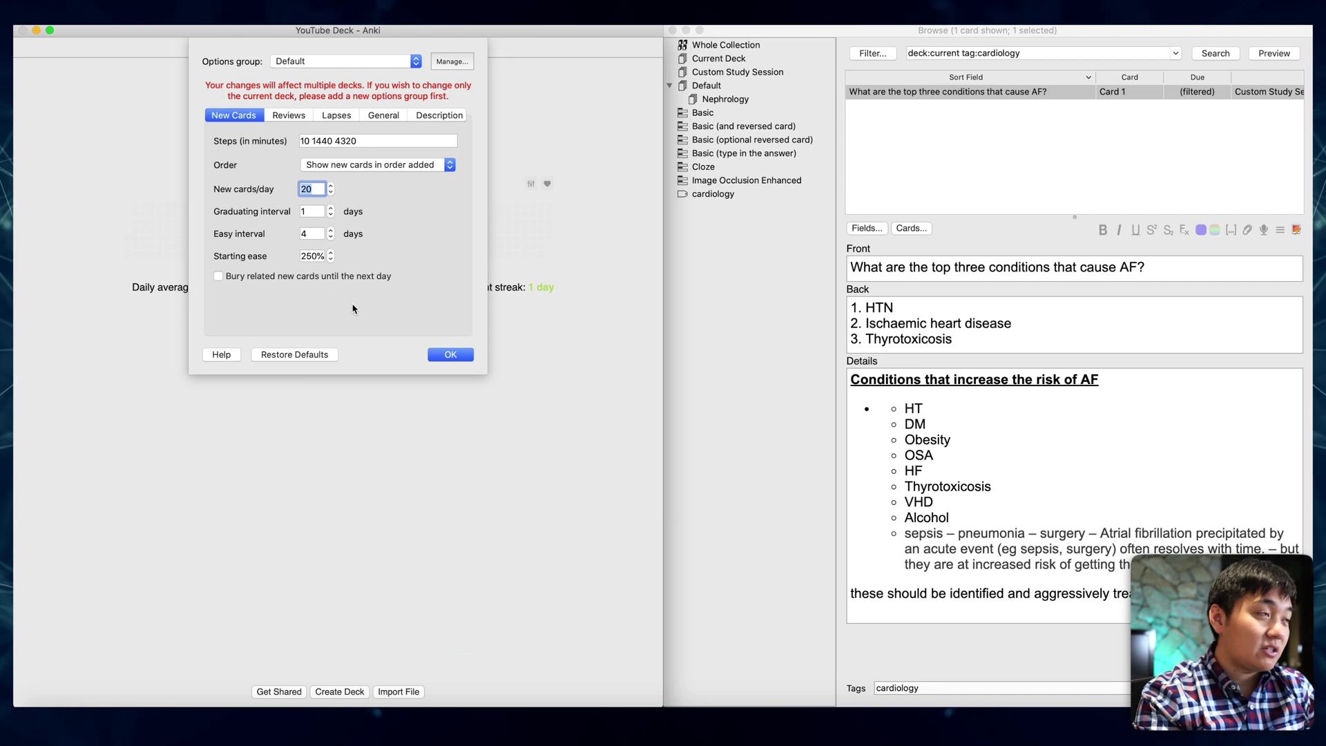
pyautogui.write('9999')
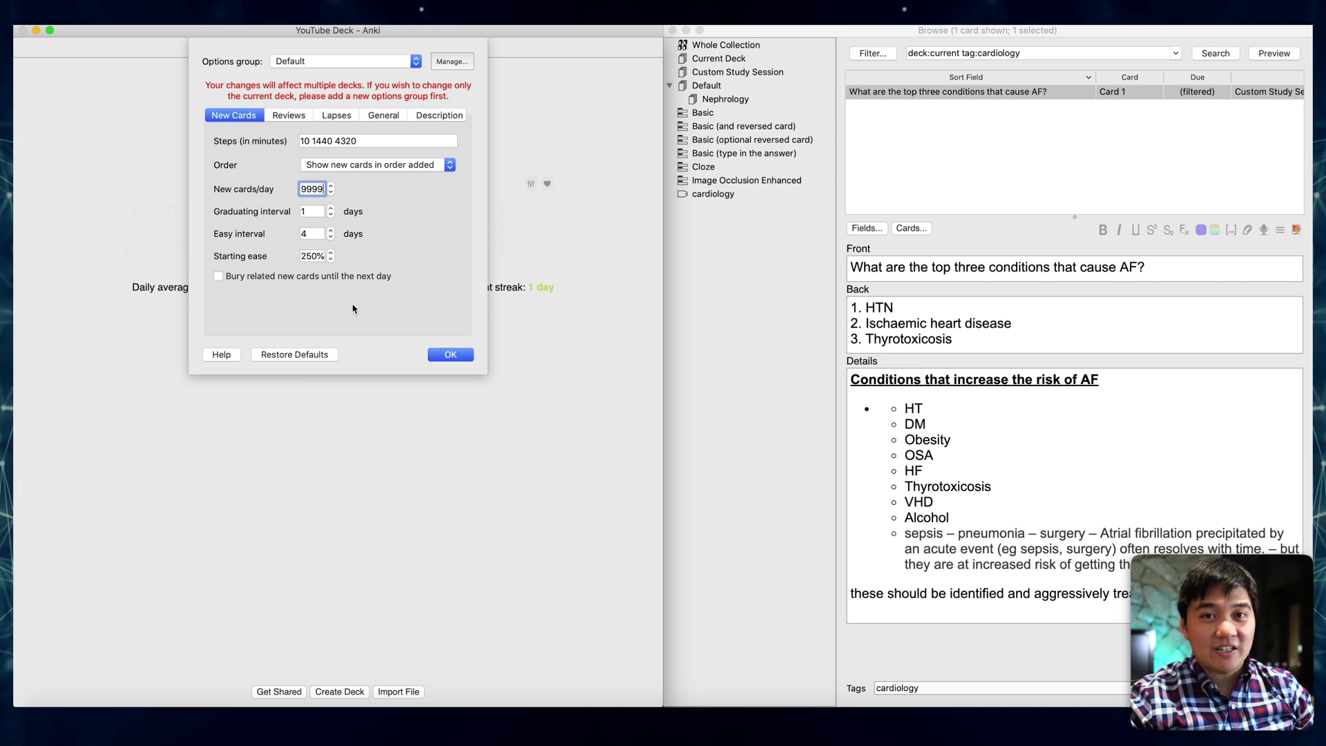
pyautogui.click(314, 233)
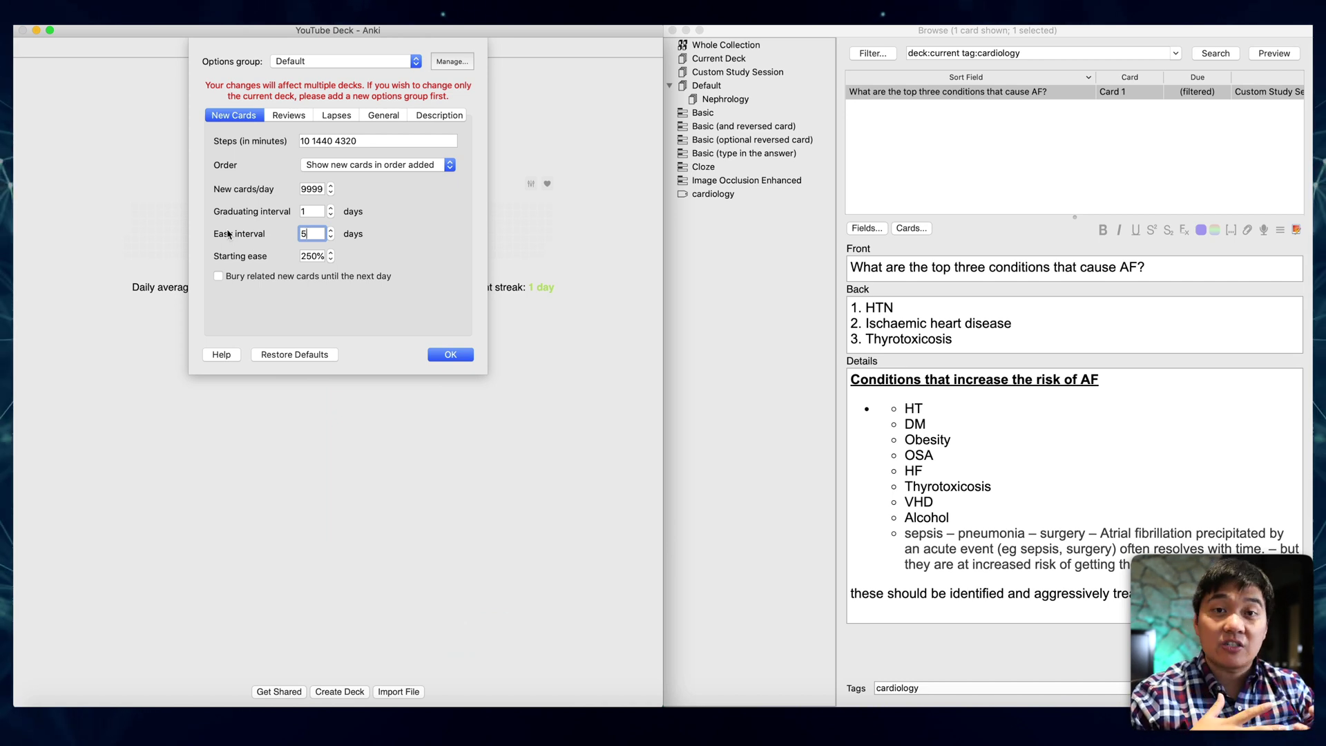
pyautogui.click(289, 114)
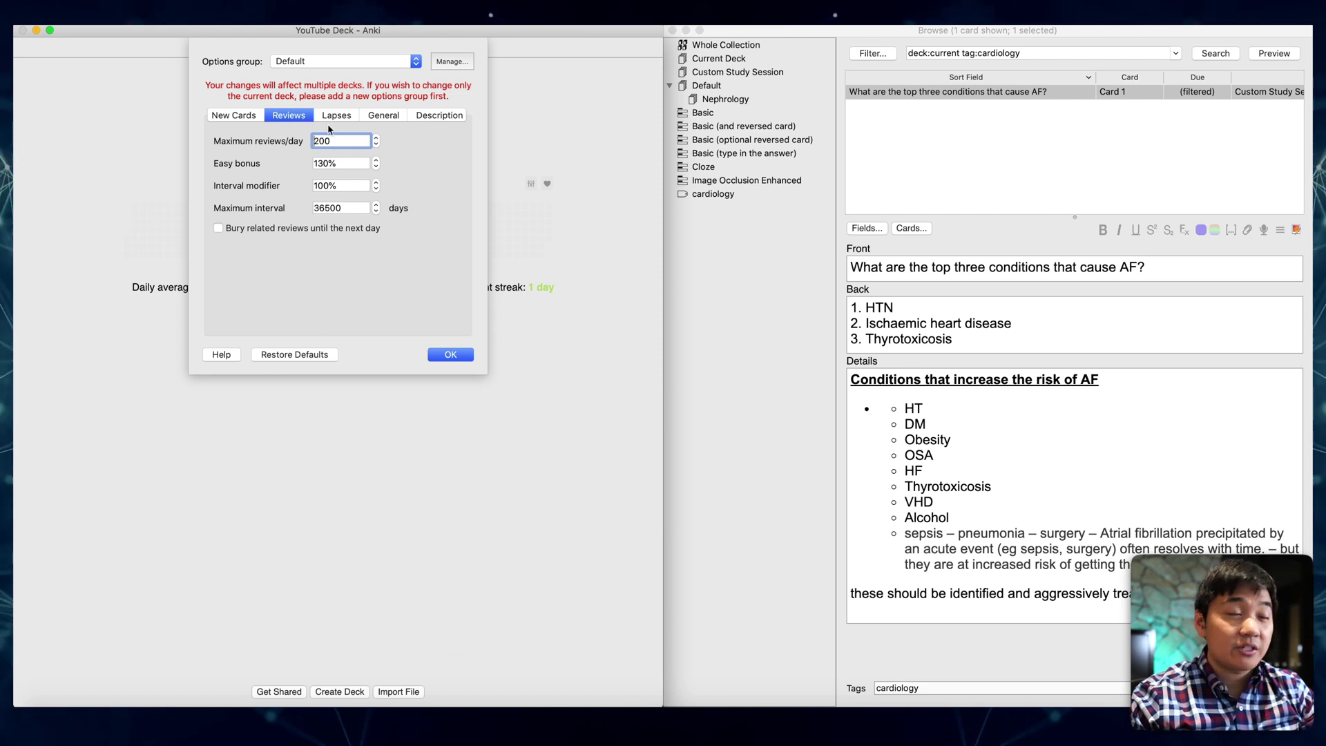
pyautogui.click(336, 114)
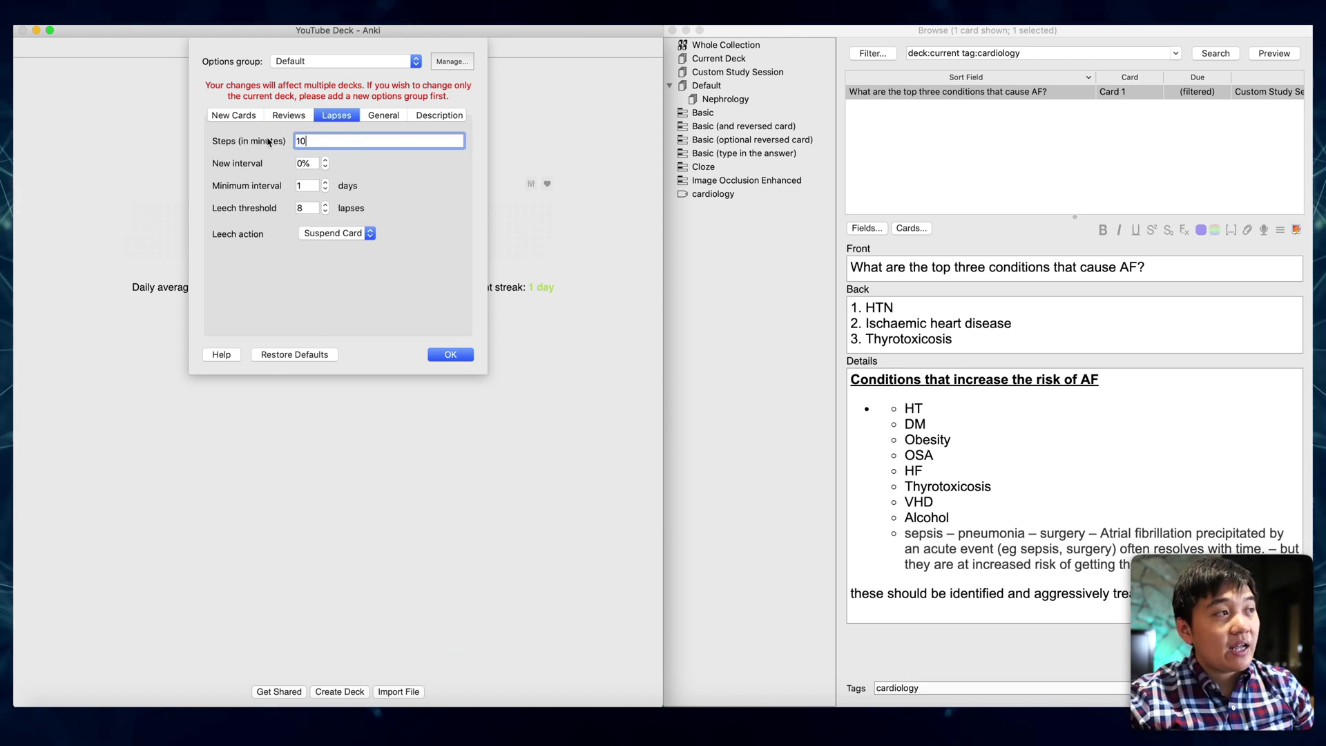
pyautogui.doubleClick(344, 136)
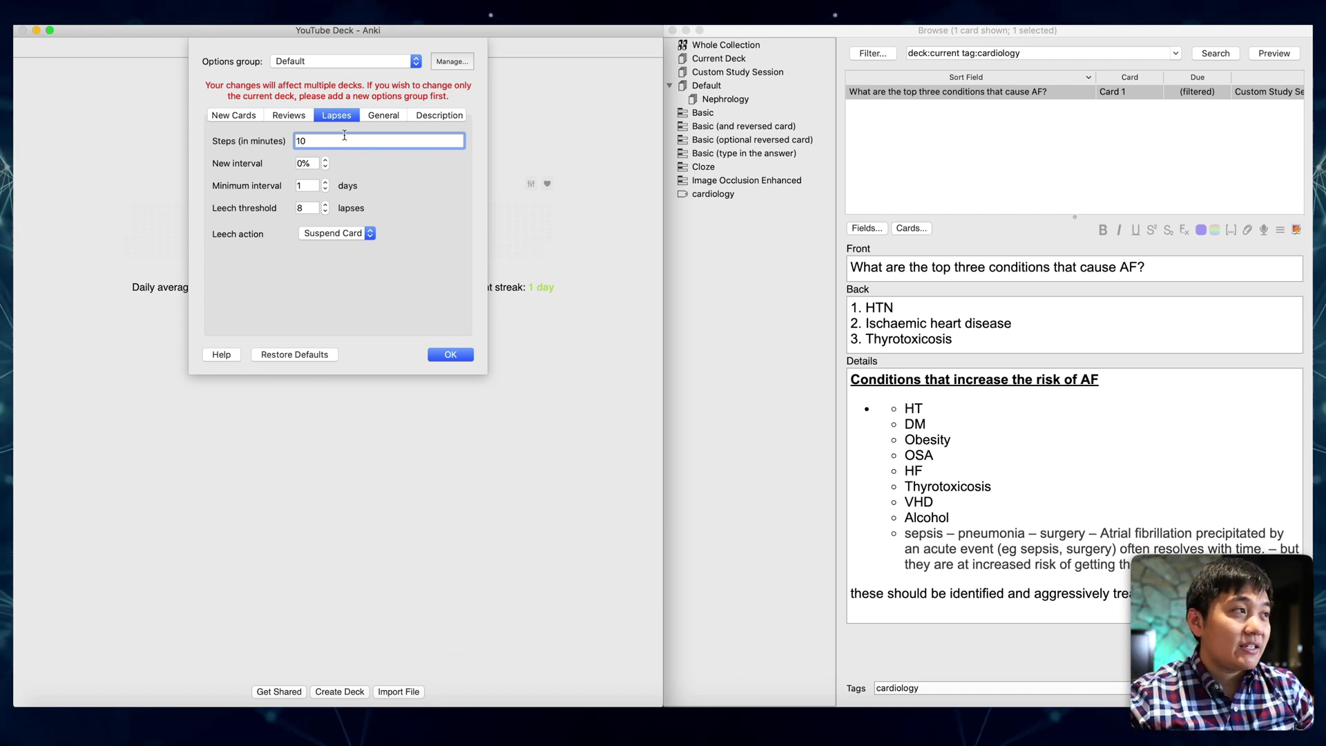
pyautogui.press('super+v')
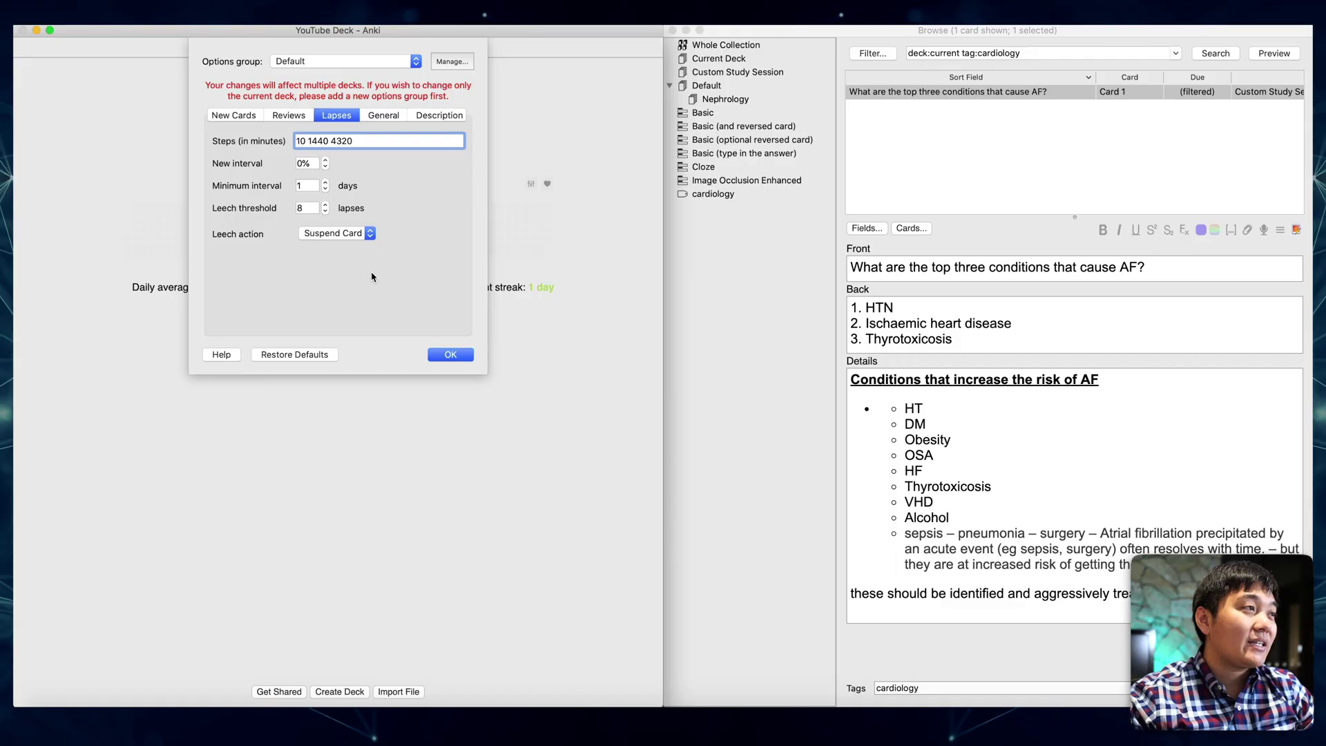
# - Try the Tag Only leech action, return it to Suspend Card, and check the leech threshold of 8
pyautogui.click(344, 234)
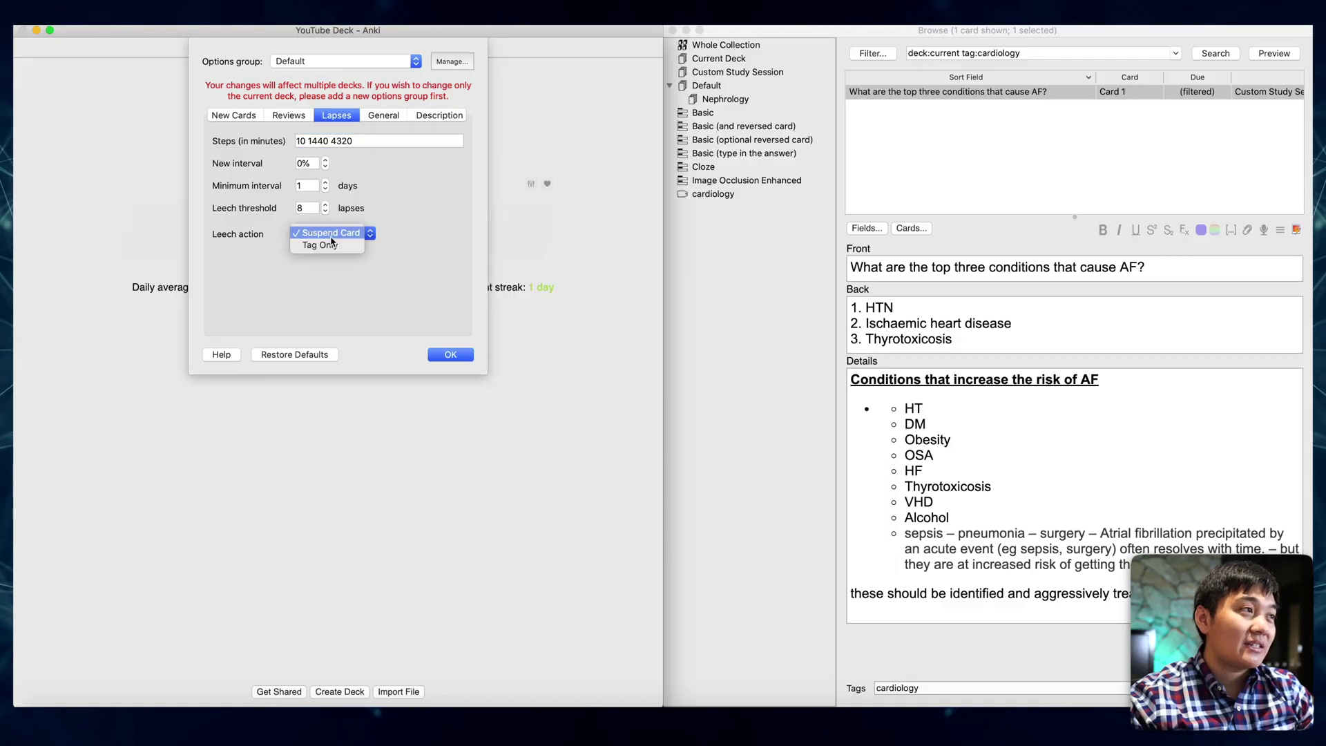
pyautogui.click(424, 263)
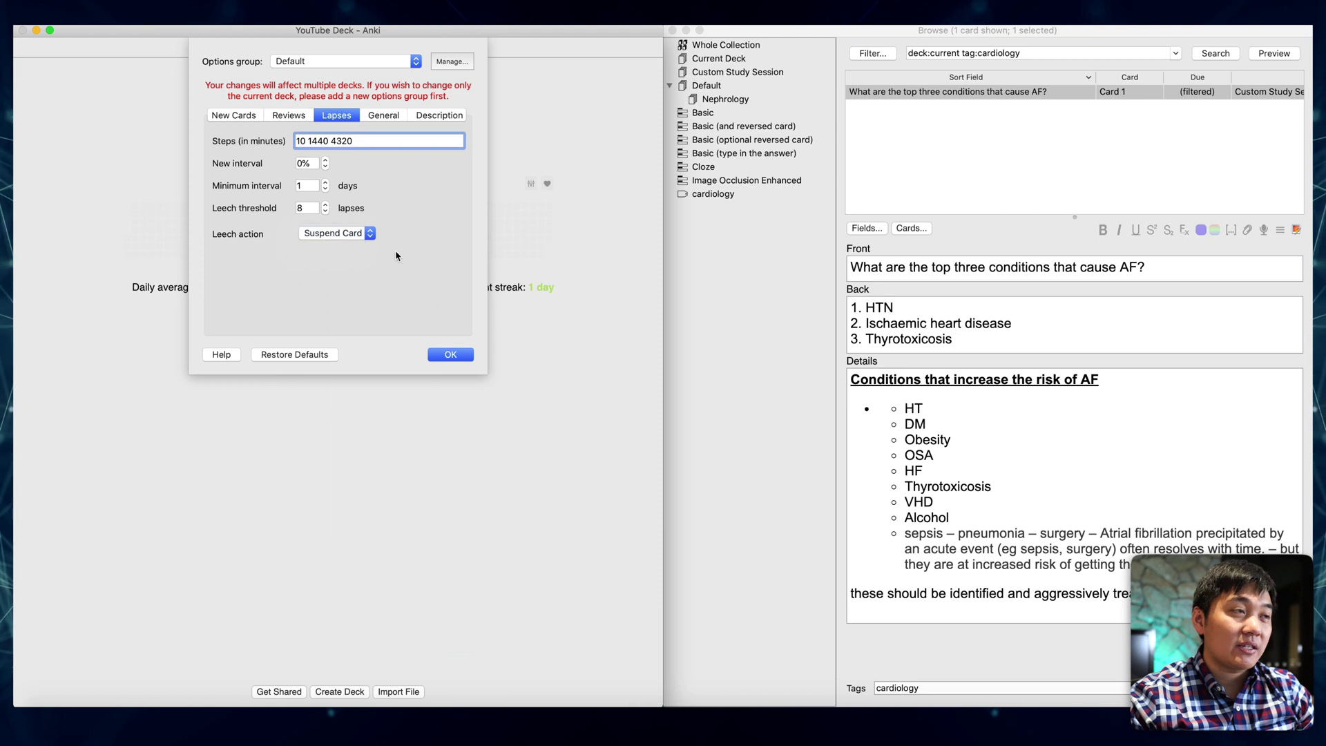
pyautogui.click(360, 233)
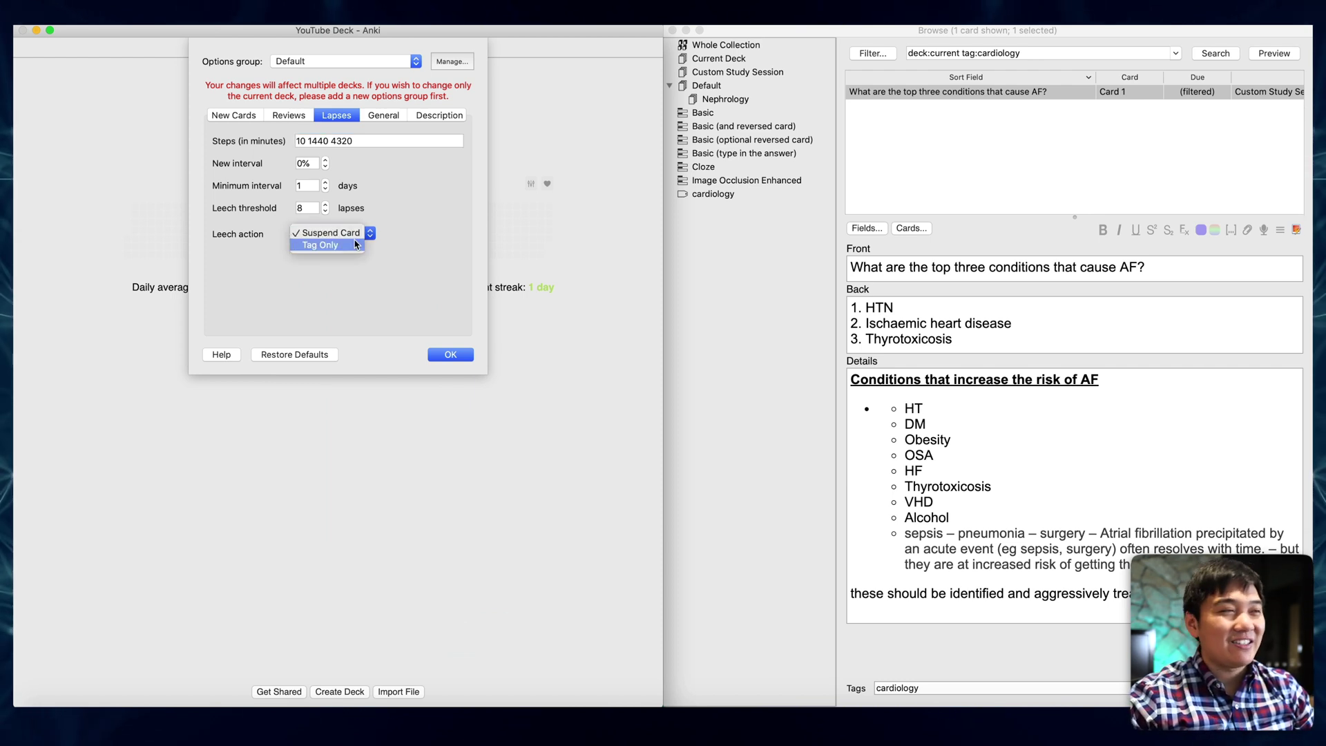
pyautogui.click(357, 244)
pyautogui.click(349, 232)
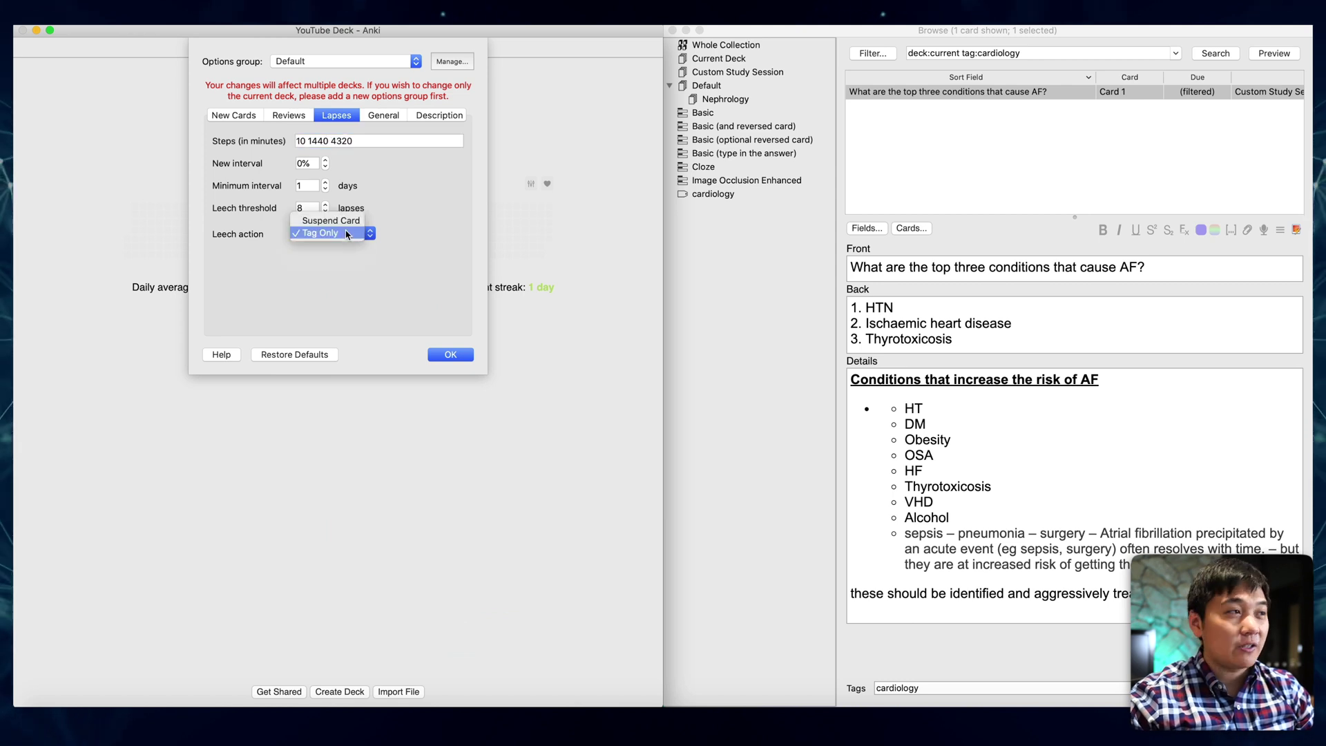
pyautogui.click(342, 220)
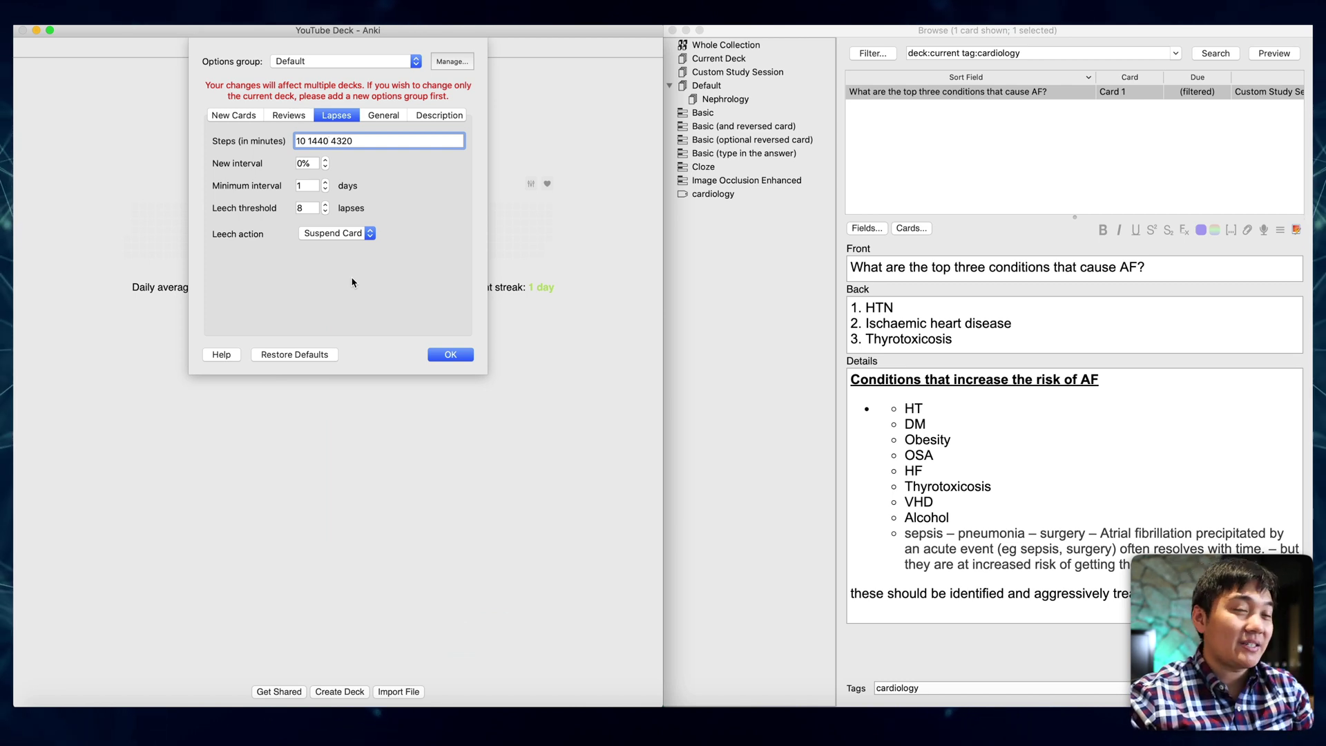
pyautogui.click(312, 207)
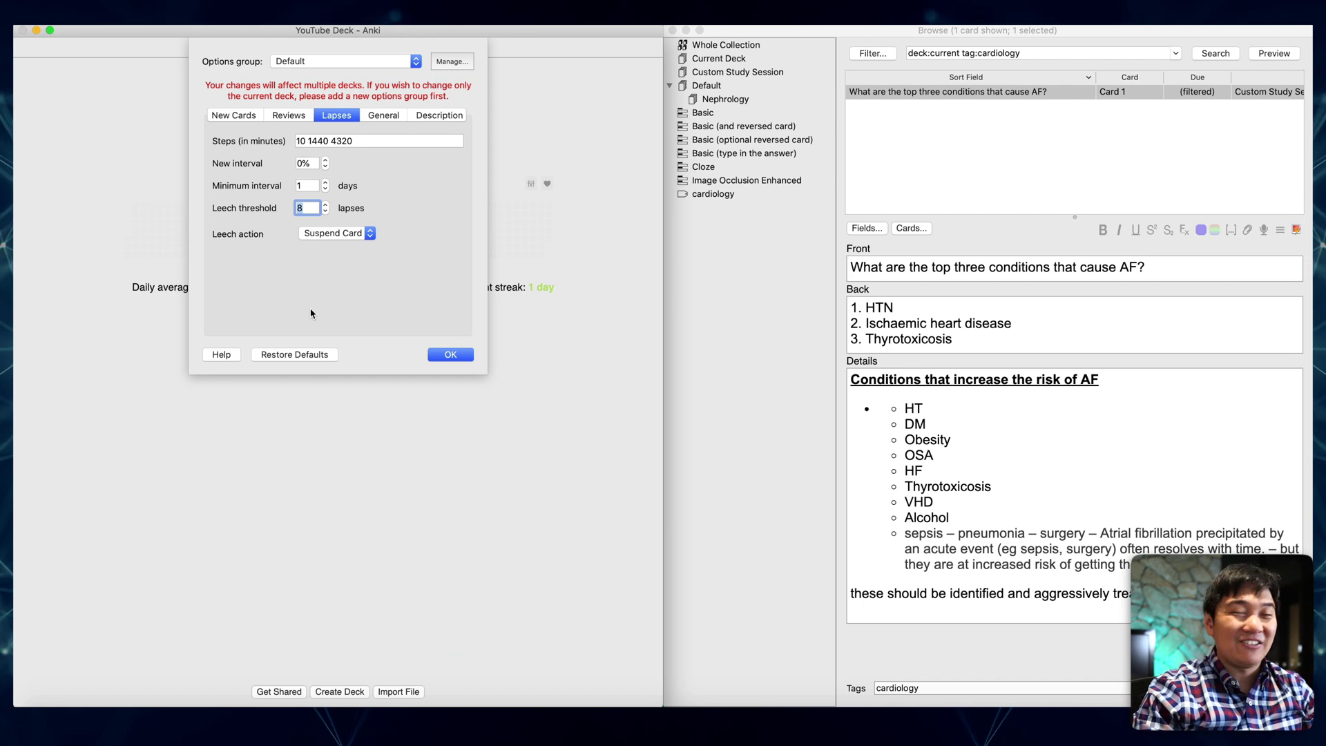
pyautogui.click(380, 116)
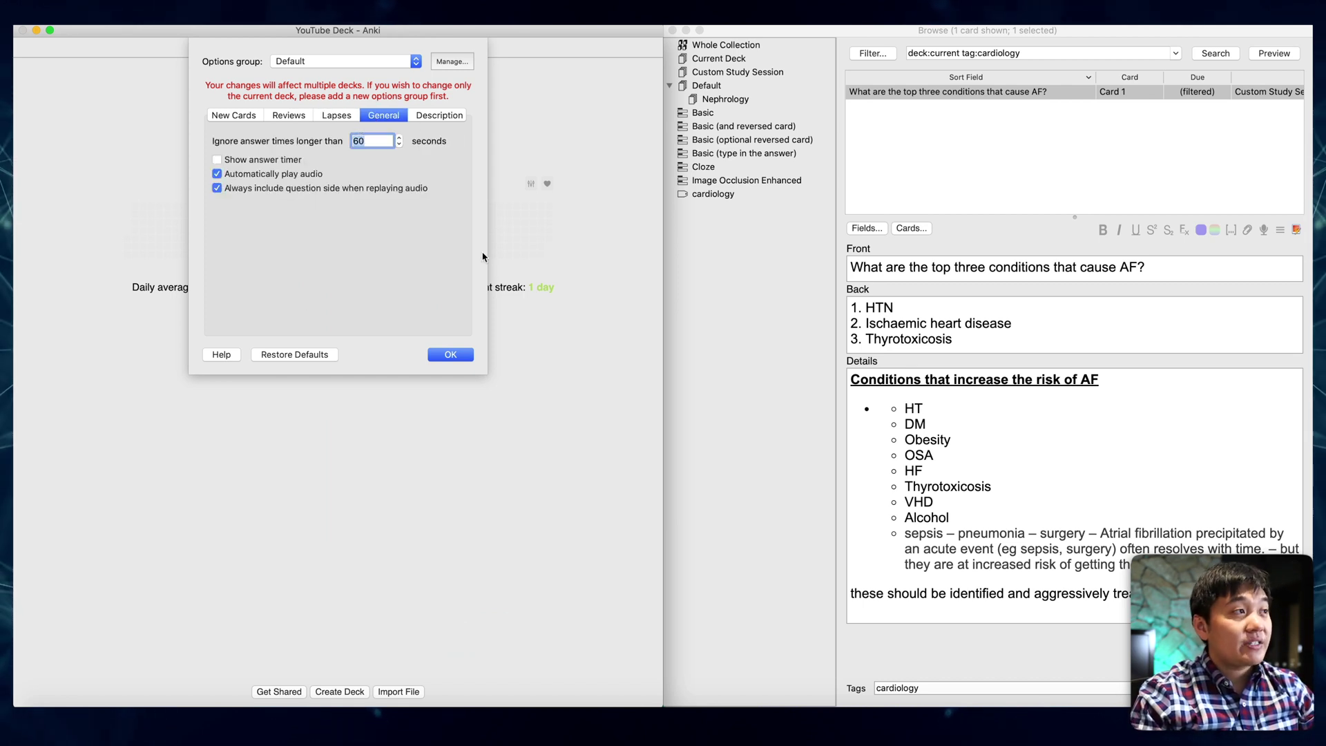
# - Set 'Ignore answer times longer than' to 99
pyautogui.write('99')
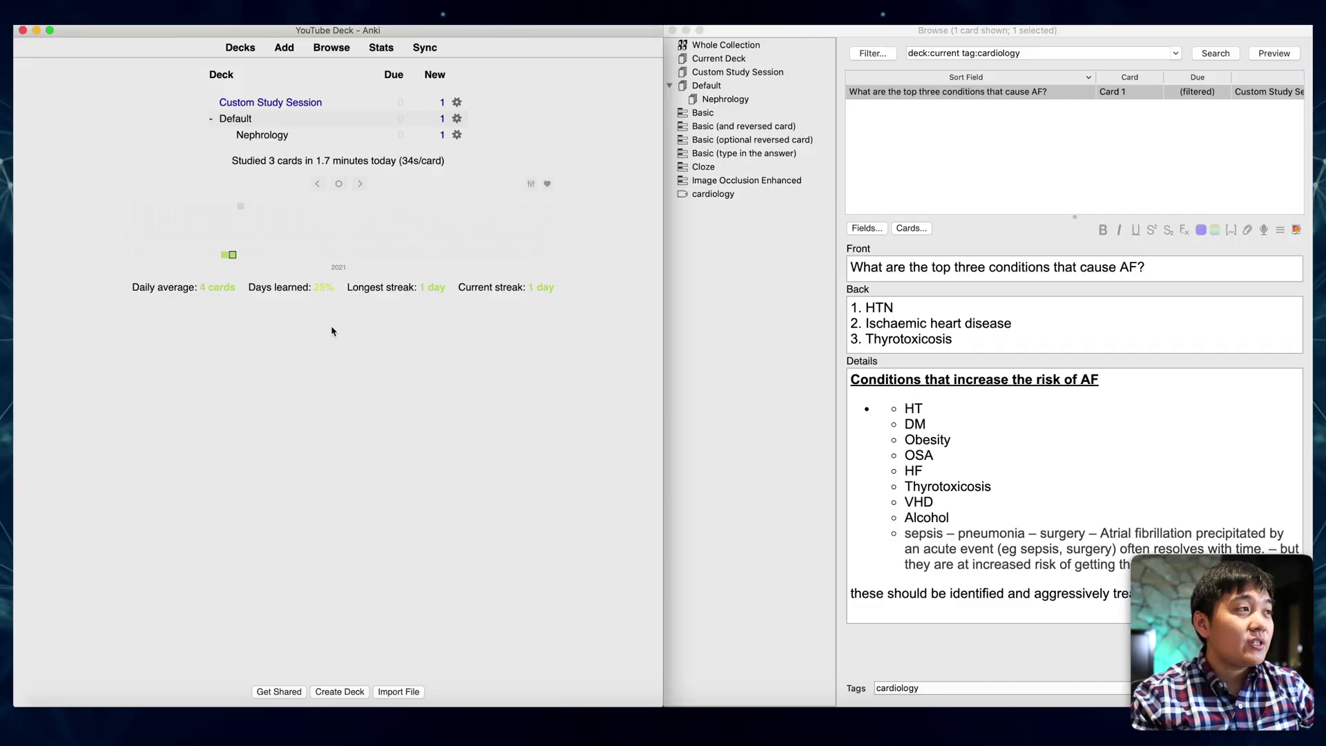
# - Start a new Basic note for the Nephrology deck and scroll the AF web page beside it
pyautogui.click(276, 135)
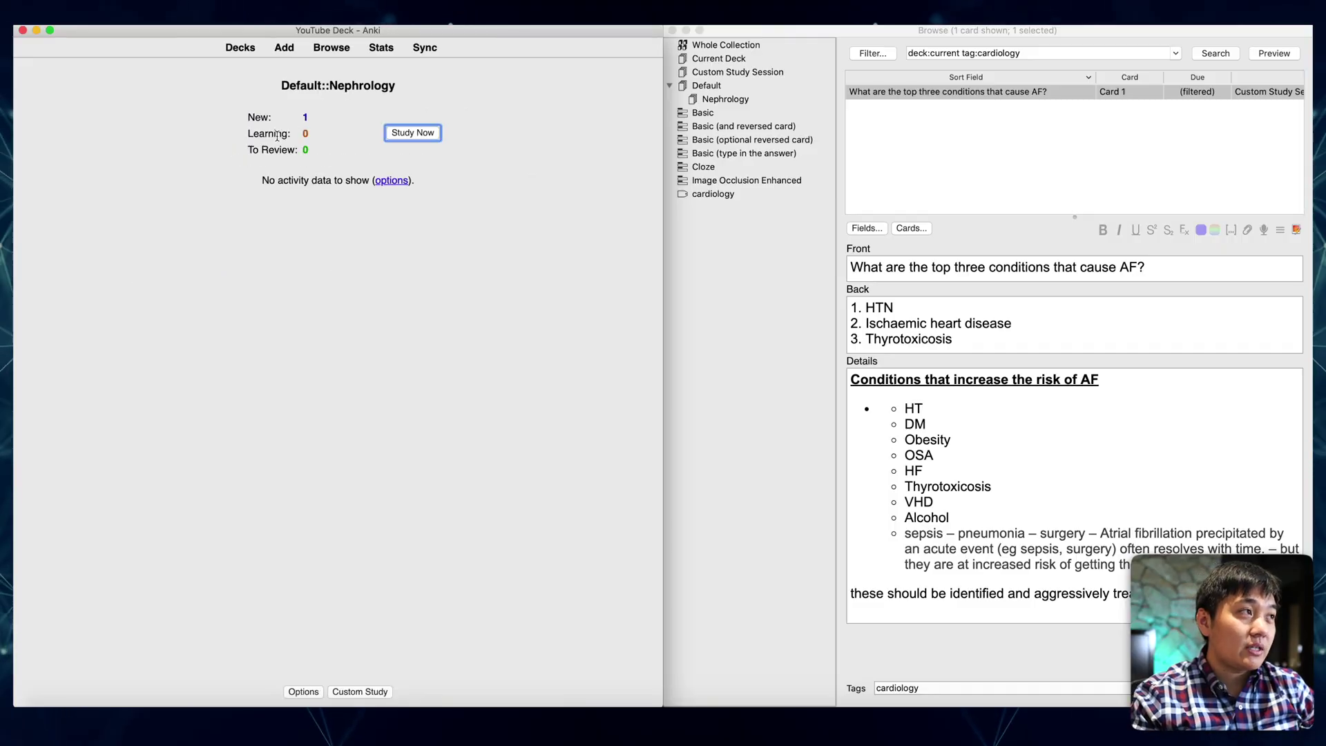
pyautogui.click(291, 54)
pyautogui.moveTo(635, 82); pyautogui.dragTo(470, 100)
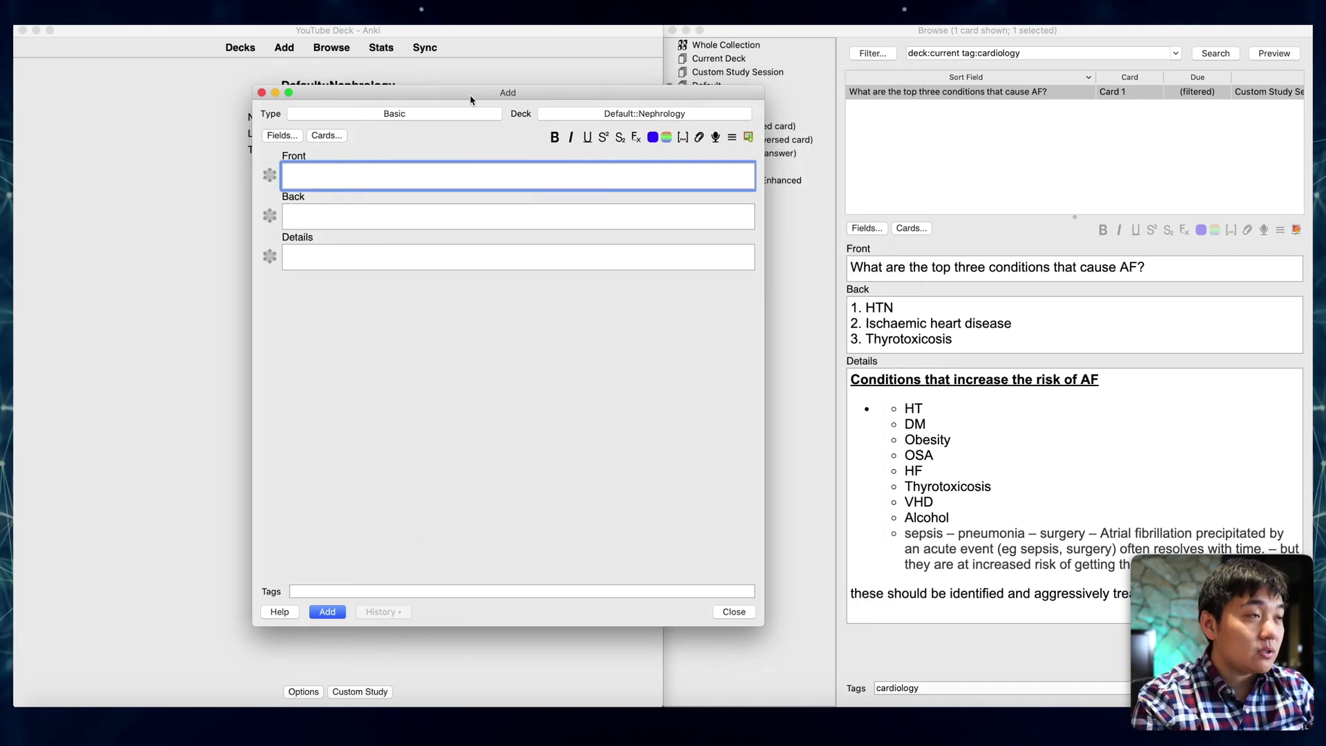
pyautogui.press('super+Tab')
pyautogui.scroll(-5, 876, 326)
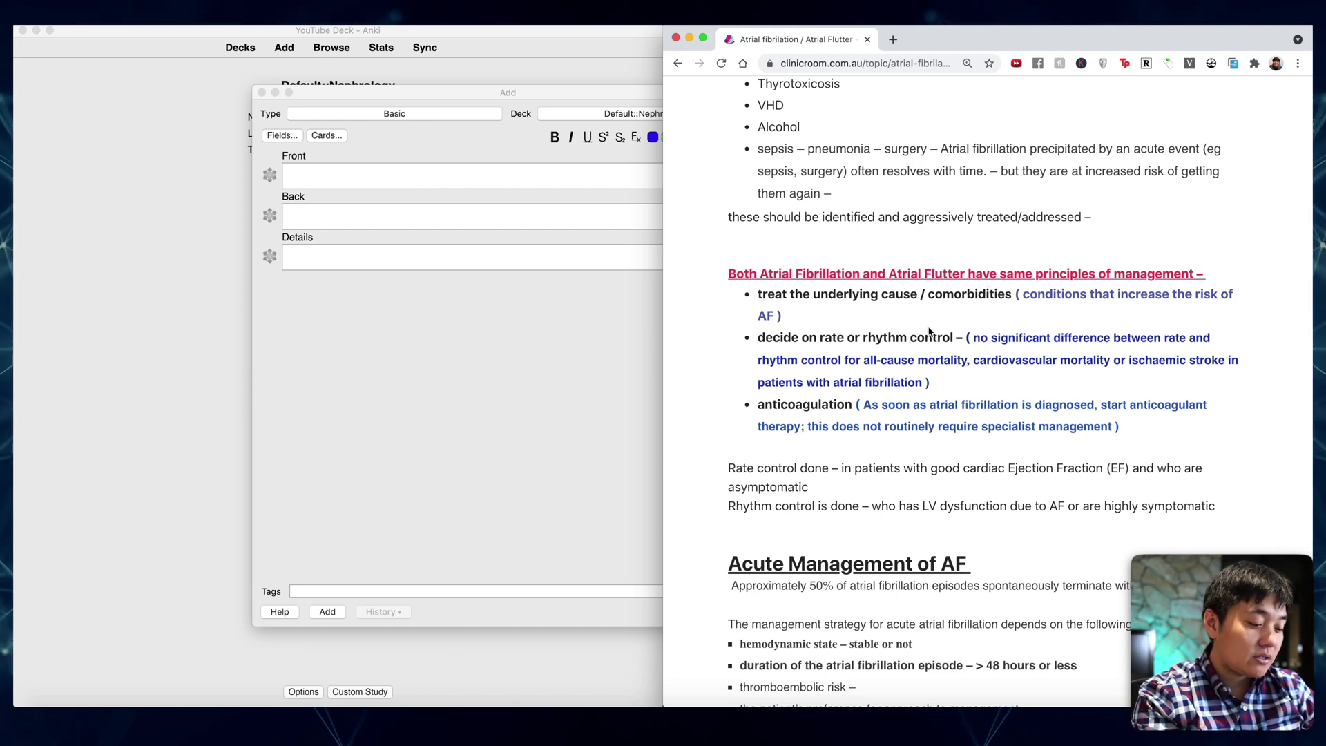
# - In System Preferences, select the Screenshots shortcut 'Copy picture of selected area to the clipboard'
pyautogui.press('super+space')
pyautogui.write('sys')
pyautogui.press('Return')
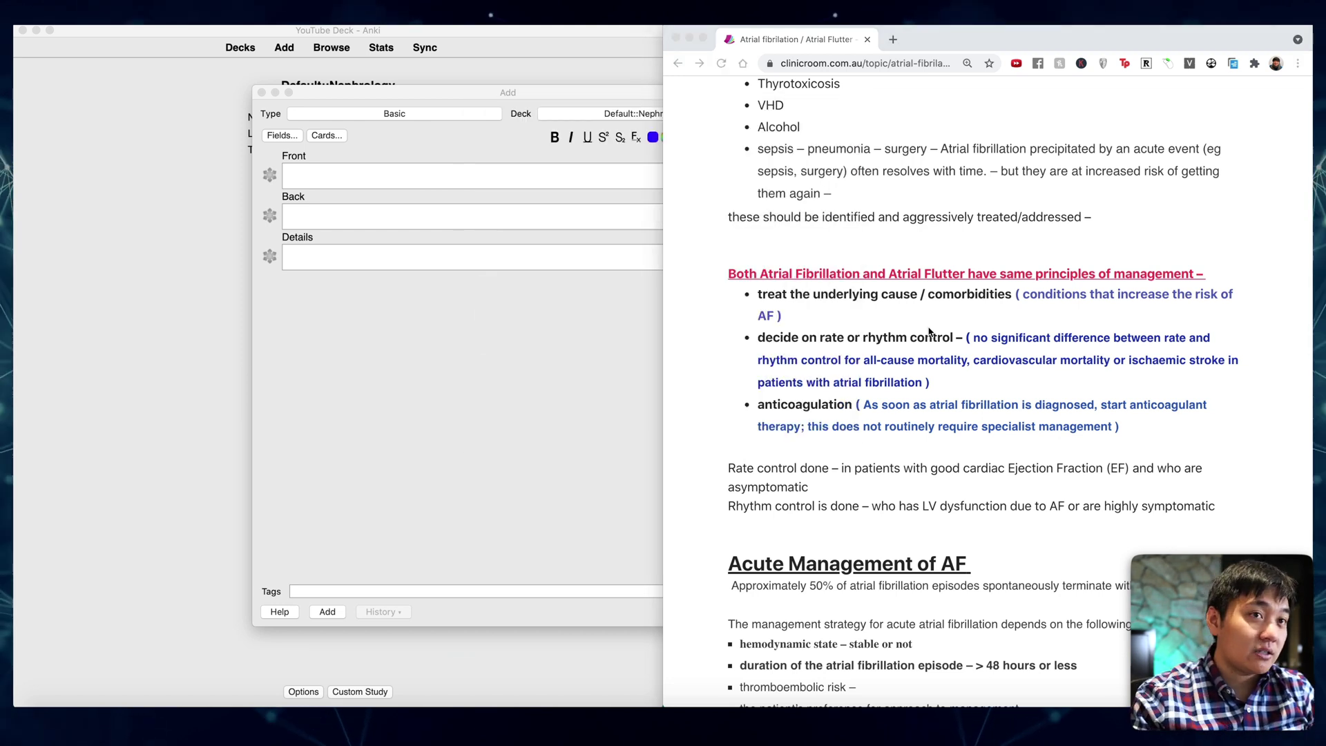
pyautogui.moveTo(852, 468); pyautogui.dragTo(998, 375)
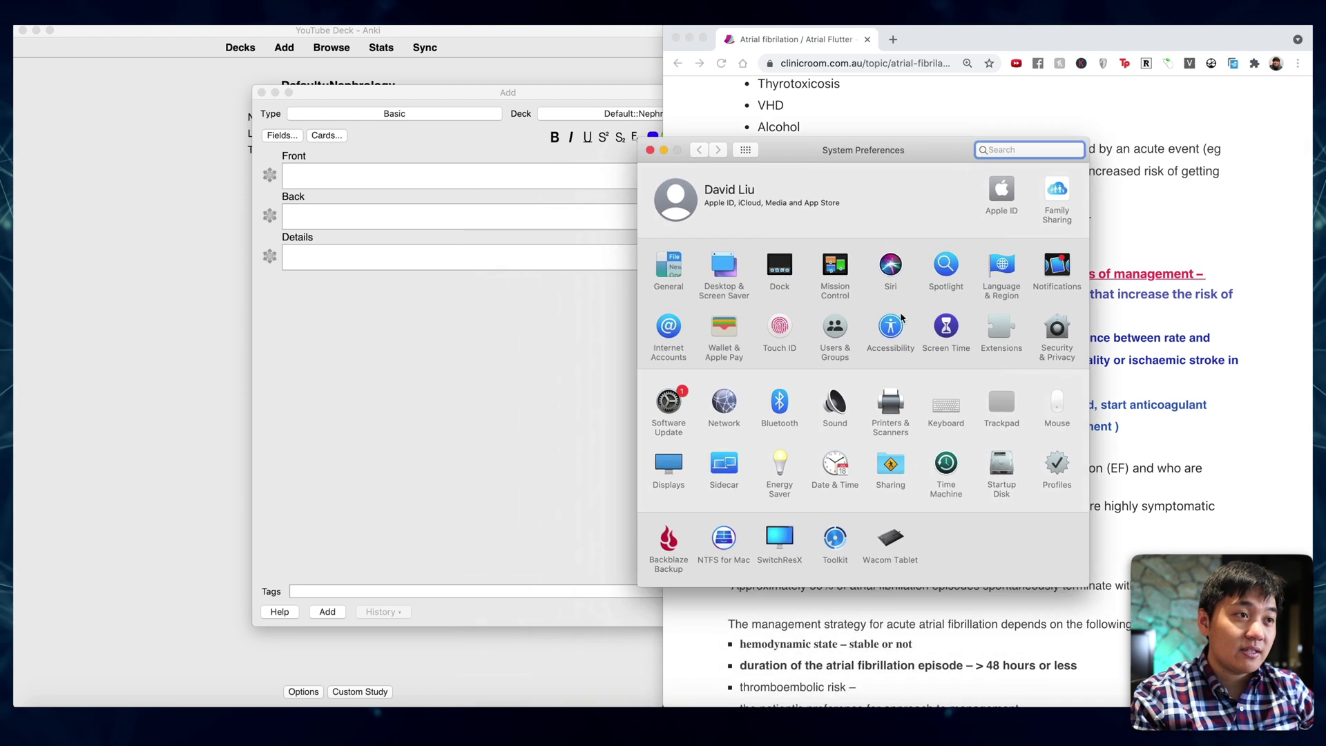
pyautogui.click(962, 413)
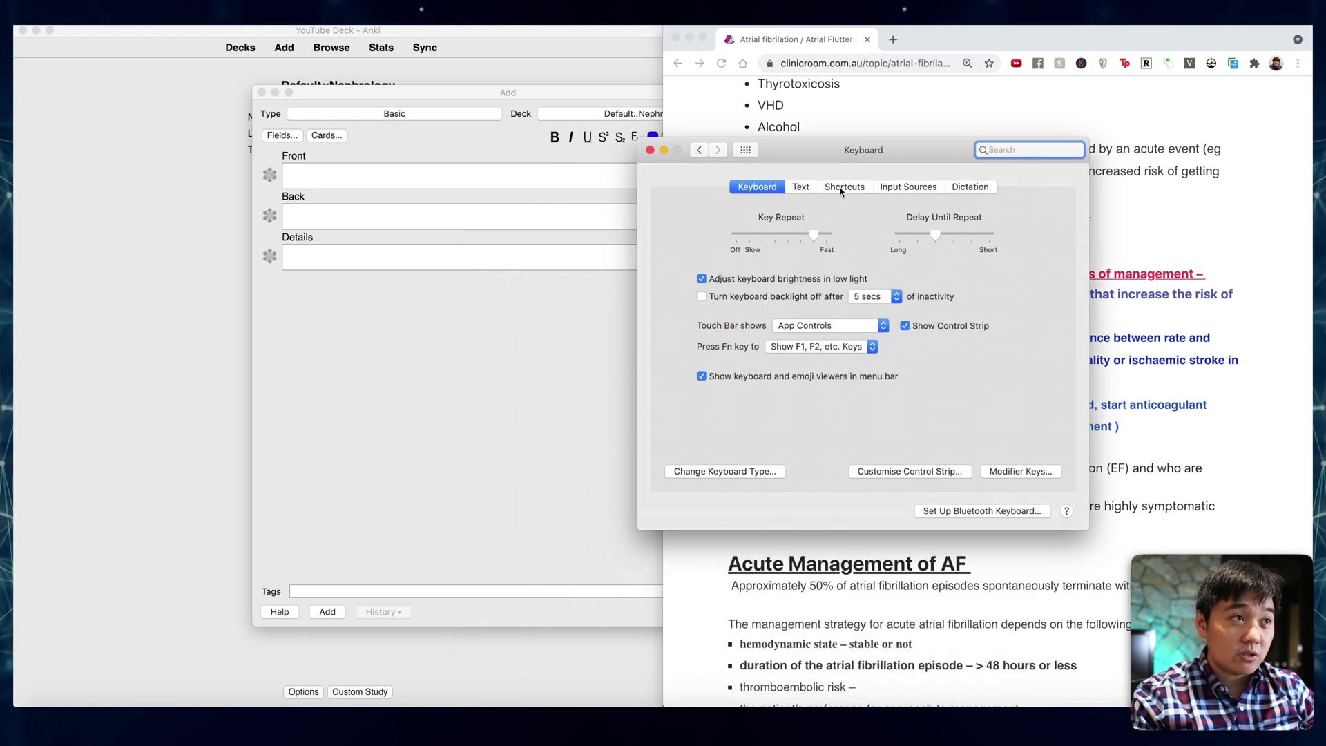
pyautogui.click(841, 190)
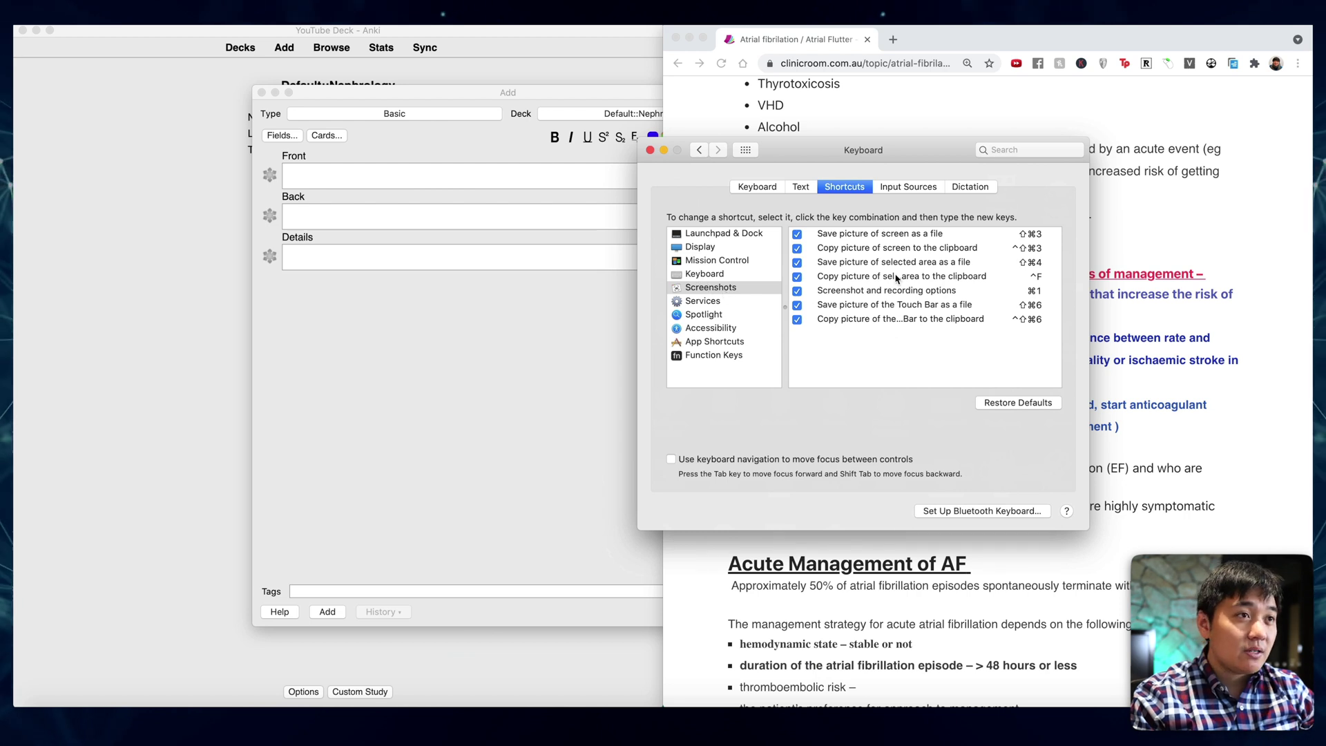
pyautogui.click(867, 277)
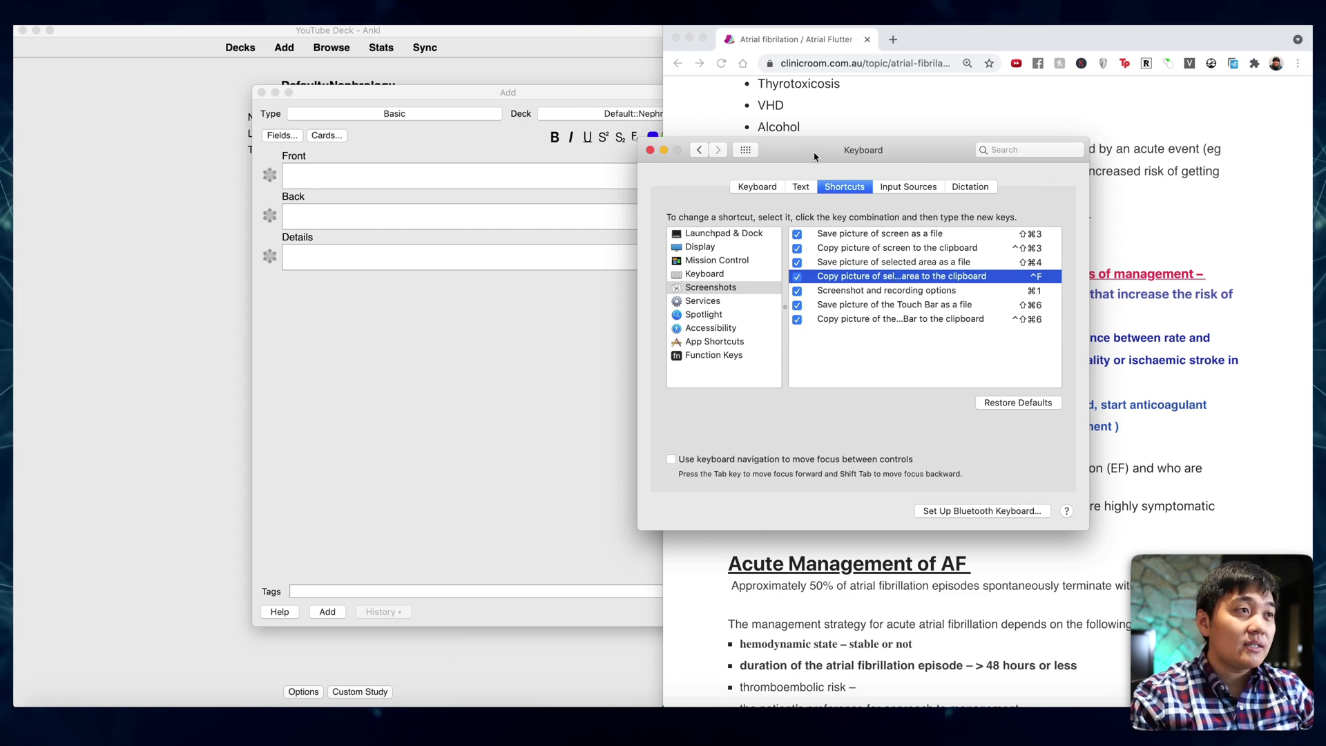
pyautogui.moveTo(814, 157); pyautogui.dragTo(841, 156)
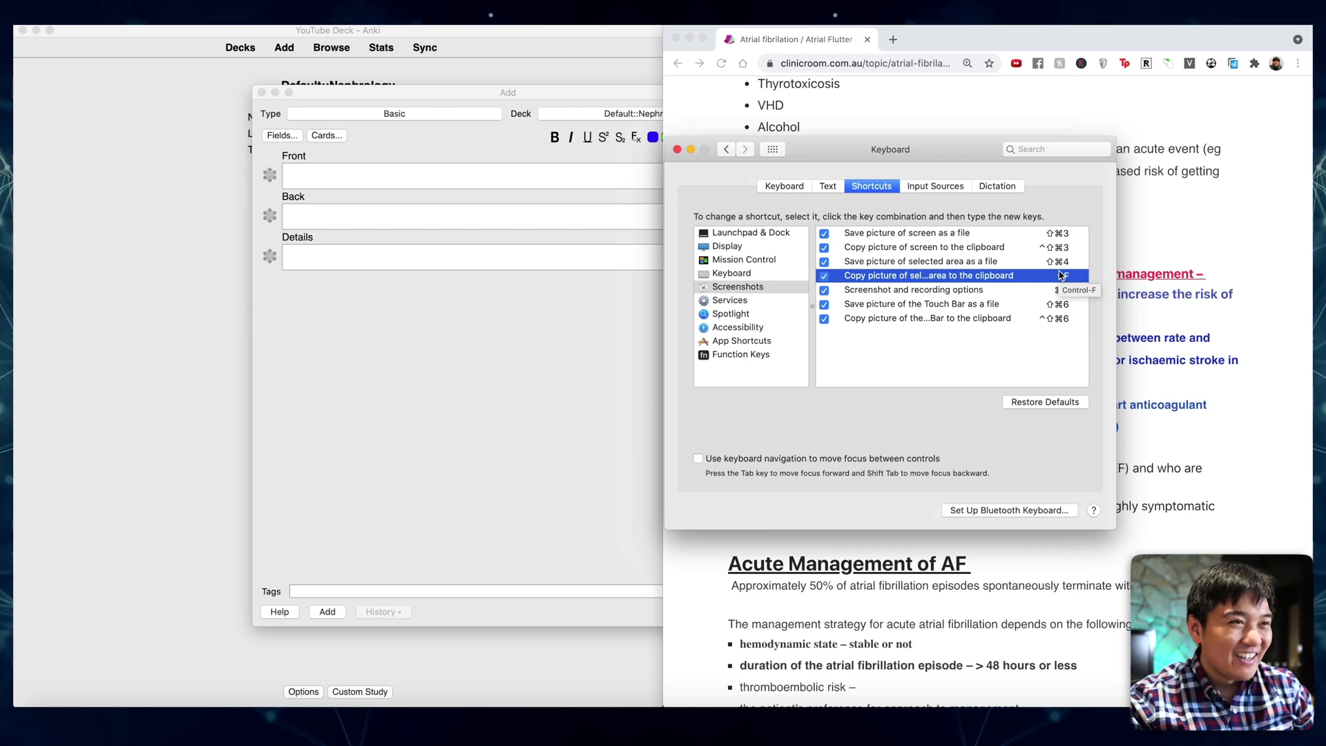
# - Test-capture the shortcuts list, paste it into the card's Back, then undo it
pyautogui.hotkey('ctrl', 'f')
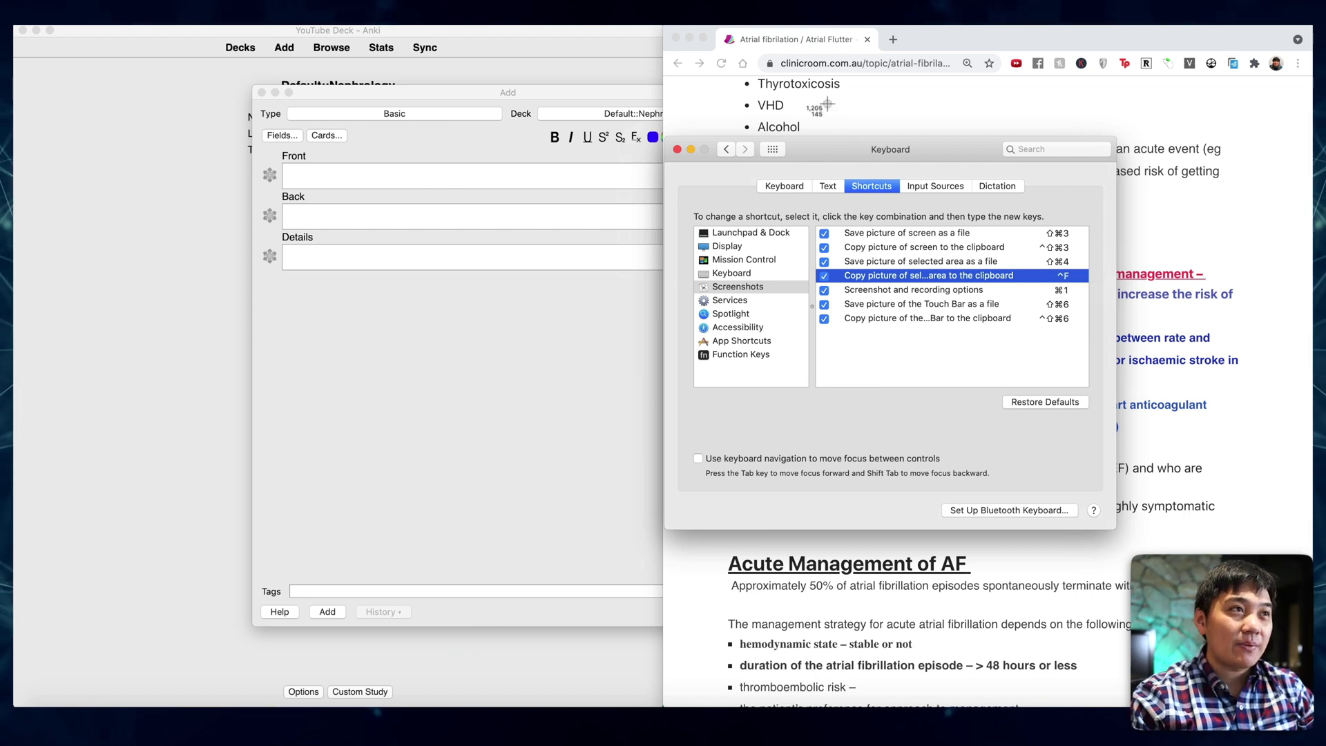
pyautogui.moveTo(816, 96); pyautogui.dragTo(1234, 440)
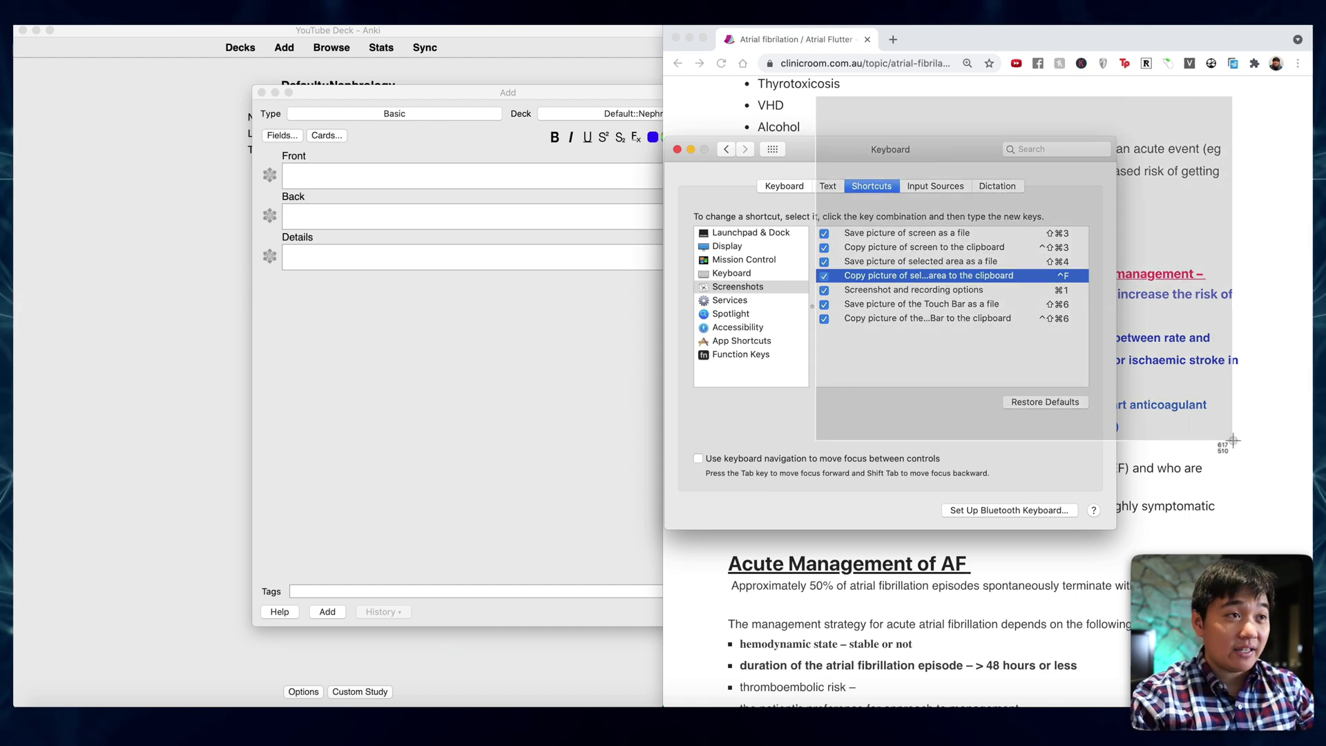
pyautogui.moveTo(1233, 440); pyautogui.dragTo(1233, 441)
pyautogui.click(446, 206)
pyautogui.press('super+v')
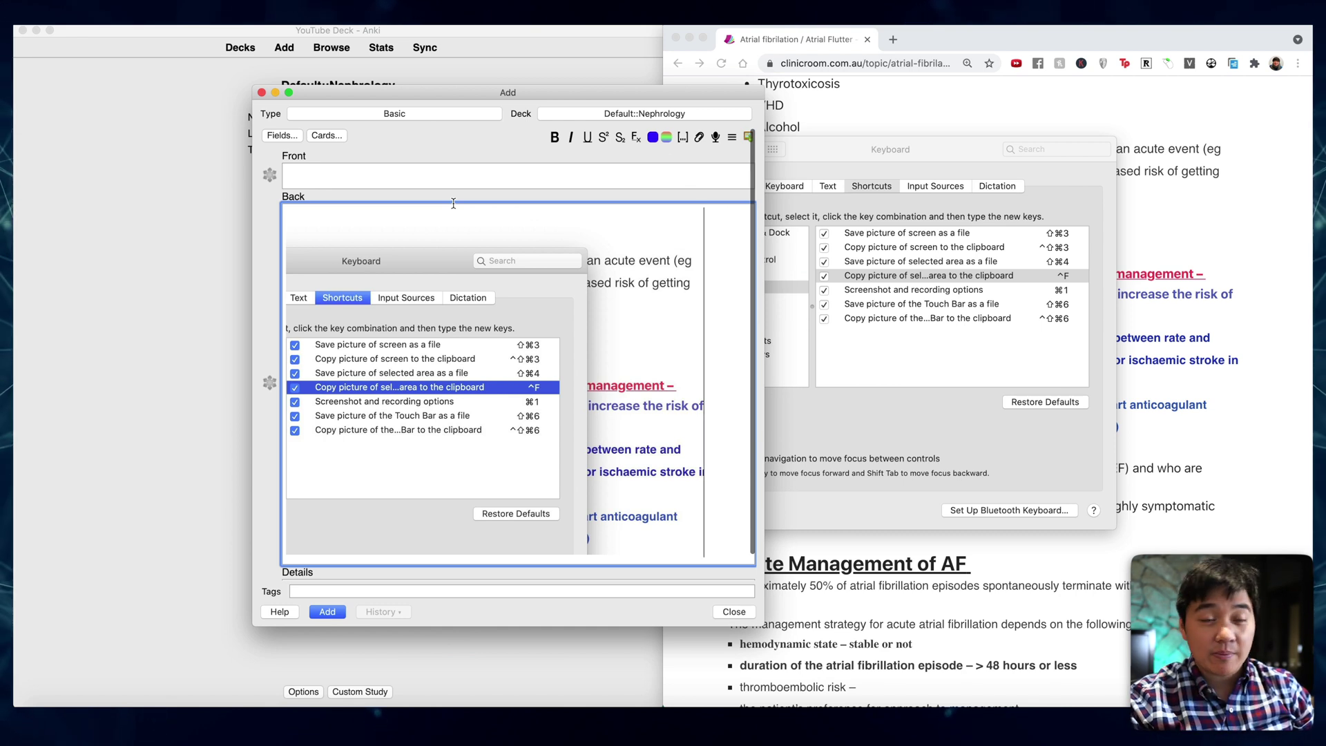
pyautogui.press('super+z')
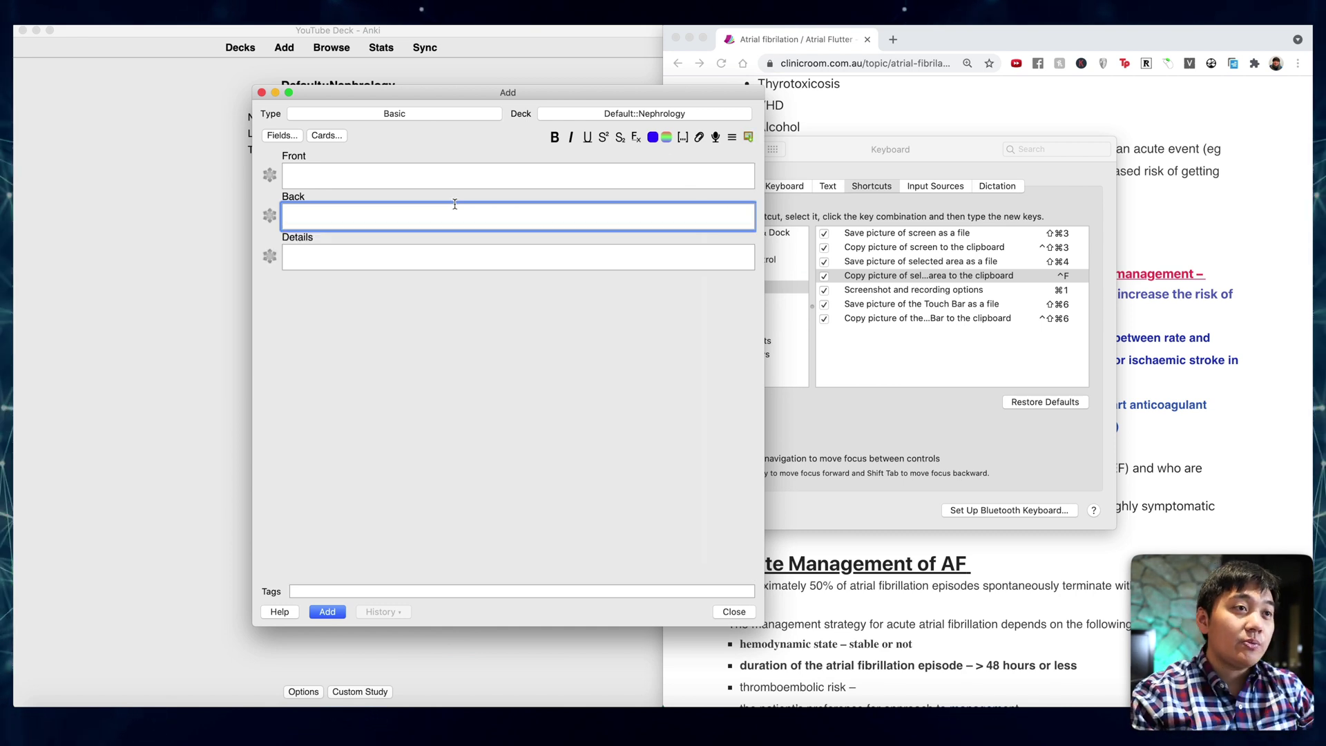
# - Capture a region of the AF web page and paste it into the Back field
pyautogui.click(1077, 308)
pyautogui.scroll(-5, 1077, 307)
pyautogui.scroll(-2, 916, 295)
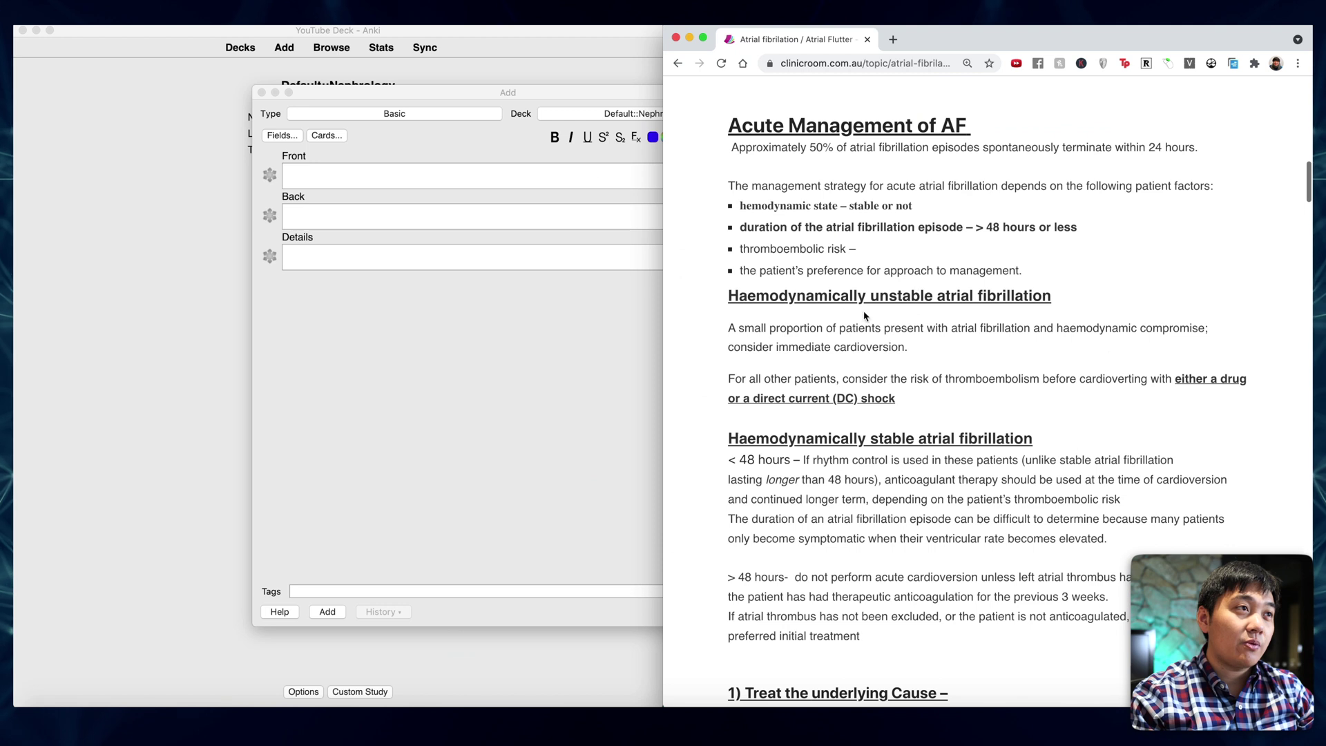
pyautogui.moveTo(698, 102); pyautogui.dragTo(1259, 659)
pyautogui.click(408, 215)
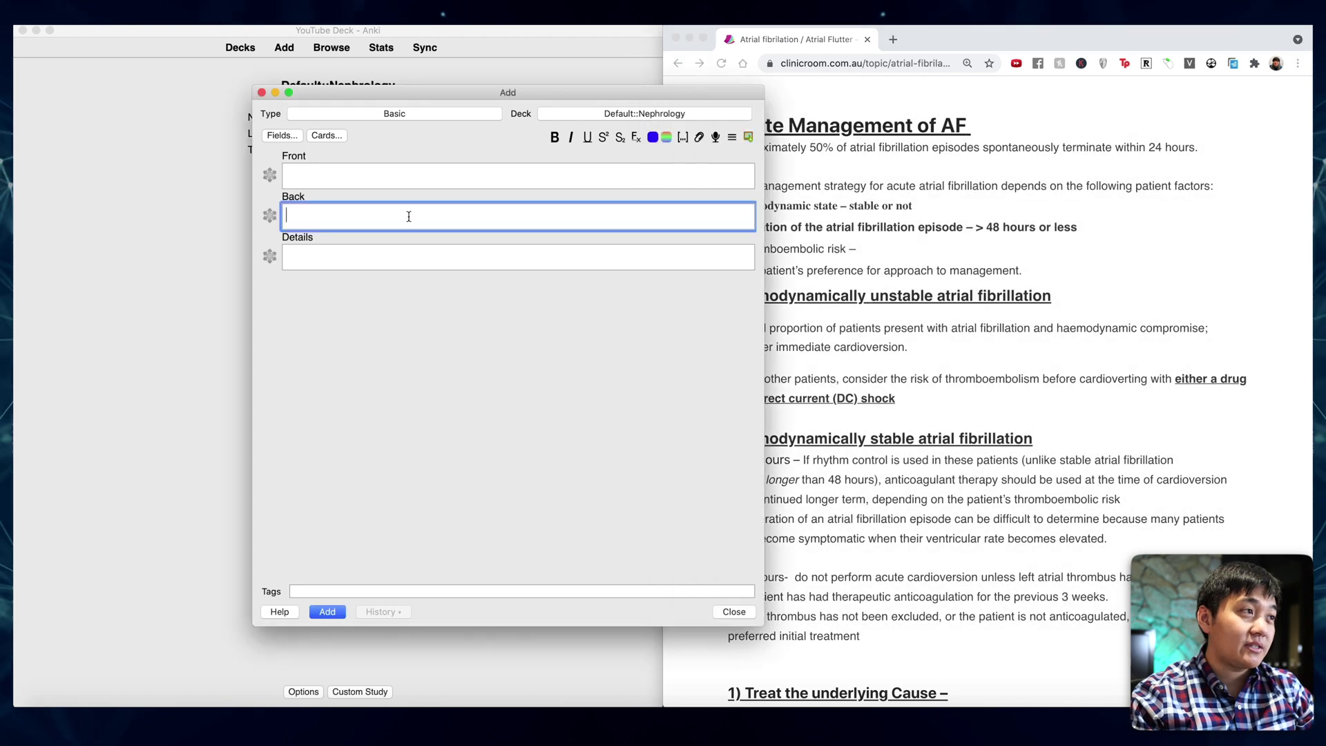
pyautogui.press('super+v')
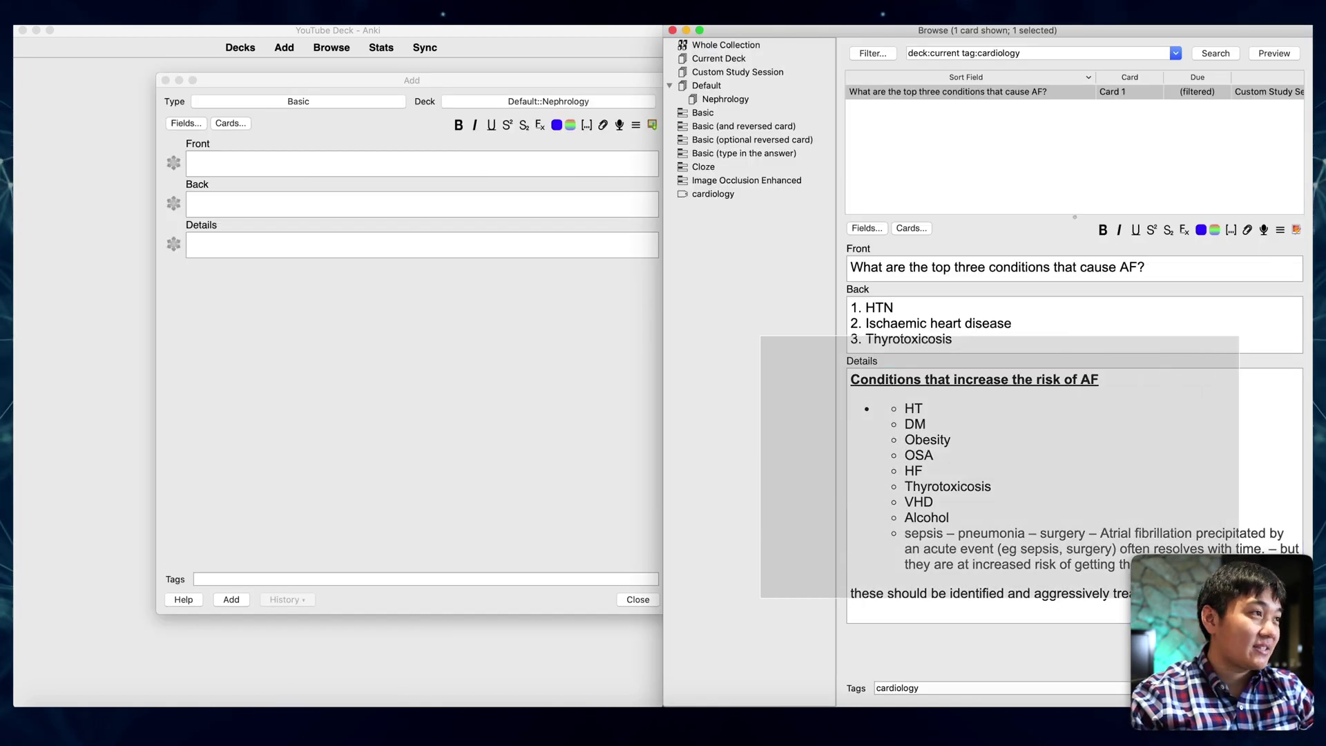
# - Paste the AF risk-factor screenshot into Back and type the Front 'conditions that increase hte risk'
pyautogui.click(278, 205)
pyautogui.press('super+v')
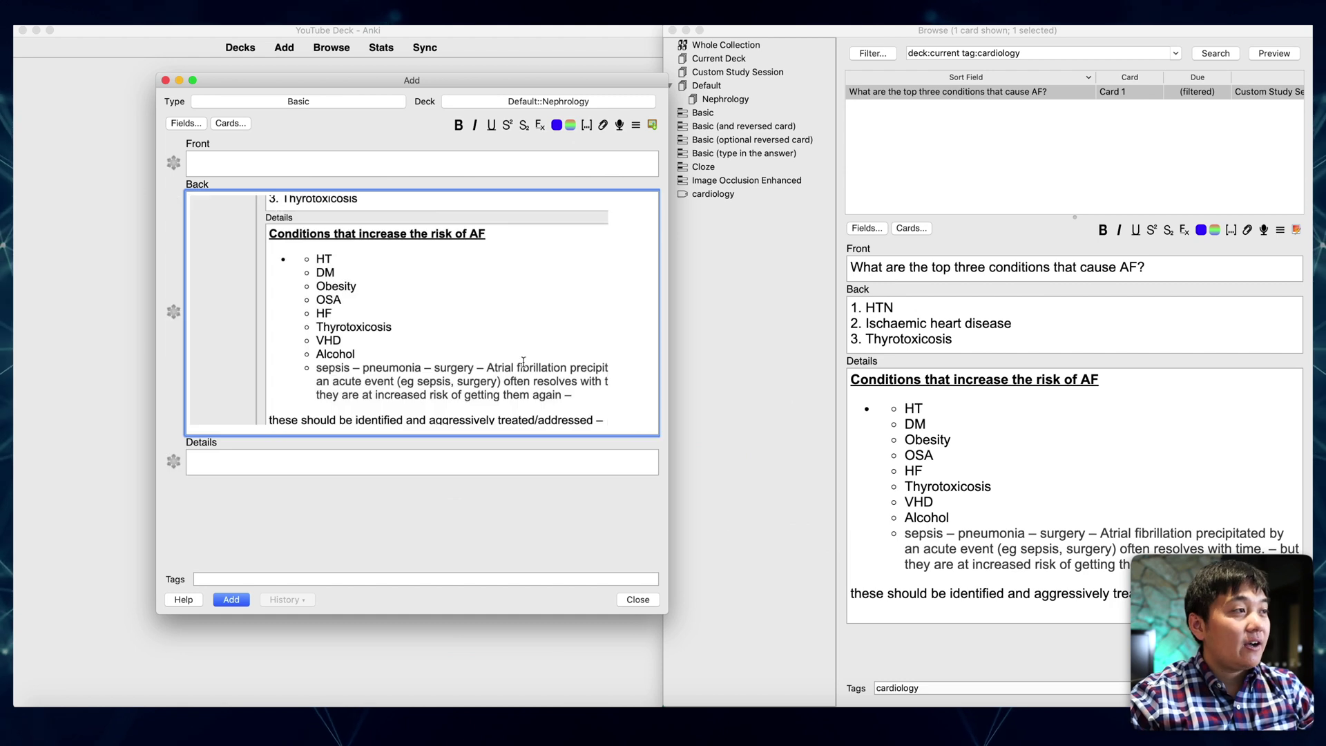
pyautogui.click(285, 168)
pyautogui.write('conditi')
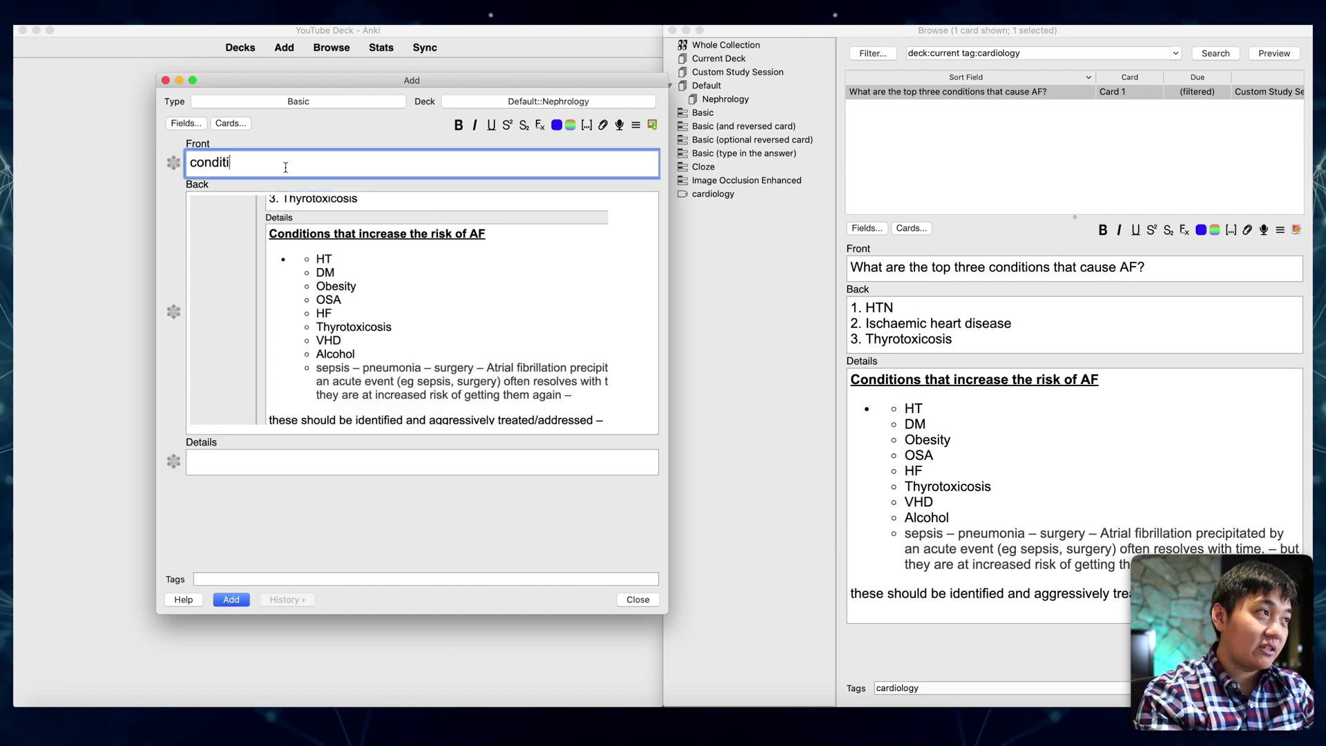
pyautogui.write('ons that increase hte')
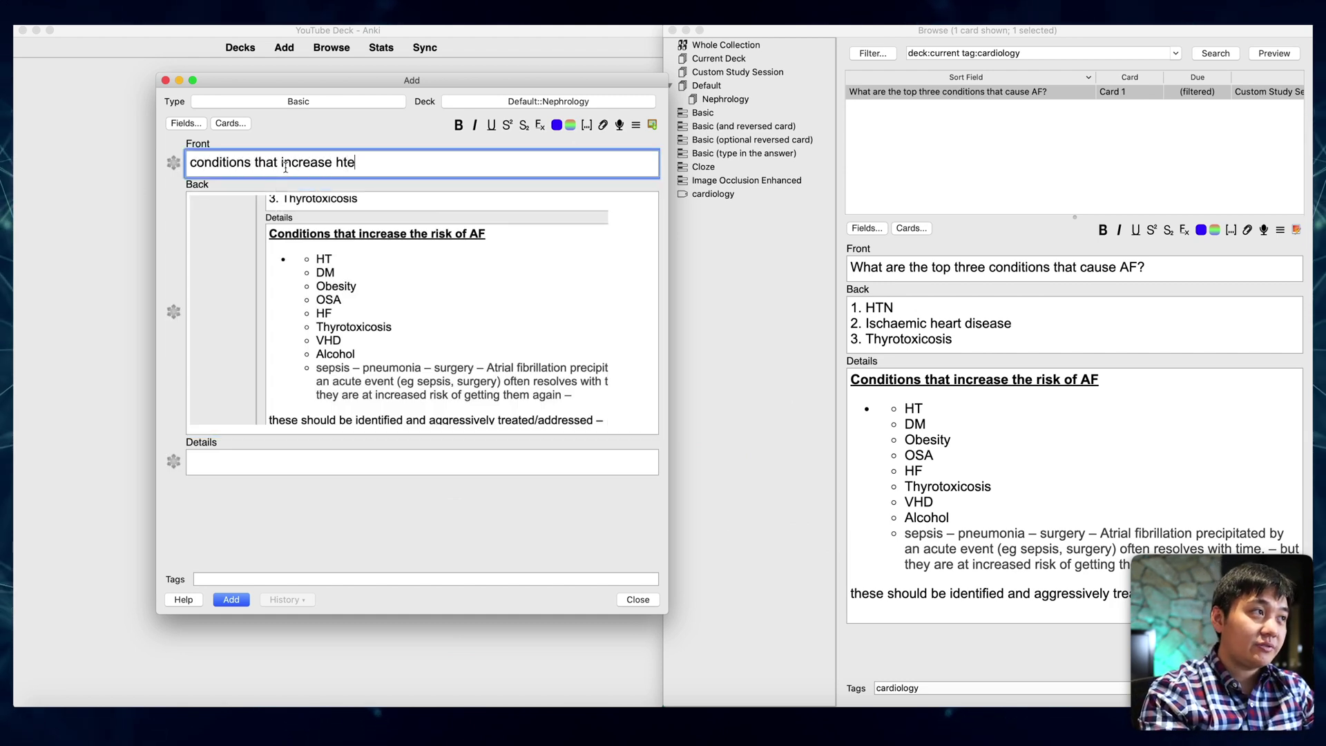
pyautogui.write('risk of AF')
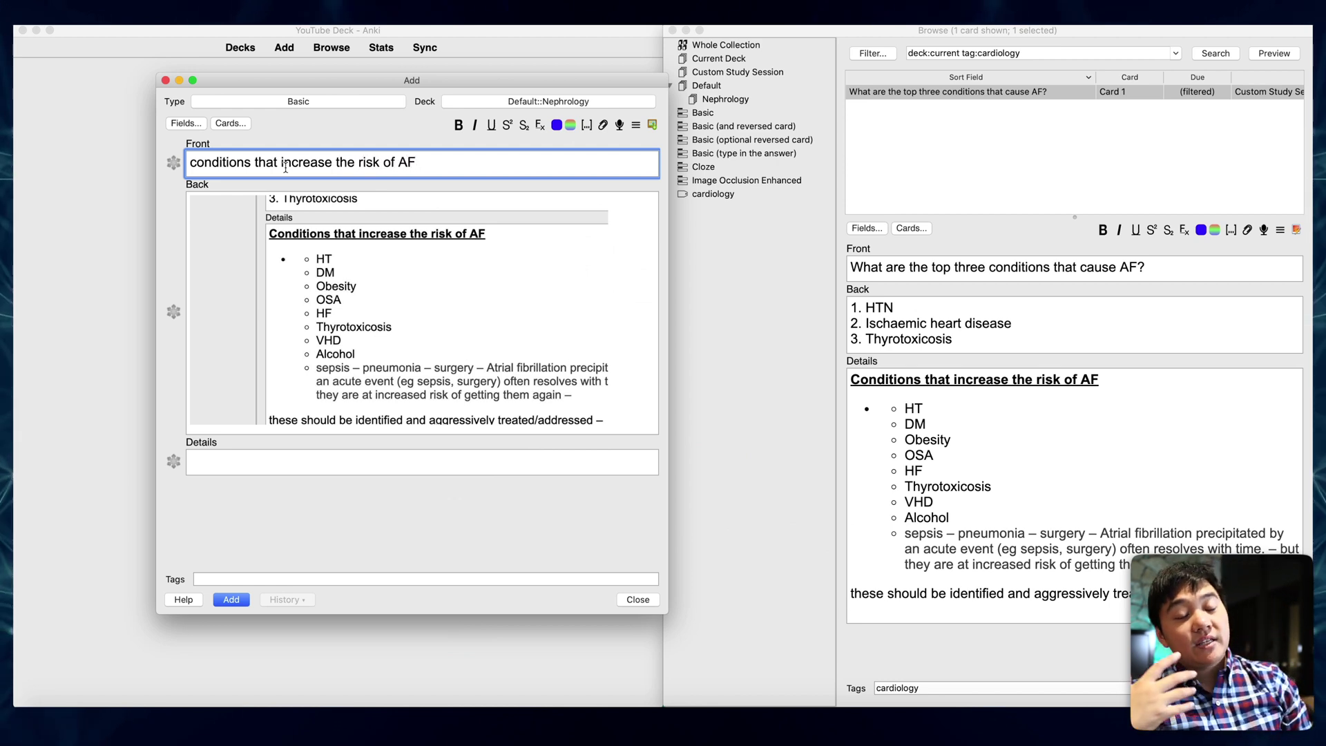
pyautogui.click(372, 294)
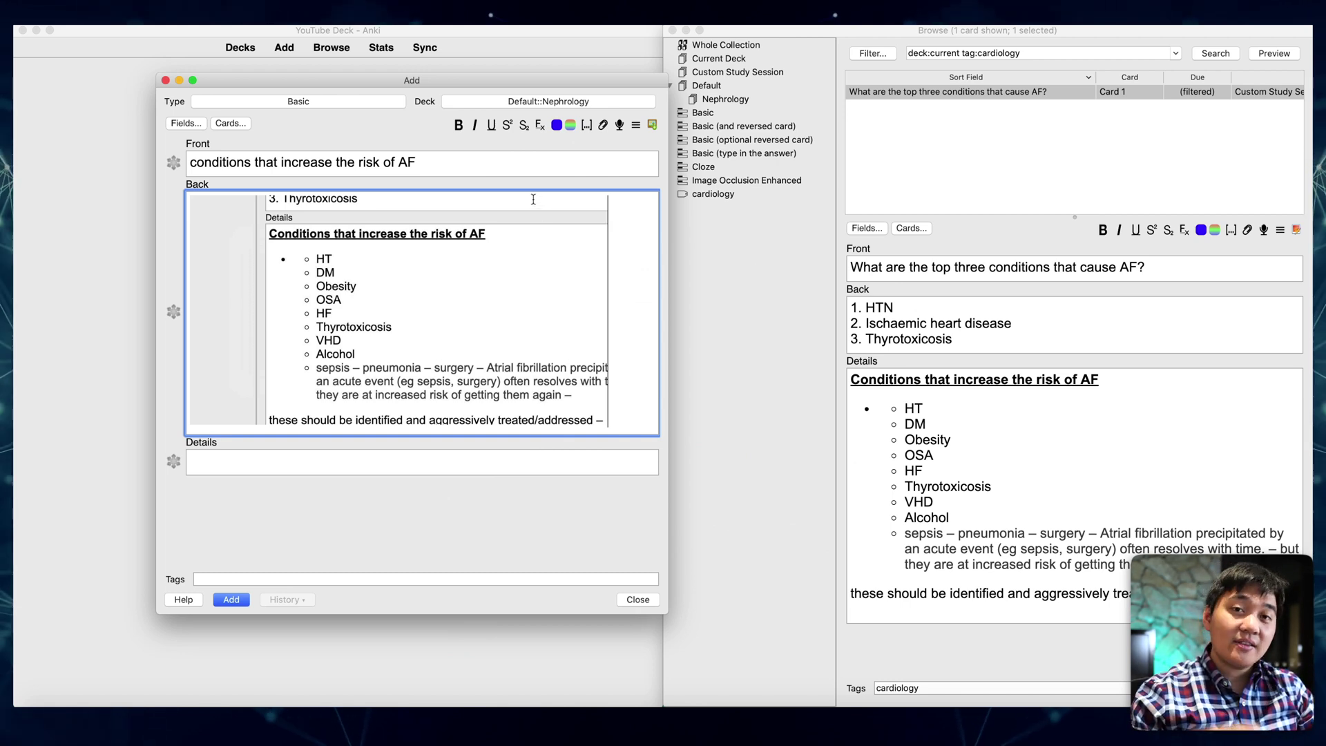
# - Open the screenshot in Image Occlusion Enhanced and delete the existing mask rectangles
pyautogui.click(652, 125)
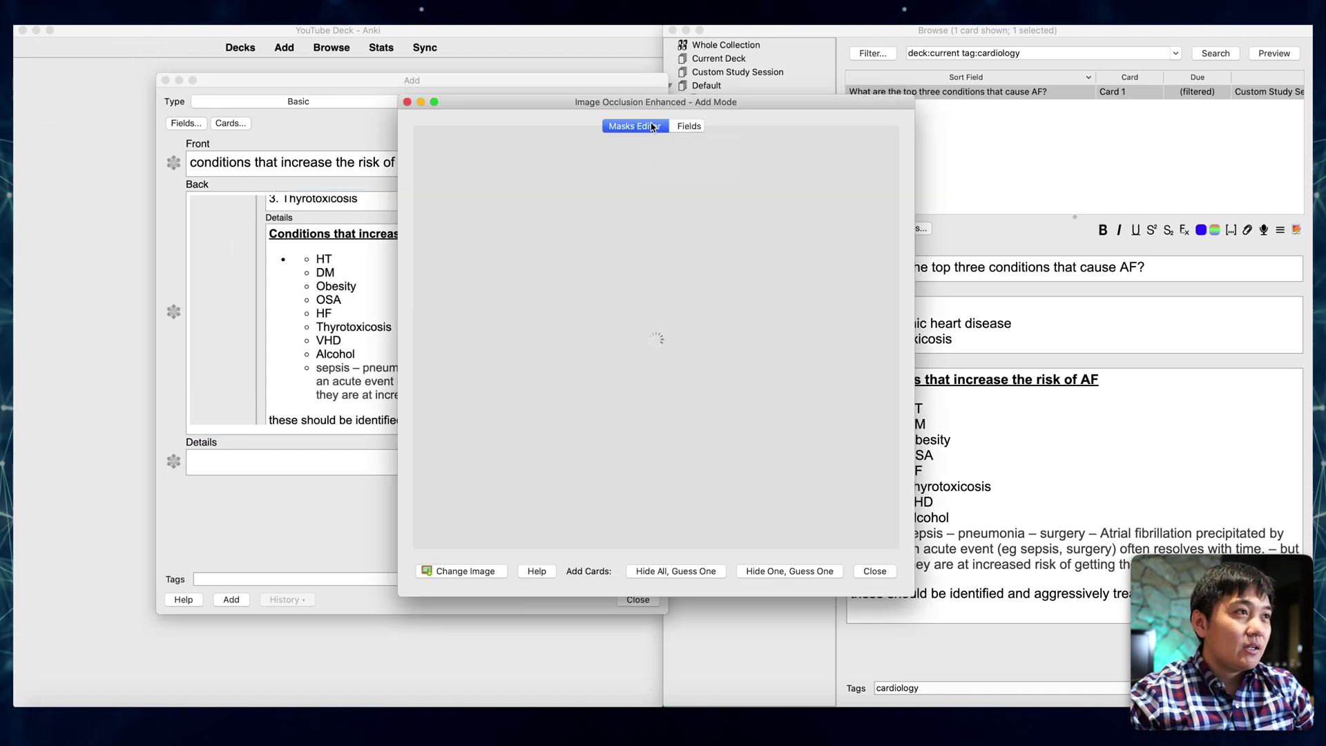
pyautogui.moveTo(624, 105); pyautogui.dragTo(628, 89)
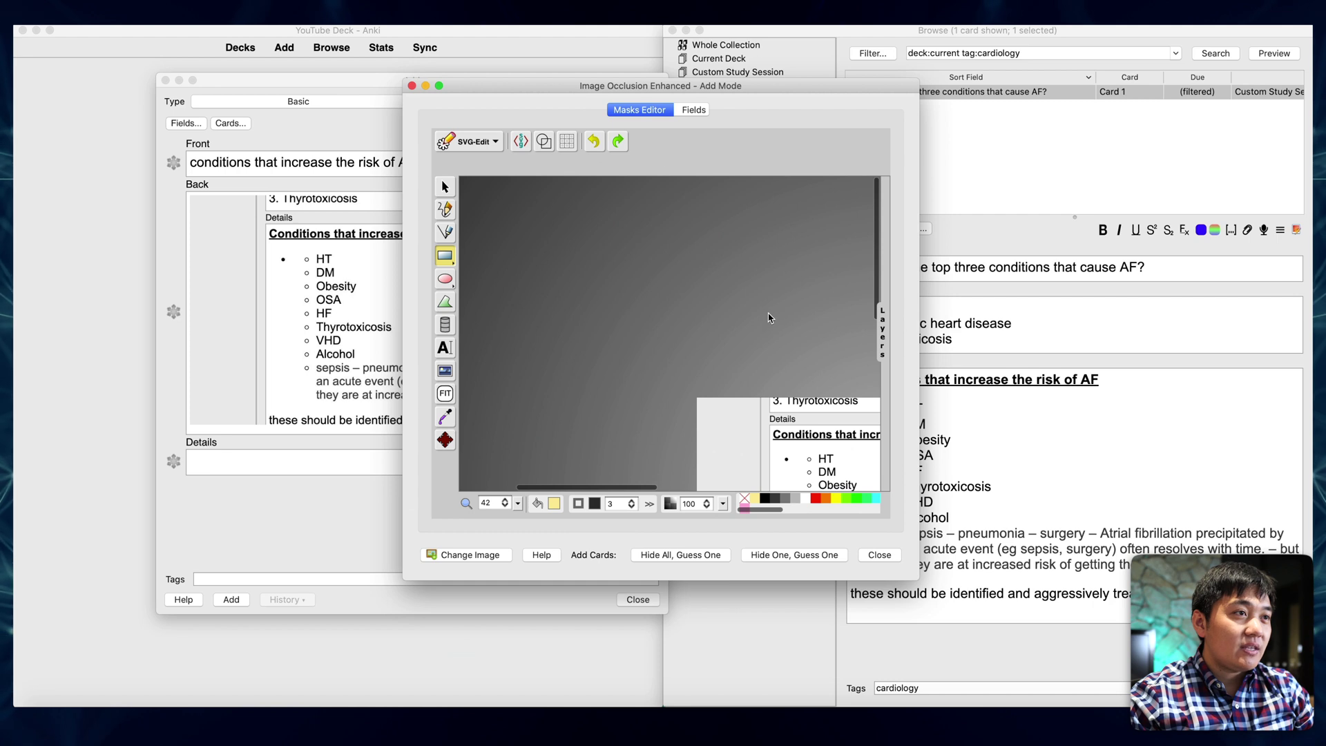
pyautogui.scroll(-5, 771, 317)
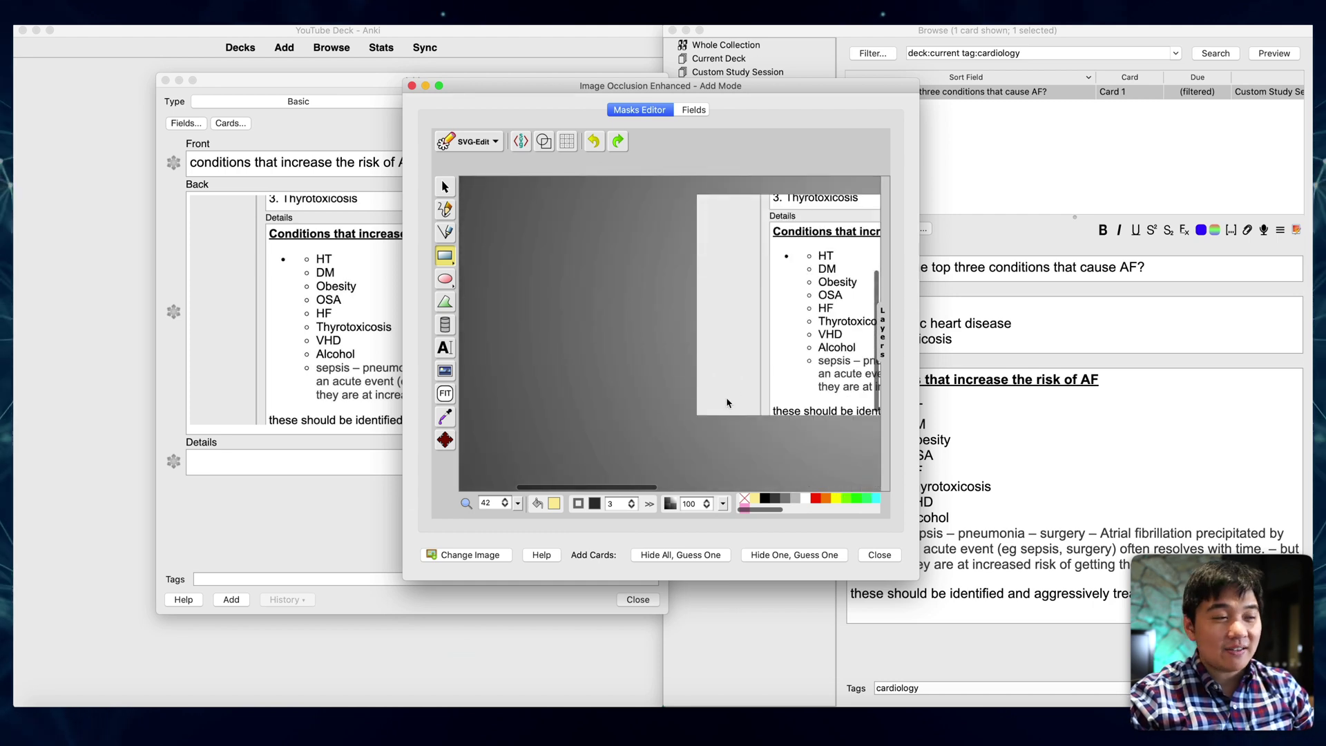
pyautogui.moveTo(640, 488)
pyautogui.mouseDown()
pyautogui.moveTo(735, 471)
pyautogui.moveTo(777, 358)
pyautogui.moveTo(752, 359)
pyautogui.mouseUp()
pyautogui.moveTo(773, 338); pyautogui.dragTo(717, 438)
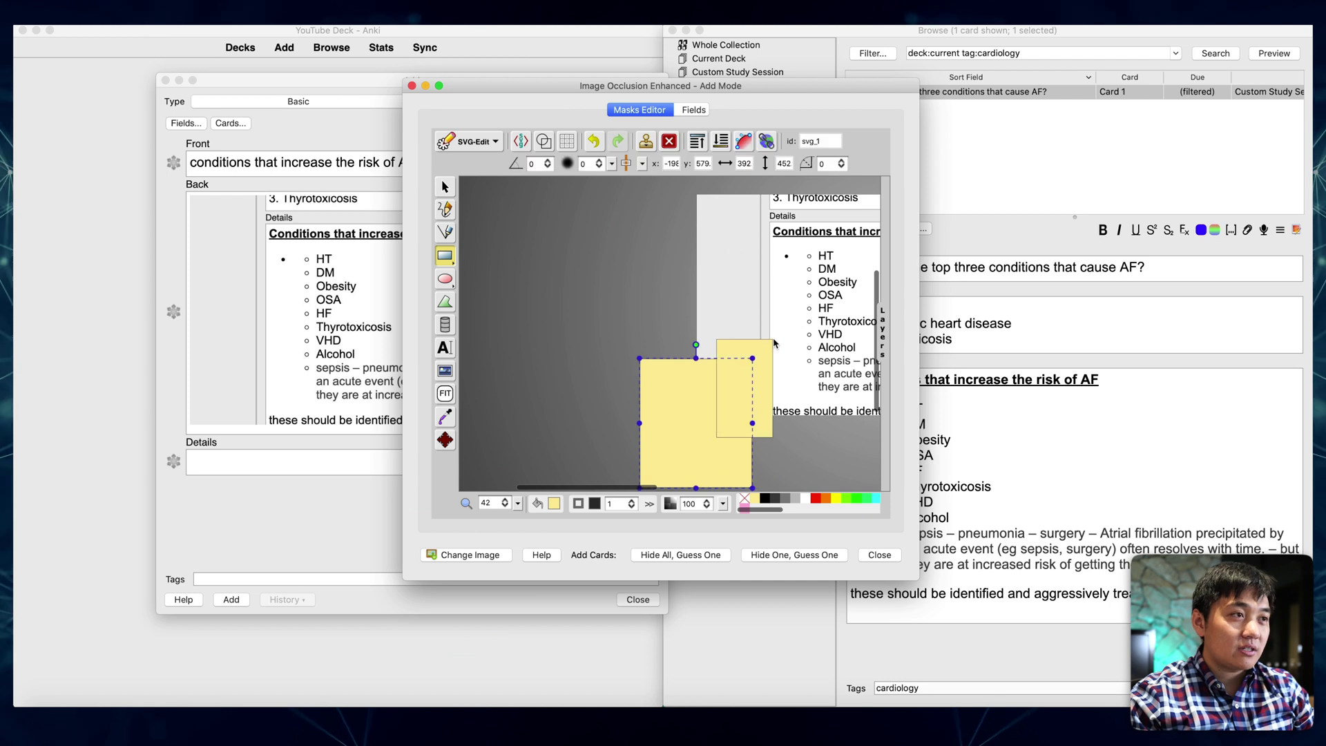
pyautogui.press('Delete')
pyautogui.click(714, 397)
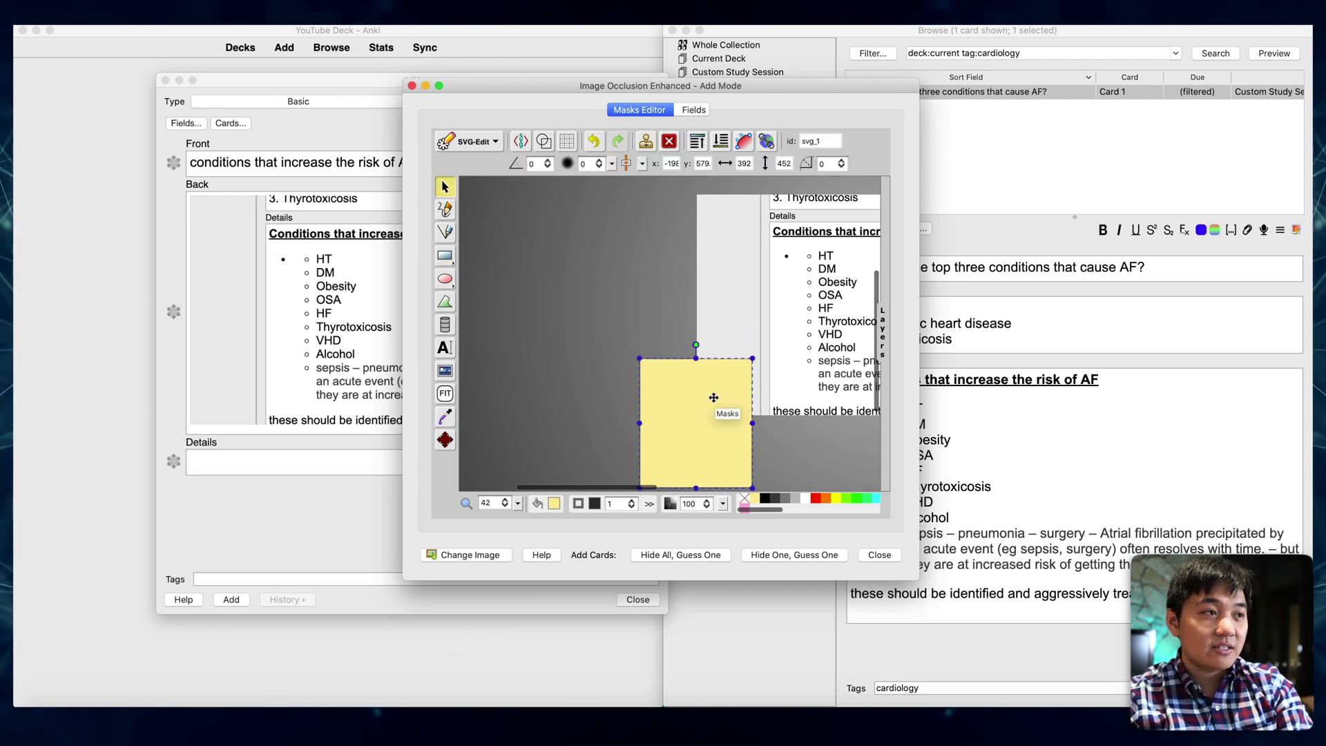
pyautogui.press('Delete')
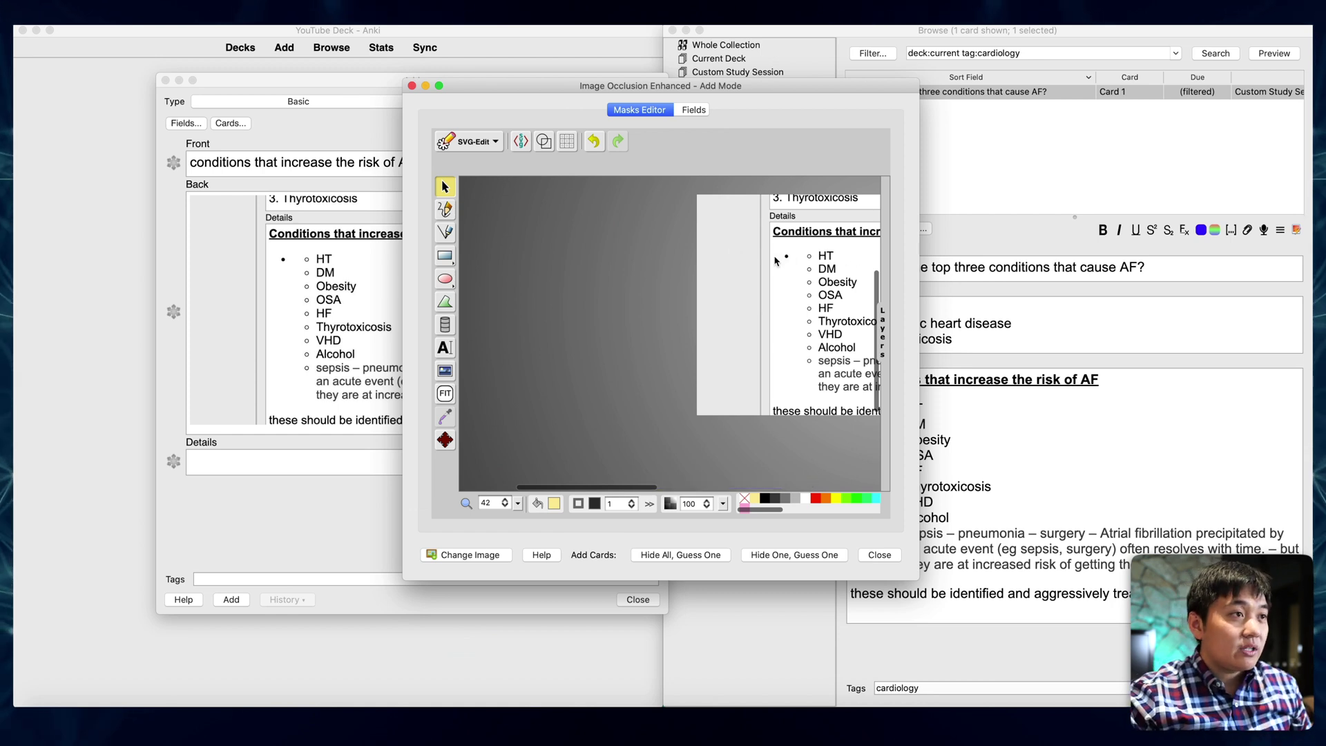
pyautogui.hscroll(5, 775, 260)
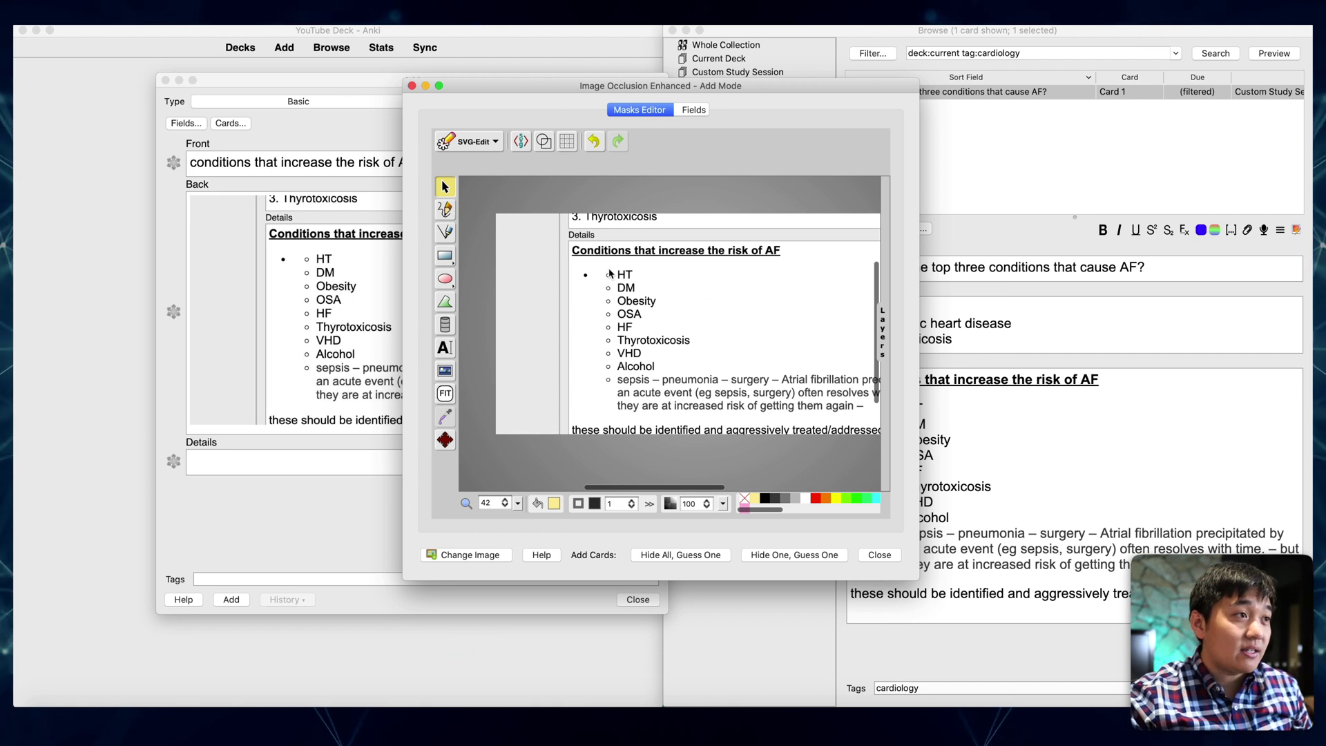
# - Draw a rectangle mask over HT and generate Hide One, Guess One cards
pyautogui.click(445, 256)
pyautogui.moveTo(601, 263); pyautogui.dragTo(665, 297)
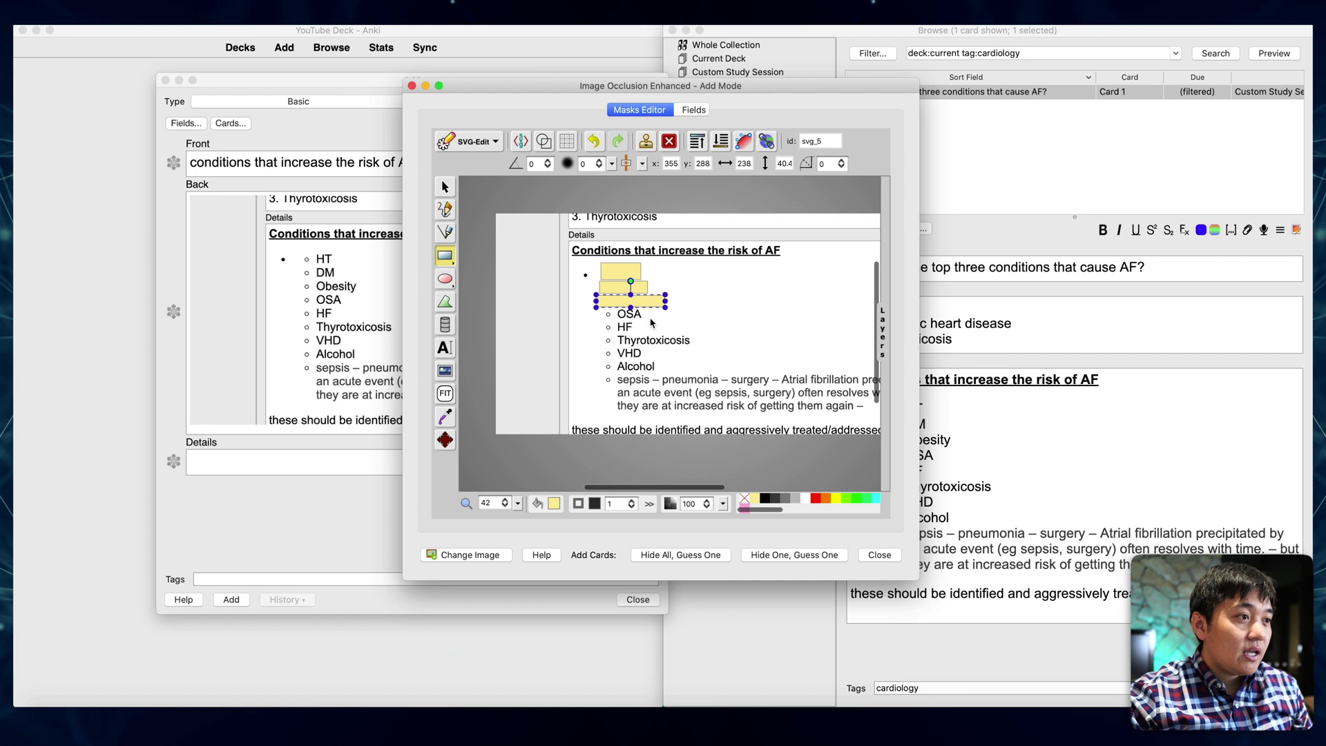
pyautogui.click(781, 555)
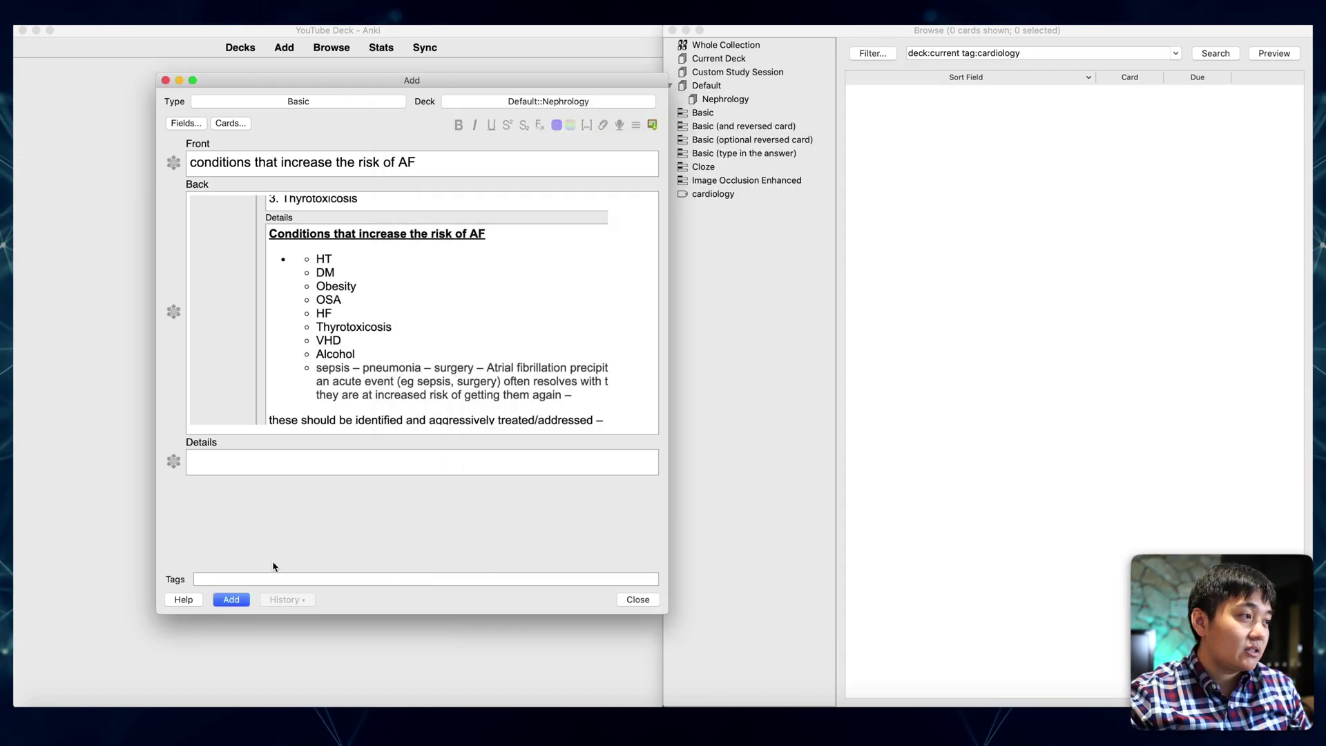
# - Add the AF risk-factor note, close the Add window, and start studying Nephrology
pyautogui.click(231, 600)
pyautogui.click(621, 599)
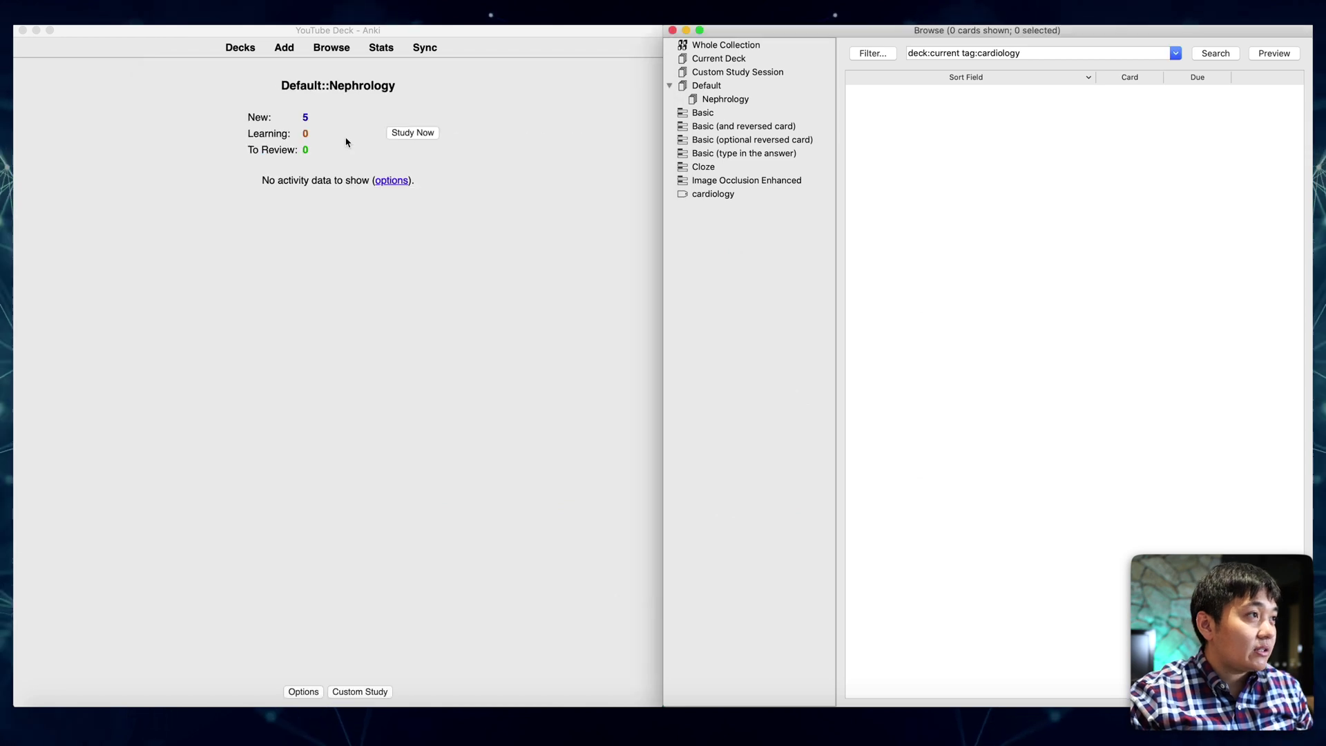
pyautogui.click(414, 135)
# - Review the new cards, revealing the masked HT answer, then open a fresh Add form
pyautogui.press('space')
pyautogui.press('space')
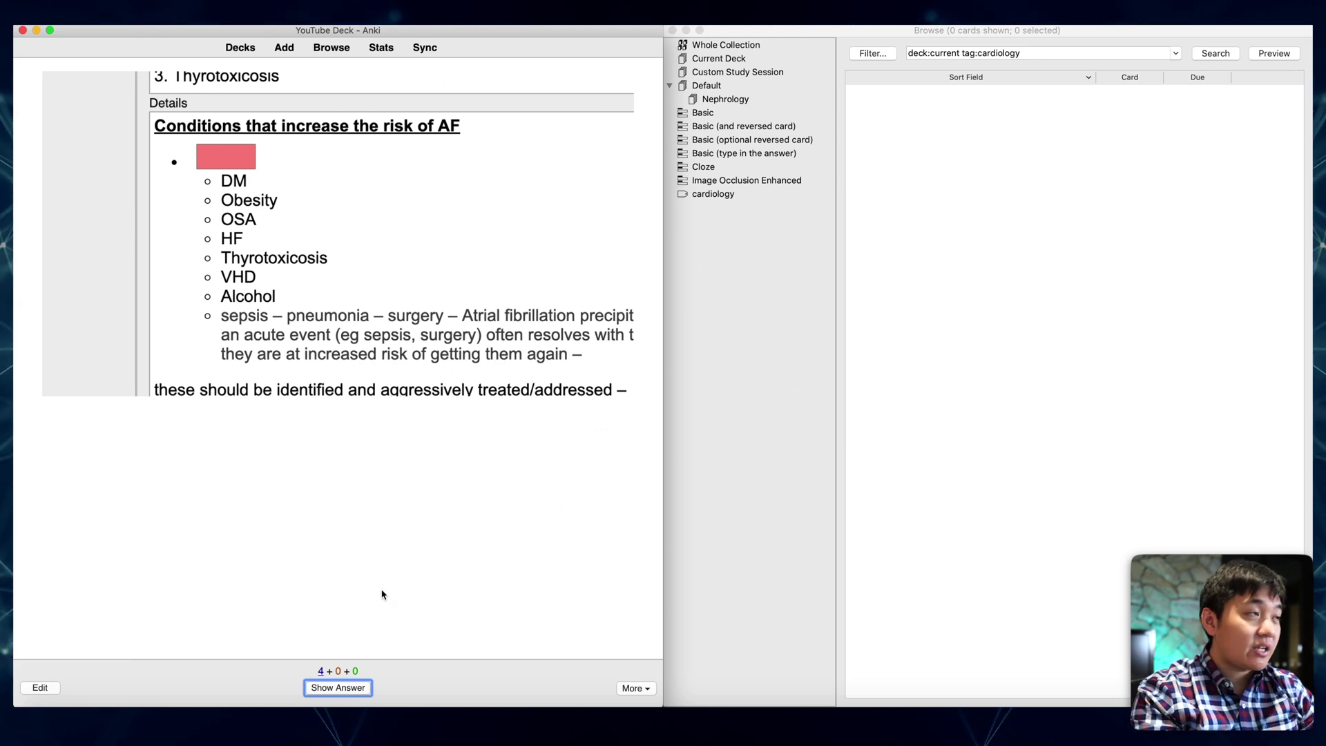
pyautogui.press('space')
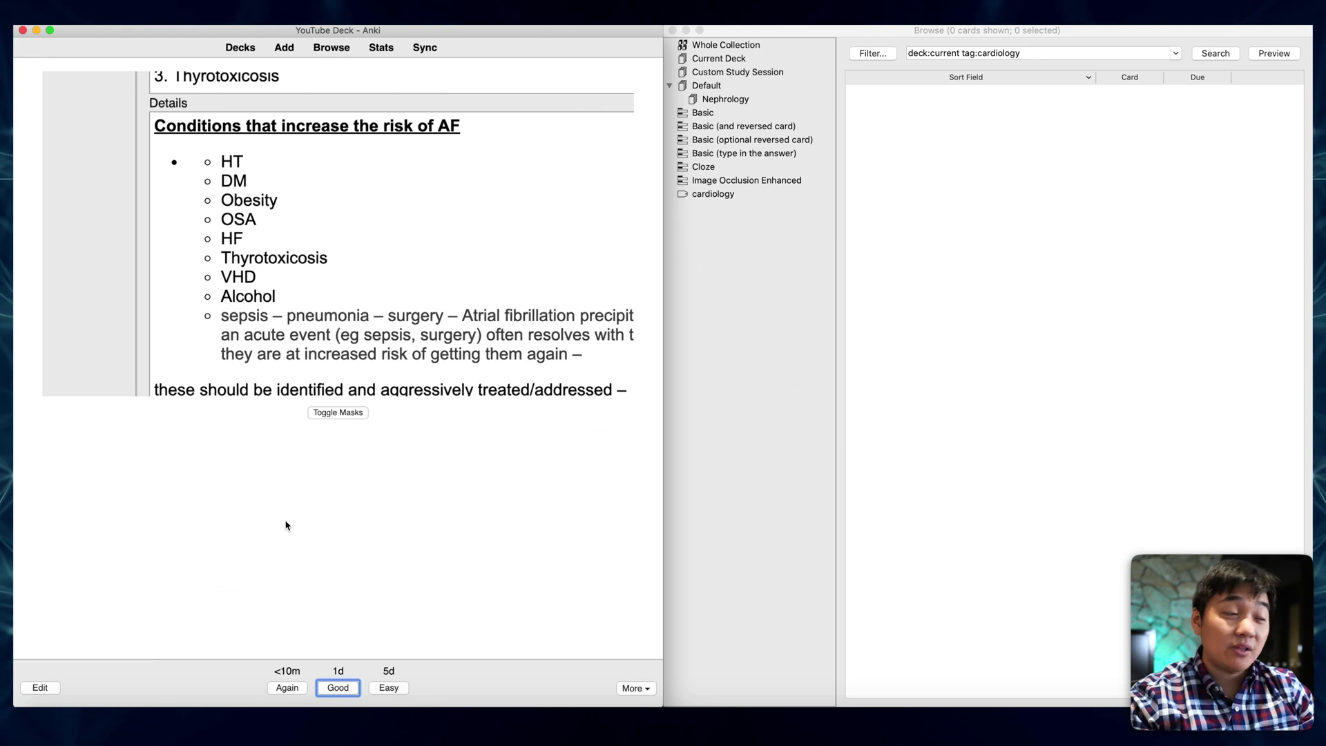
pyautogui.hotkey('ctrl', 'alt', 'Return')
pyautogui.press('a')
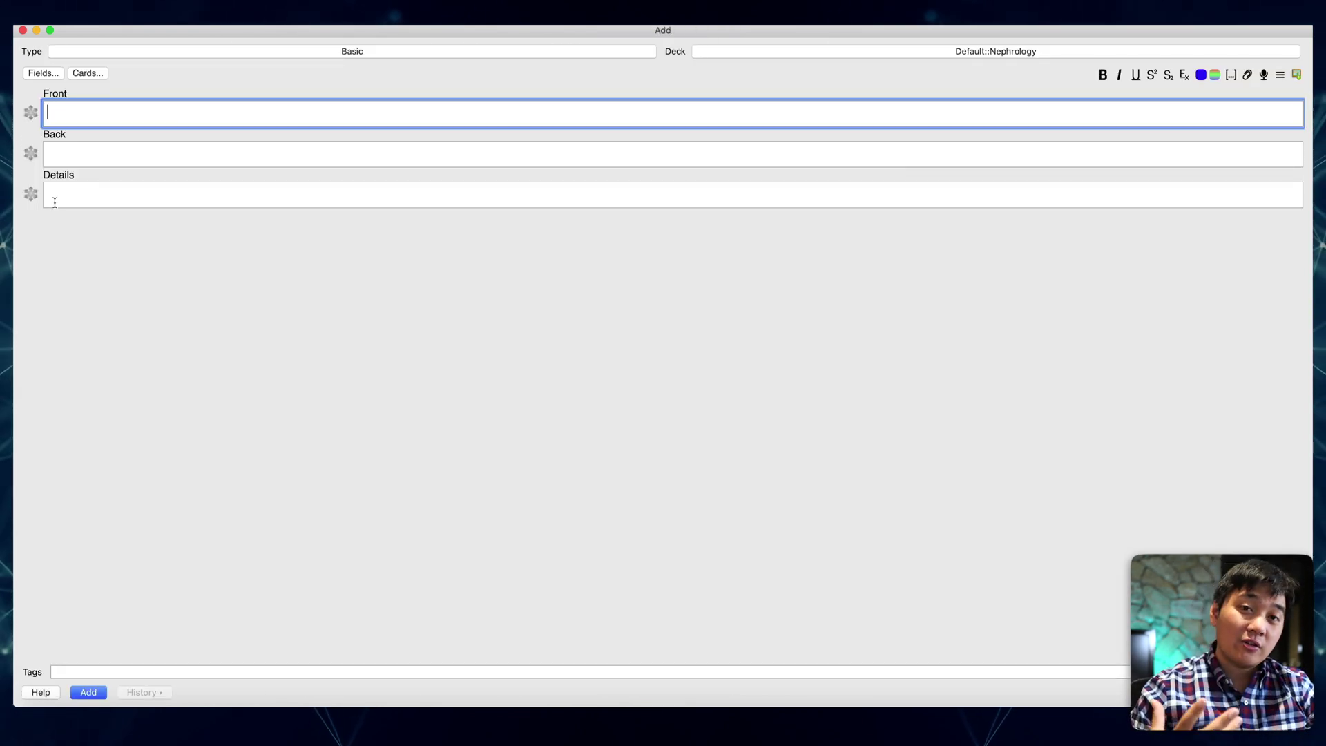
# - Paste the haemodynamically unstable AF paragraphs from the article into Details
pyautogui.moveTo(730, 306); pyautogui.dragTo(896, 408)
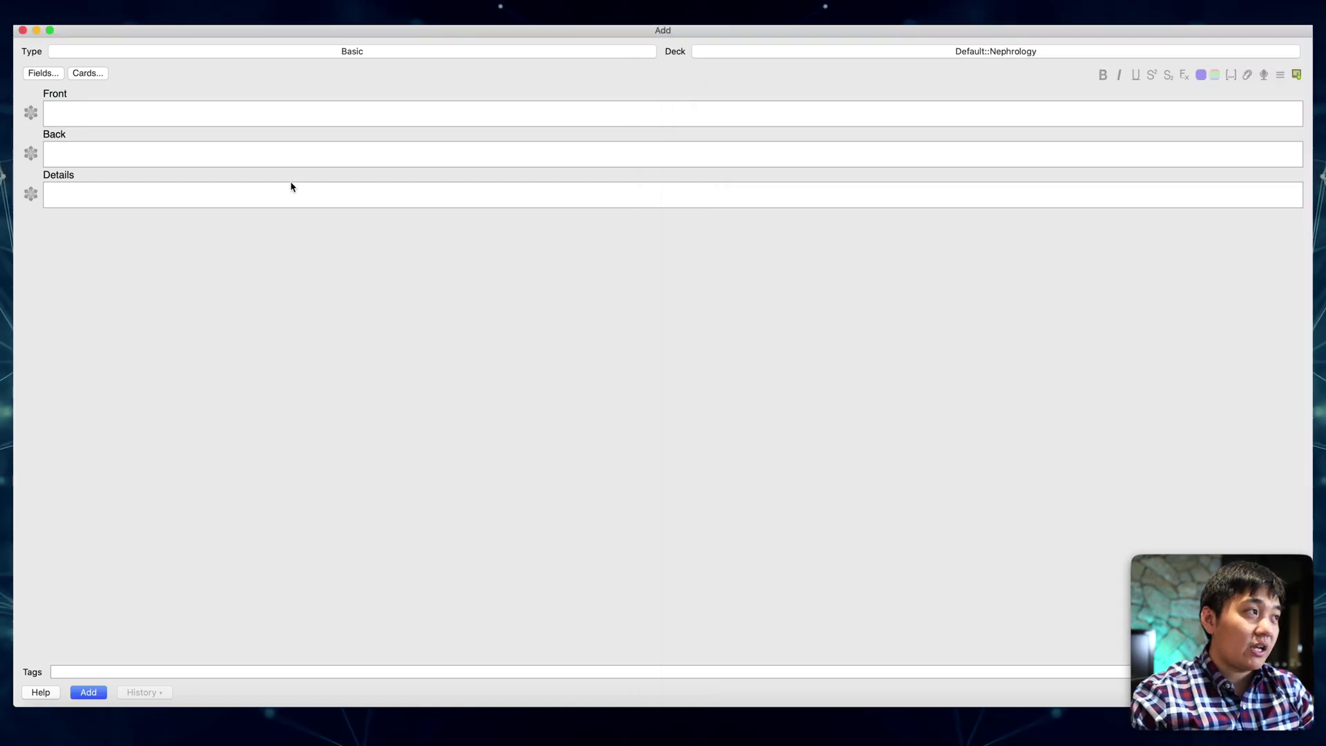
pyautogui.click(290, 187)
pyautogui.write('Haemodynamically unstable atrial fibrillation  A small proportion of patients present with atrial fibrillation and haemodynamic compromise; consider immediate cardioversion. For all other patients, consider the risk of thromboembolism before cardioverting with either a drug or a direct current (DC) shock')
pyautogui.hotkey('shift', 'Tab')
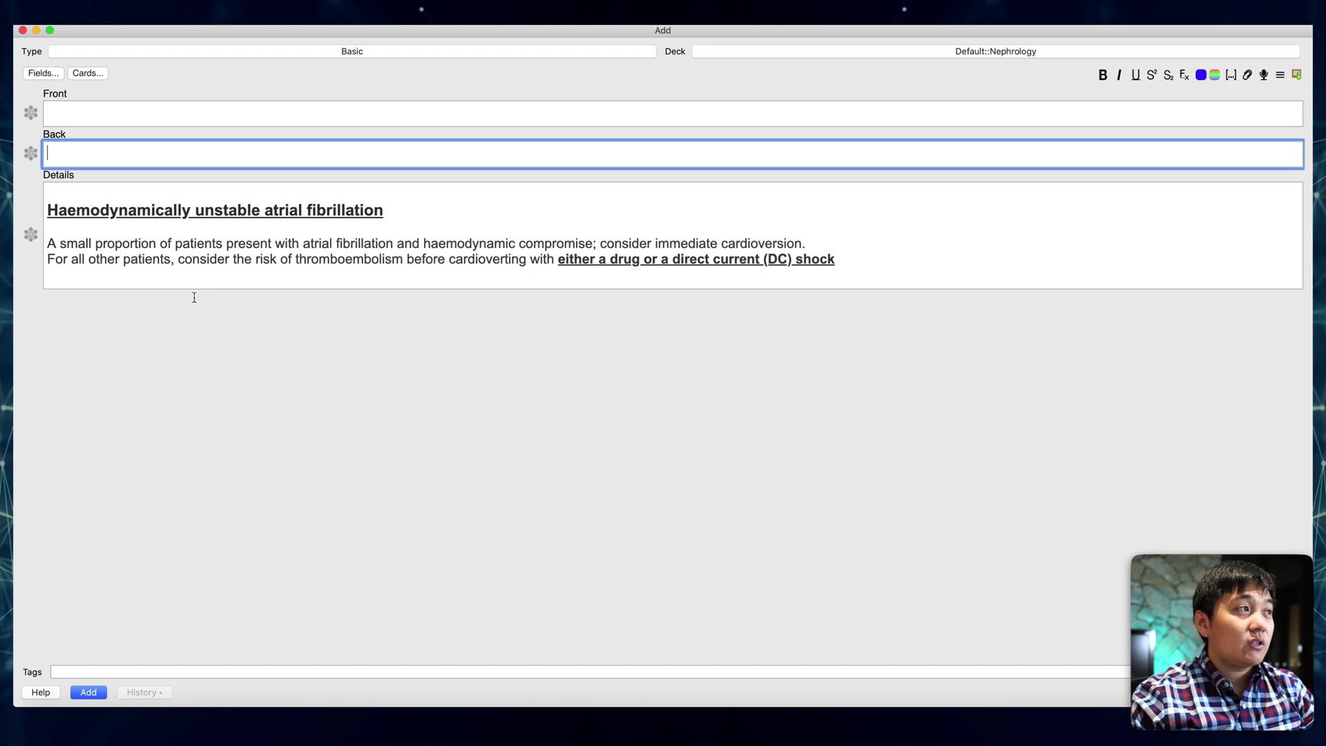
pyautogui.click(149, 97)
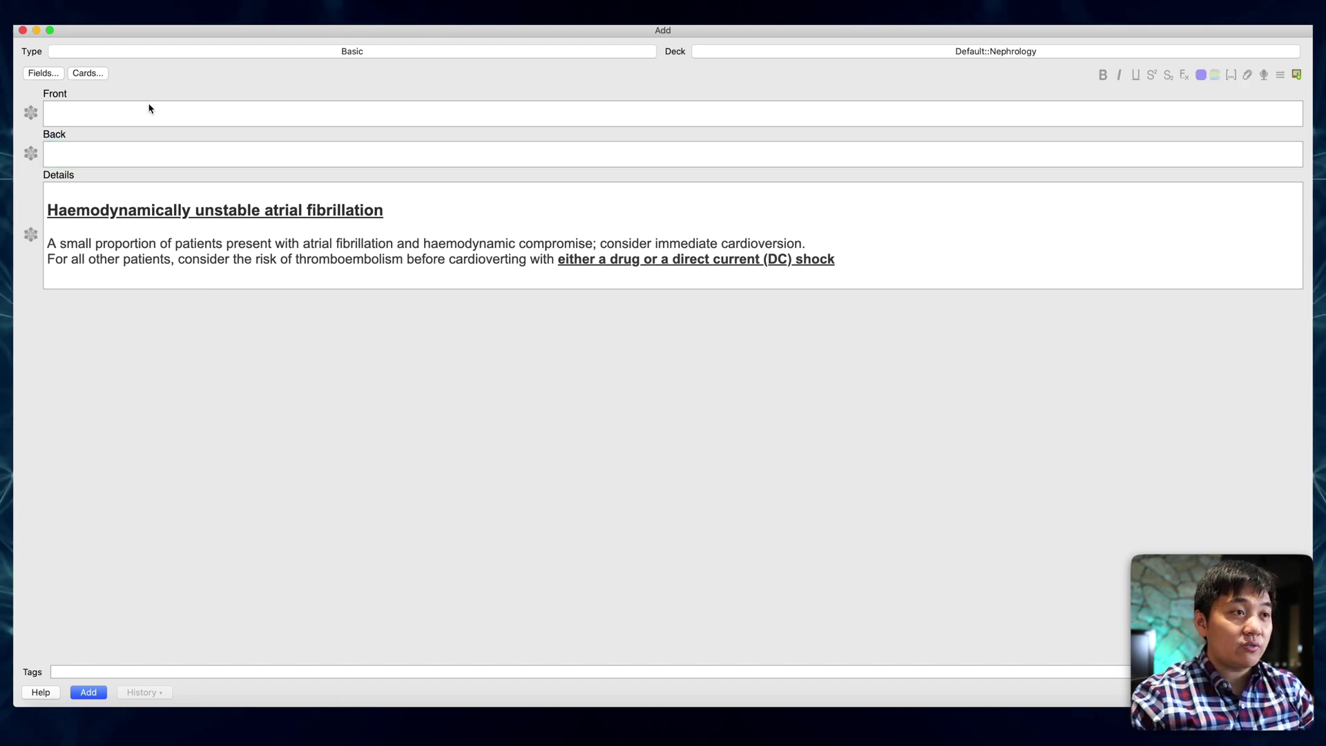
# - Append the haemodynamically stable AF section on a new line at the end of Details
pyautogui.press('super+Tab')
pyautogui.moveTo(729, 453); pyautogui.dragTo(924, 658)
pyautogui.press('super+c')
pyautogui.click(491, 288)
pyautogui.click(888, 252)
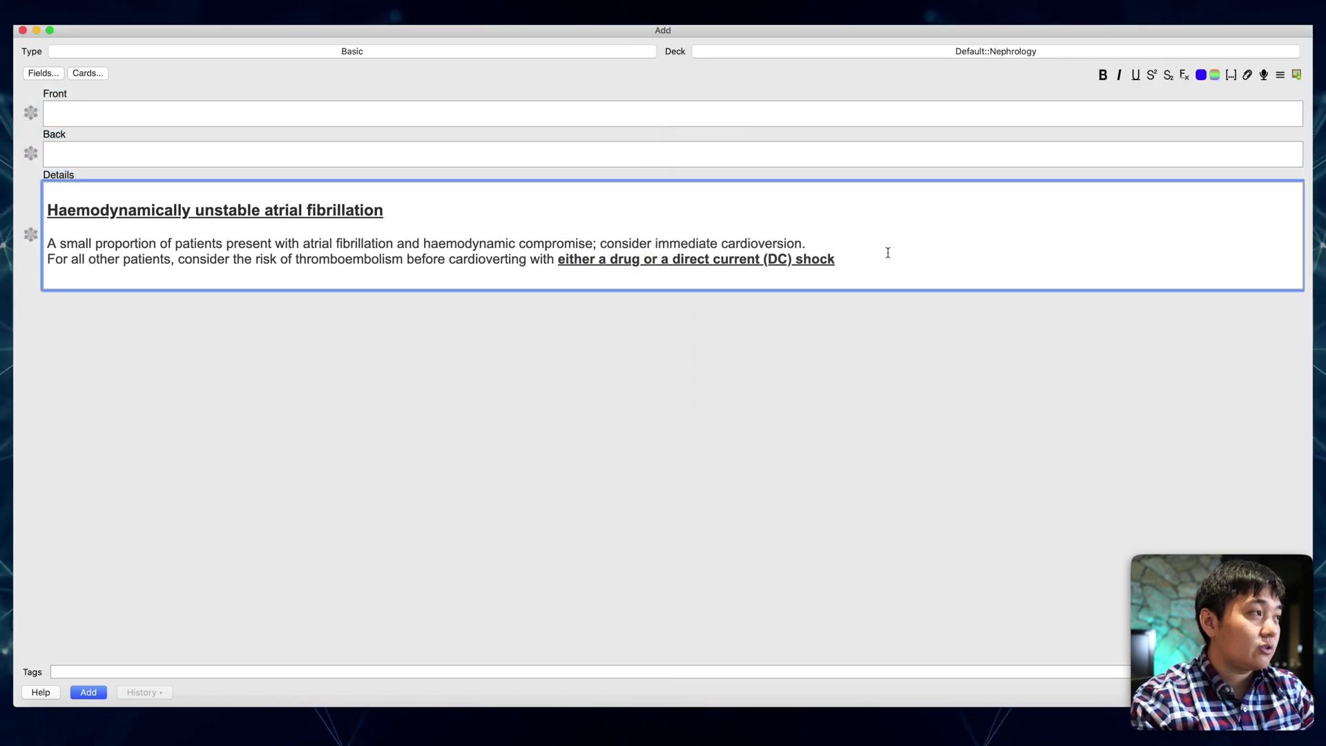
pyautogui.press('Return')
pyautogui.press('BackSpace')
pyautogui.press('super+Down')
pyautogui.press('Return')
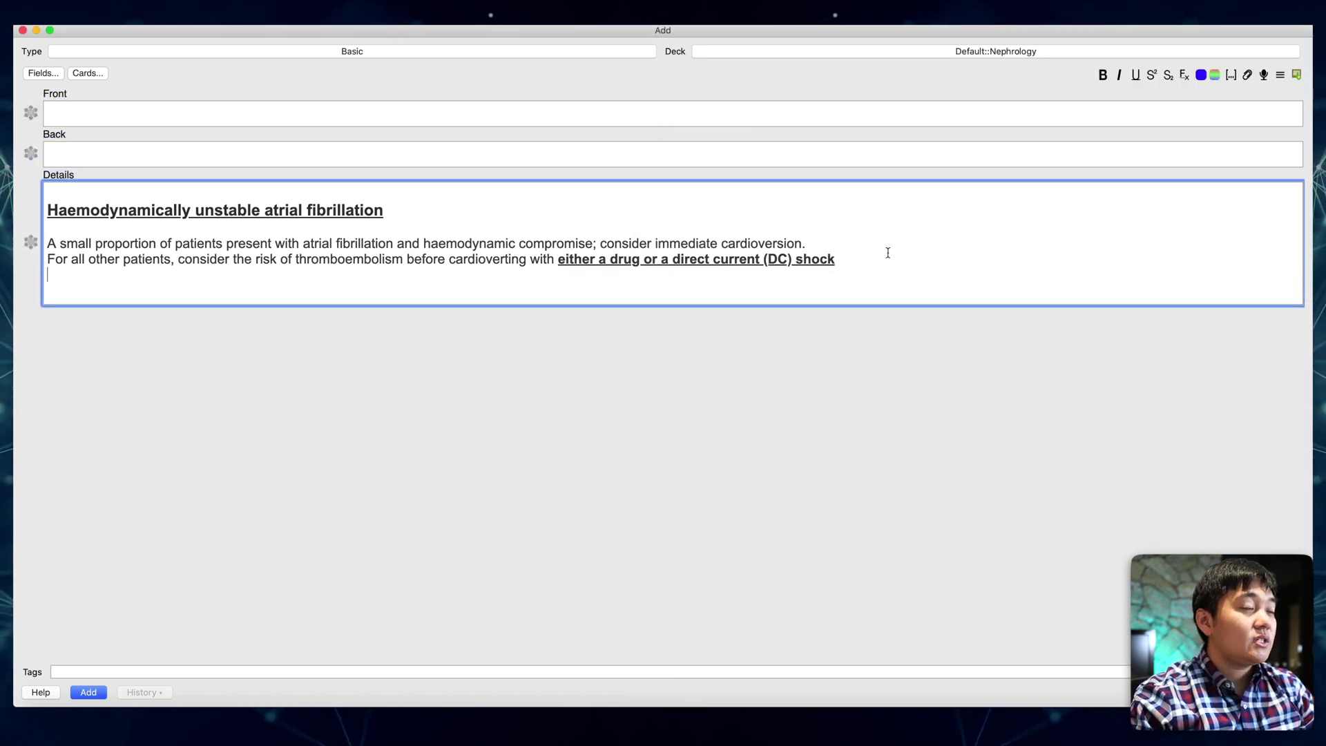
pyautogui.press('super+v')
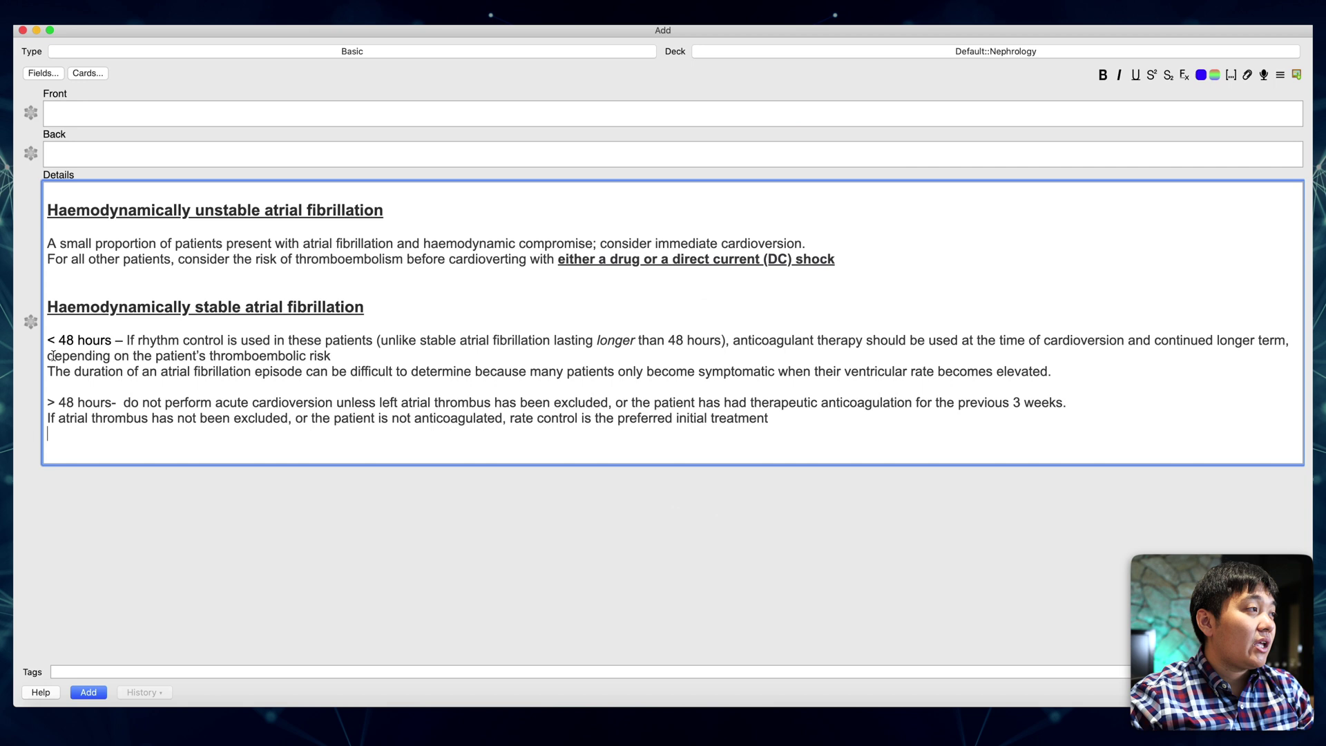
# - Pin Details, enter Front 'What's the management of haemodynamically unstable AF?' and Back 'drugs or', and add
pyautogui.click(31, 323)
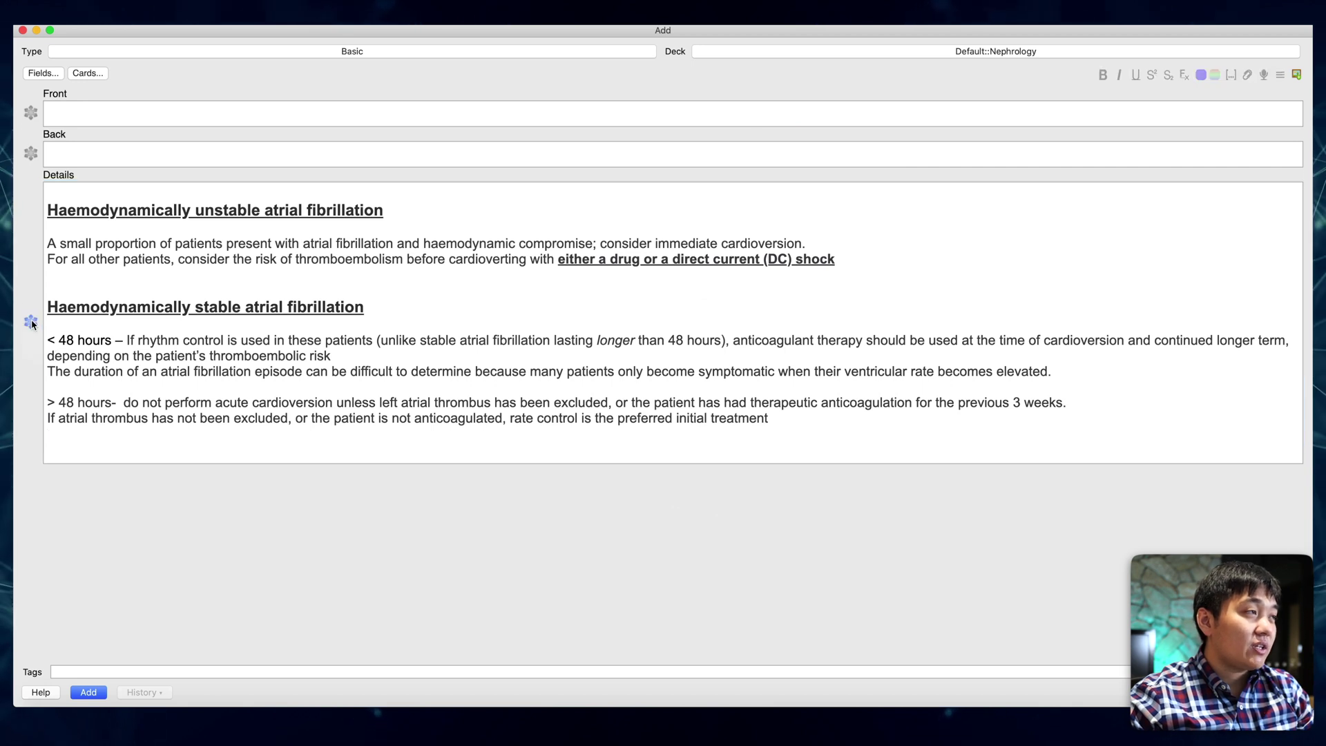
pyautogui.click(131, 121)
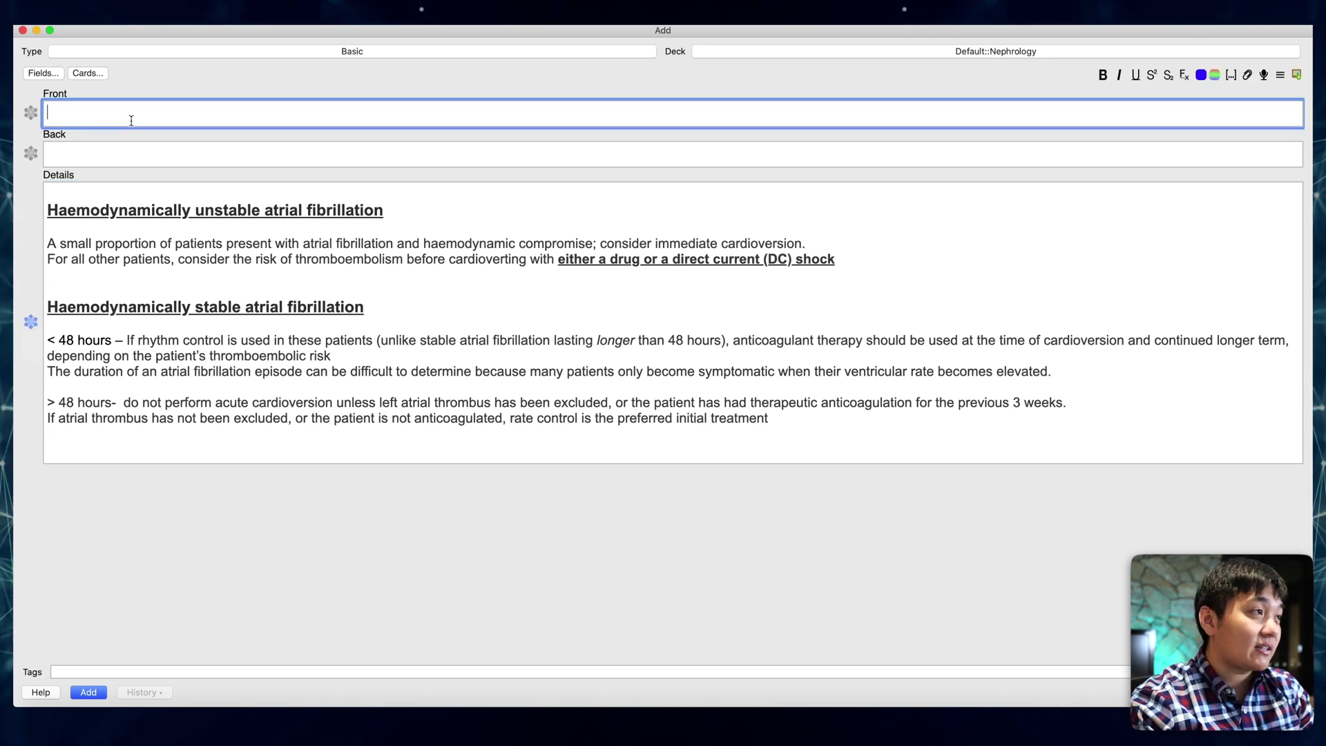
pyautogui.write("What's the man")
pyautogui.write('agement of haemodyna')
pyautogui.write('mically unstable atr')
pyautogui.press('BackSpace')
pyautogui.press('BackSpace')
pyautogui.press('BackSpace')
pyautogui.write('AF?')
pyautogui.press('Tab')
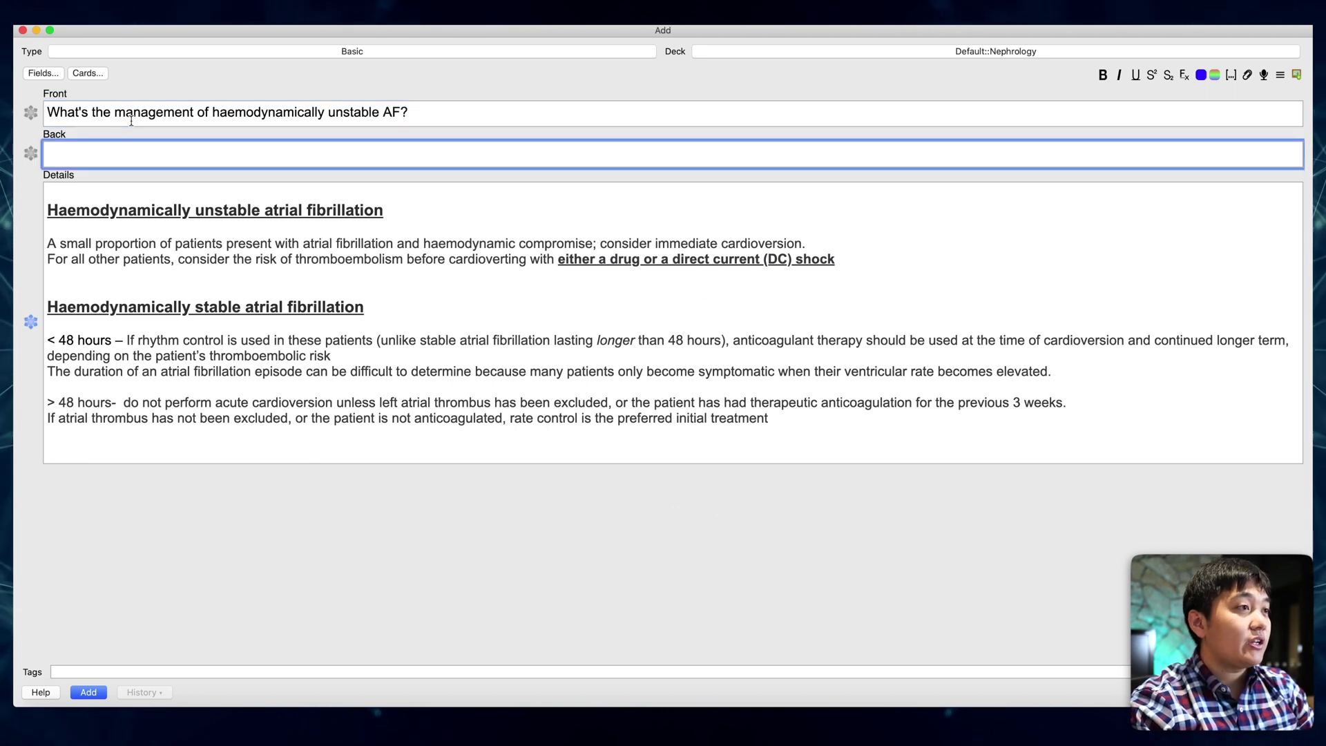
pyautogui.write('drugs or DC shock')
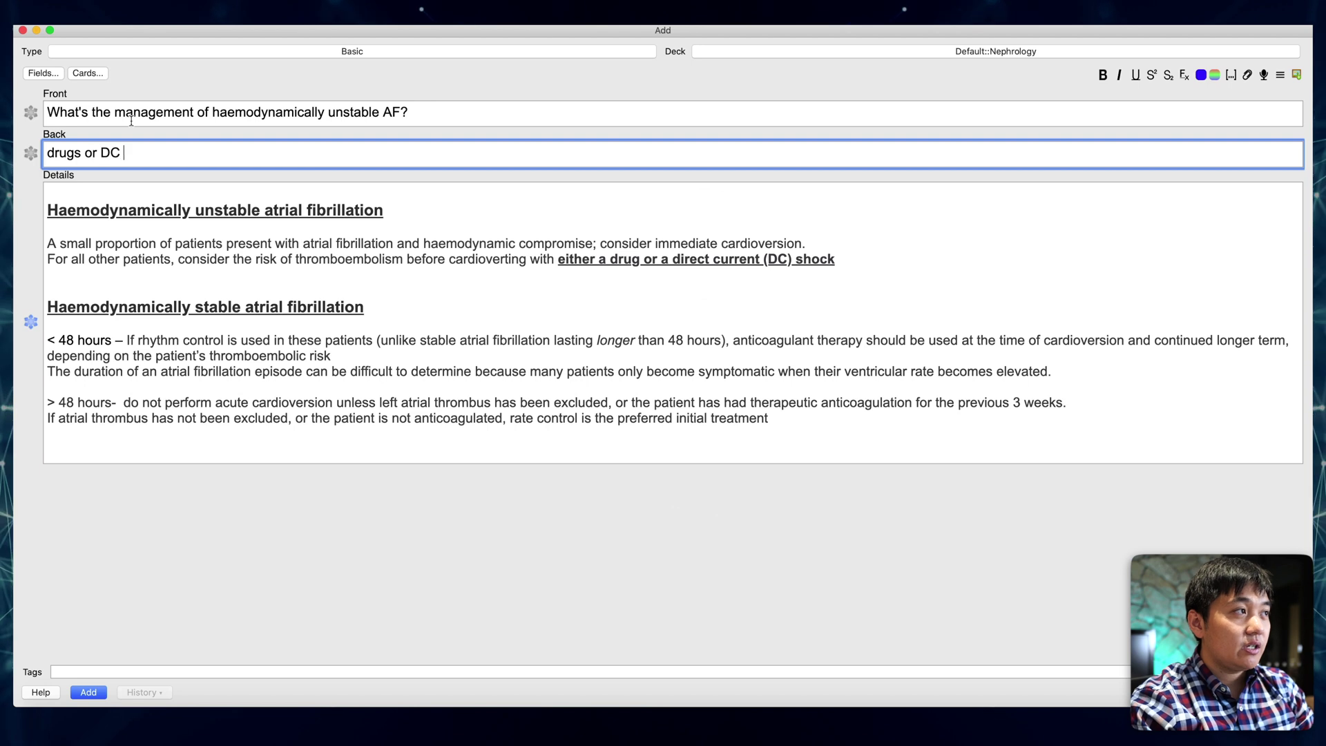
pyautogui.click(97, 694)
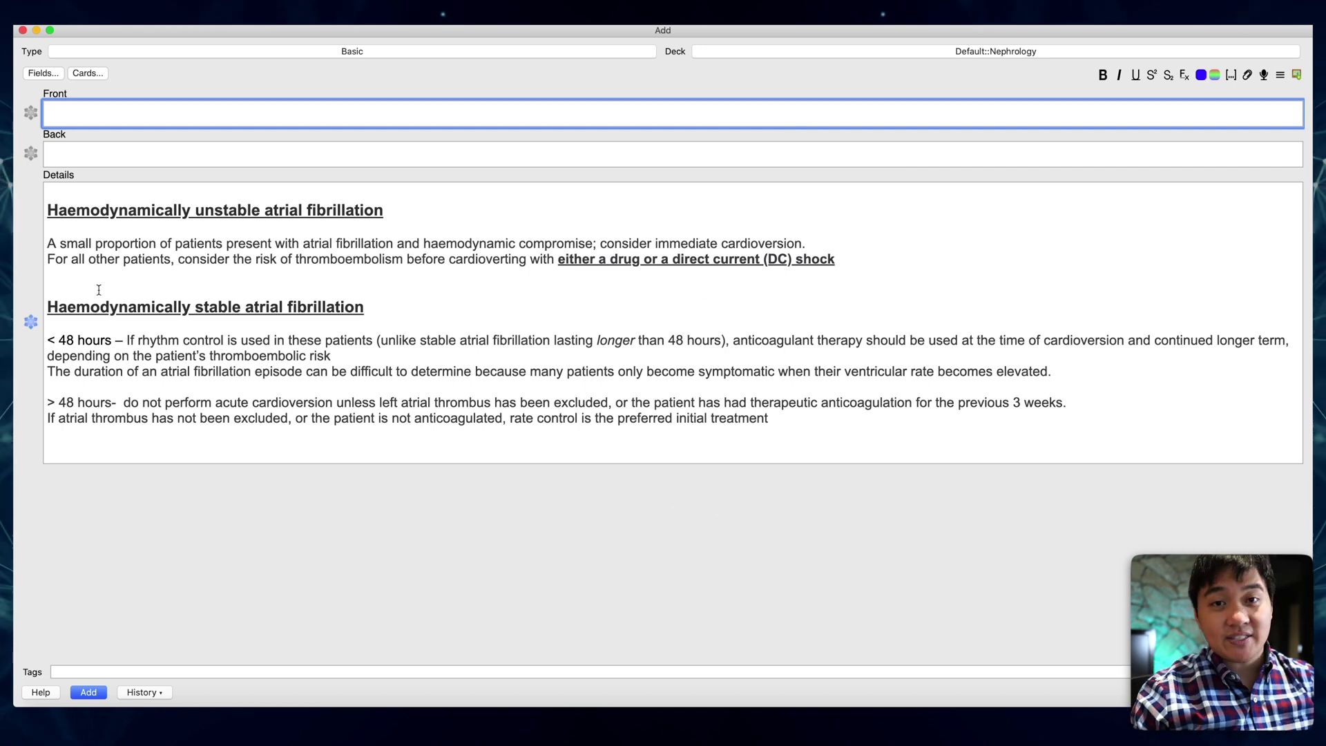
# - Open and close the Add-ons list, then return to the deck list
pyautogui.press('super+shift+a')
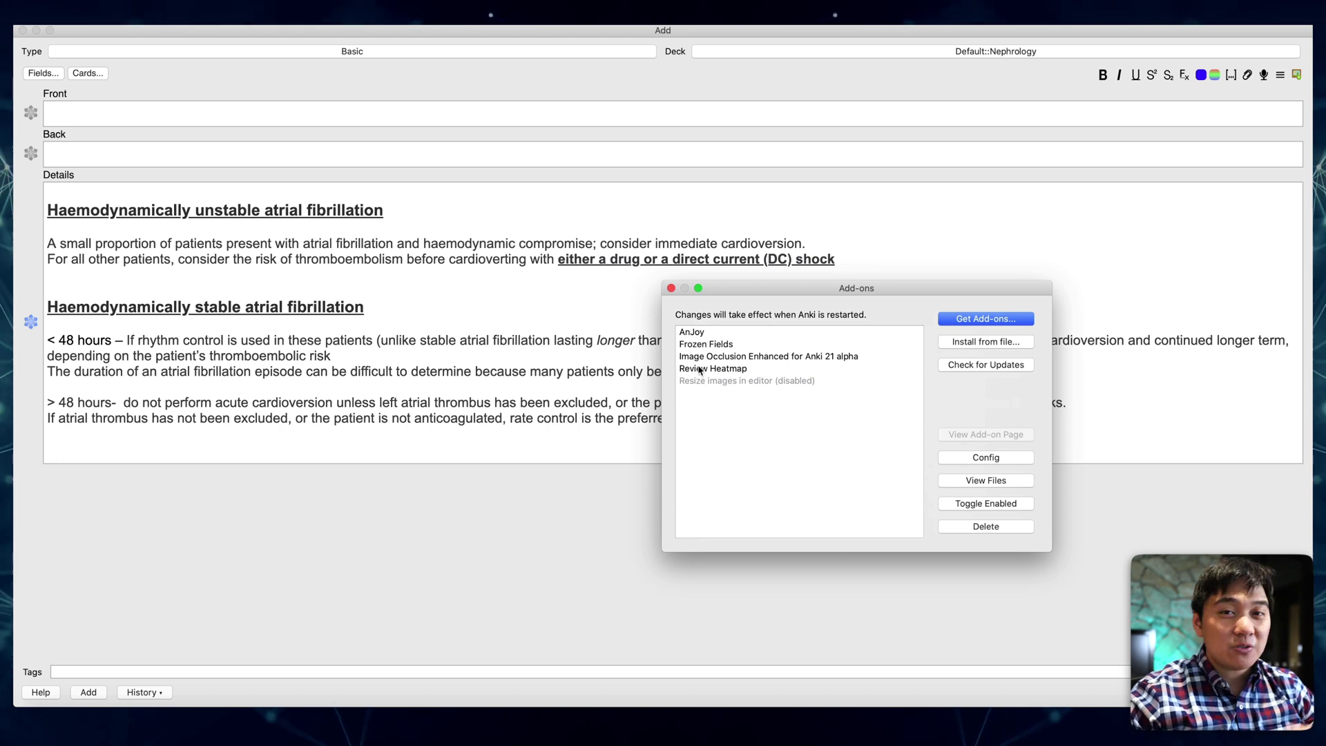
pyautogui.click(671, 288)
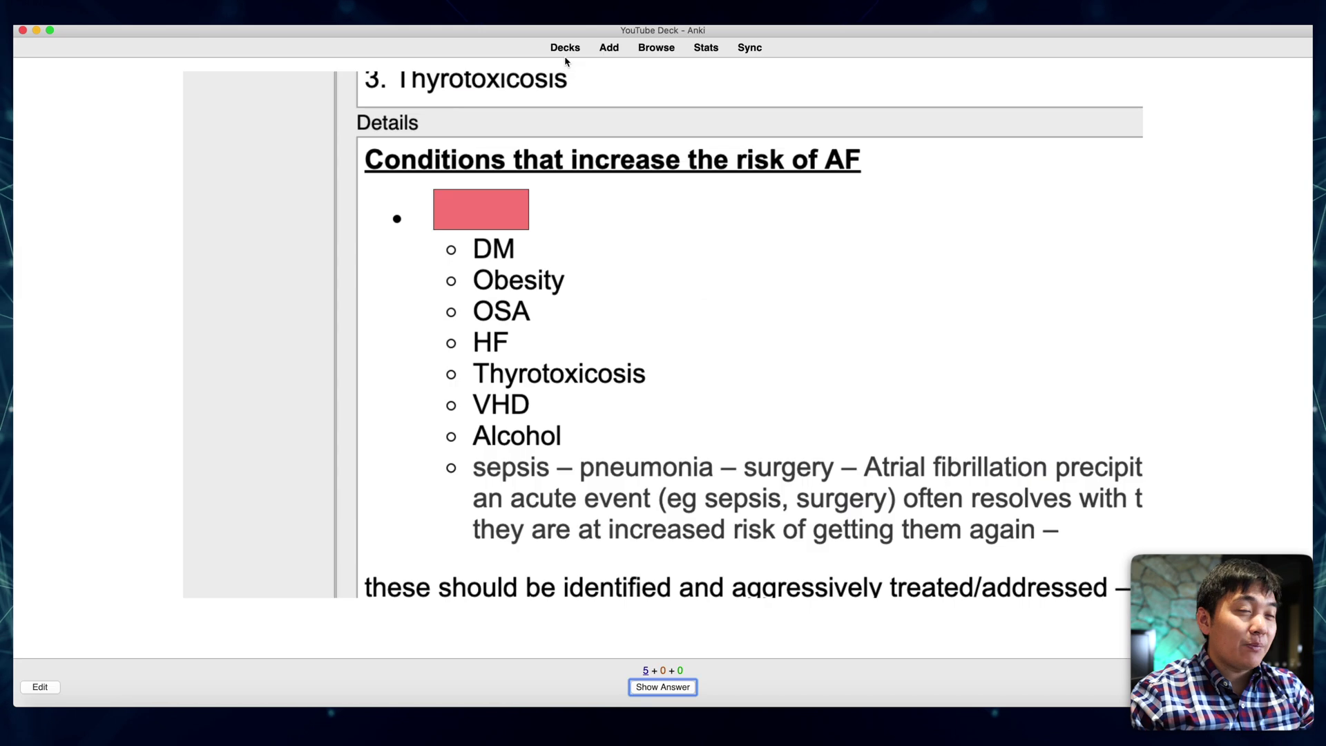
pyautogui.click(561, 49)
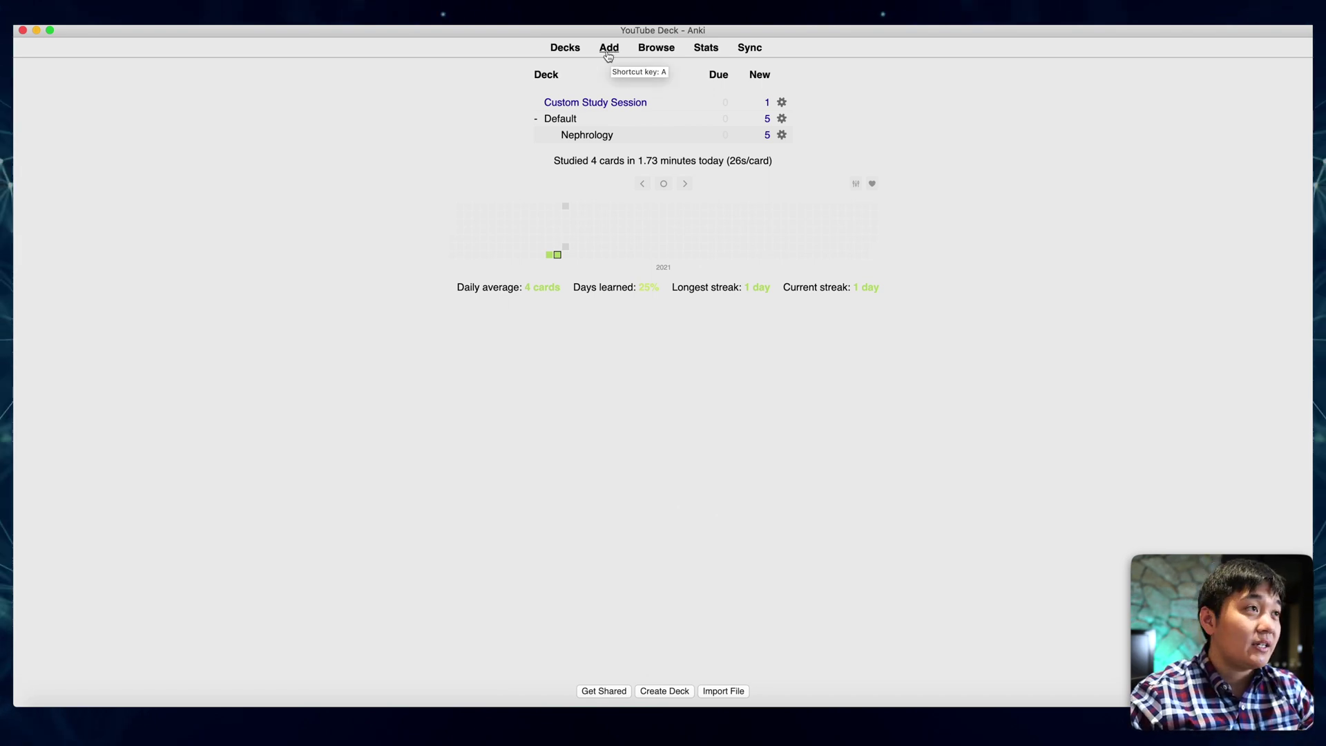
# - Open a new Nephrology note and bring up the Basic card templates via Cards..
pyautogui.click(607, 134)
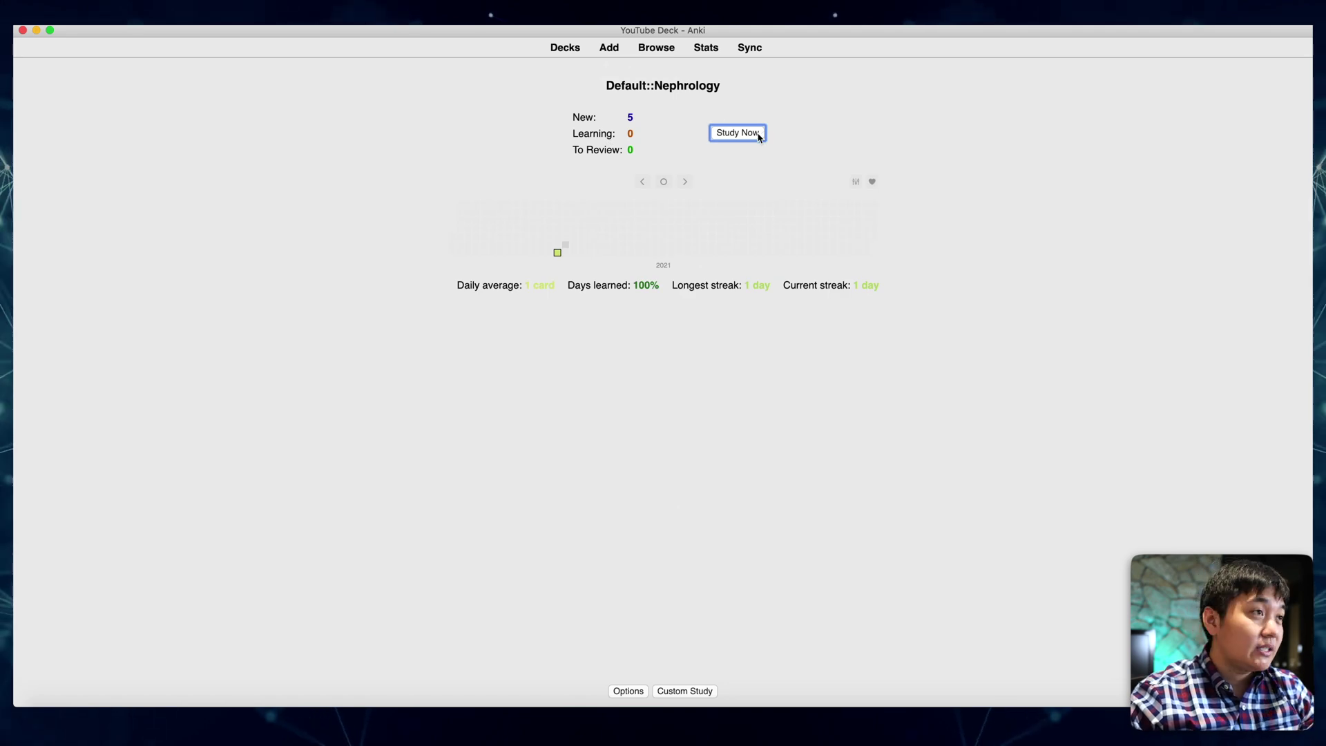
pyautogui.click(610, 48)
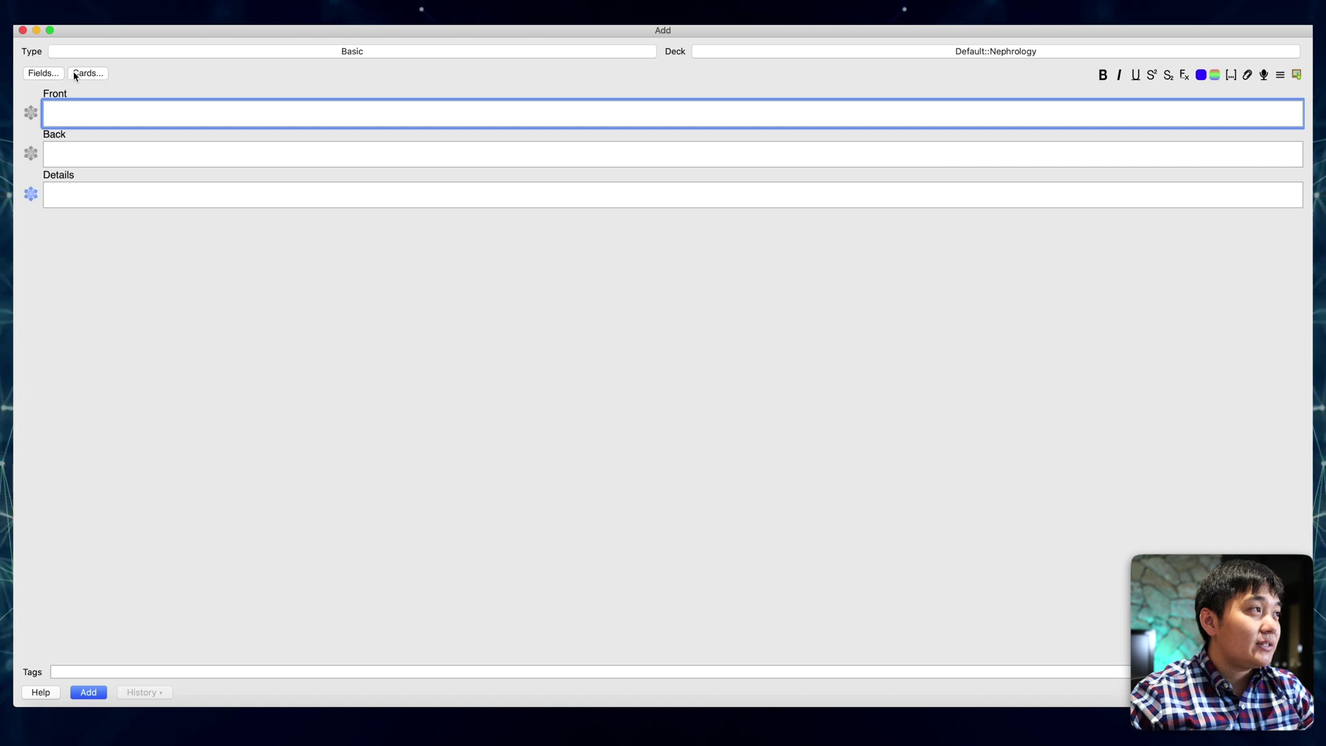
pyautogui.click(76, 73)
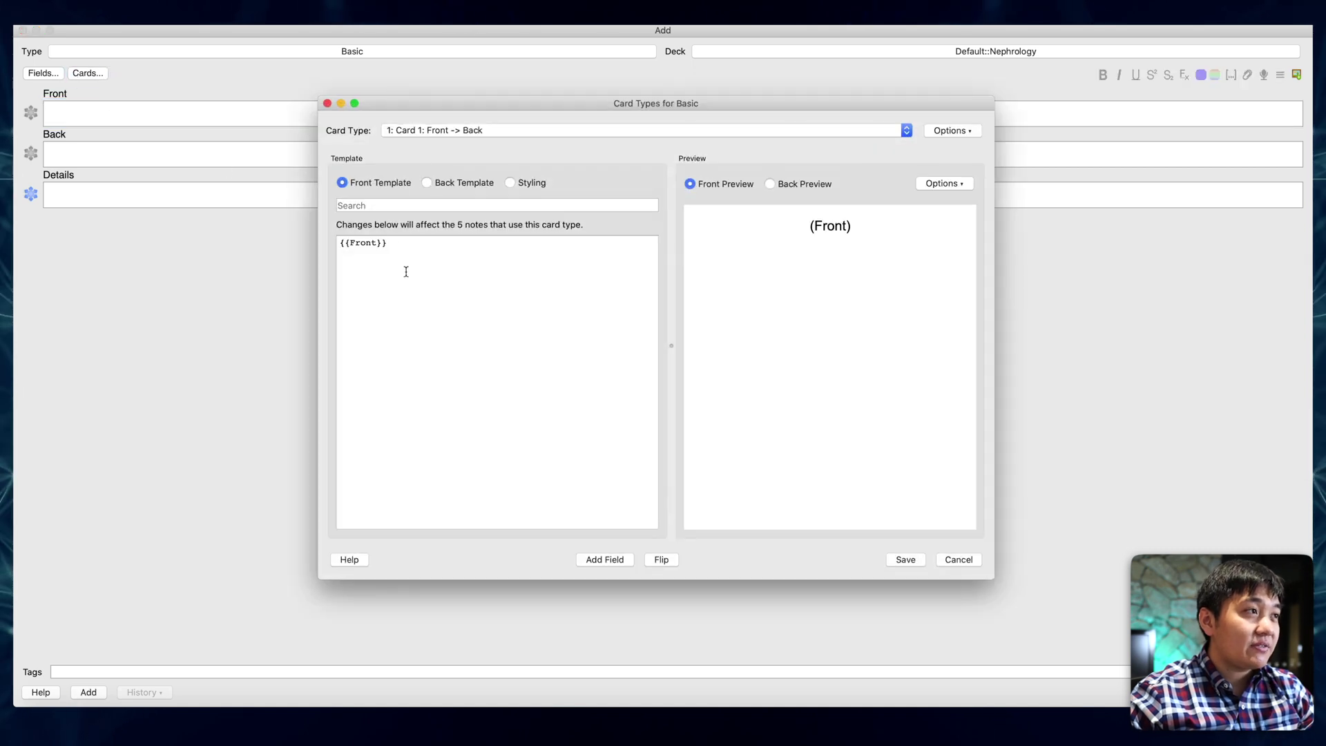
# - Browse the Back Template, Styling and options, then return to the Front Template {{Front}}
pyautogui.click(445, 185)
pyautogui.click(511, 183)
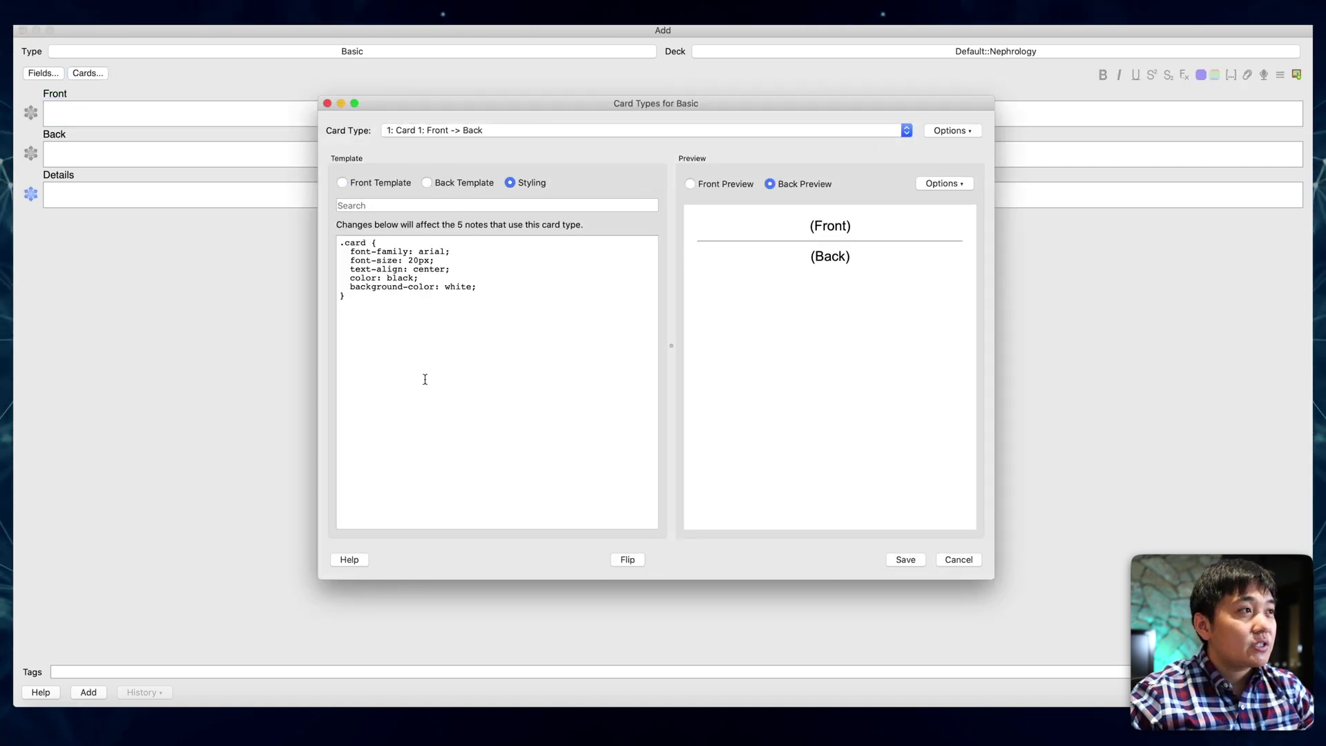
pyautogui.click(940, 181)
pyautogui.click(882, 163)
pyautogui.click(934, 130)
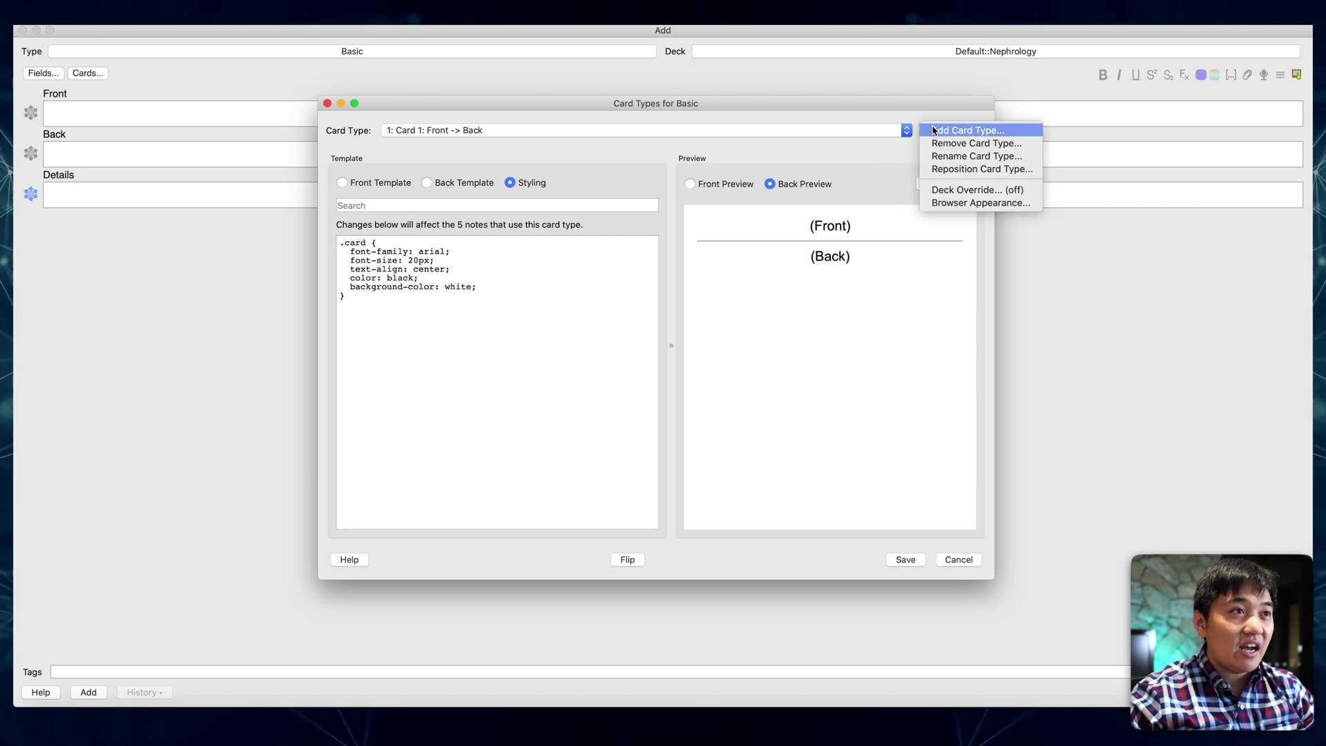
pyautogui.click(850, 163)
pyautogui.click(425, 183)
pyautogui.click(360, 186)
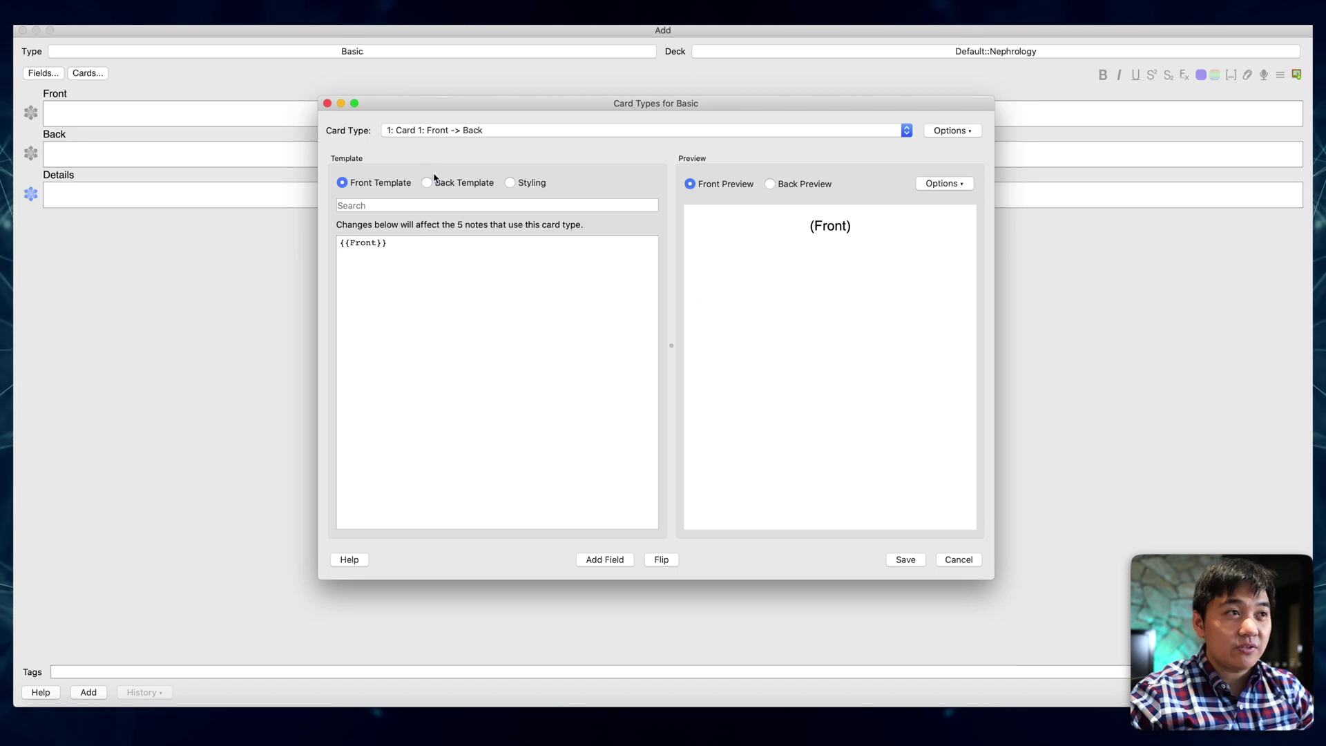